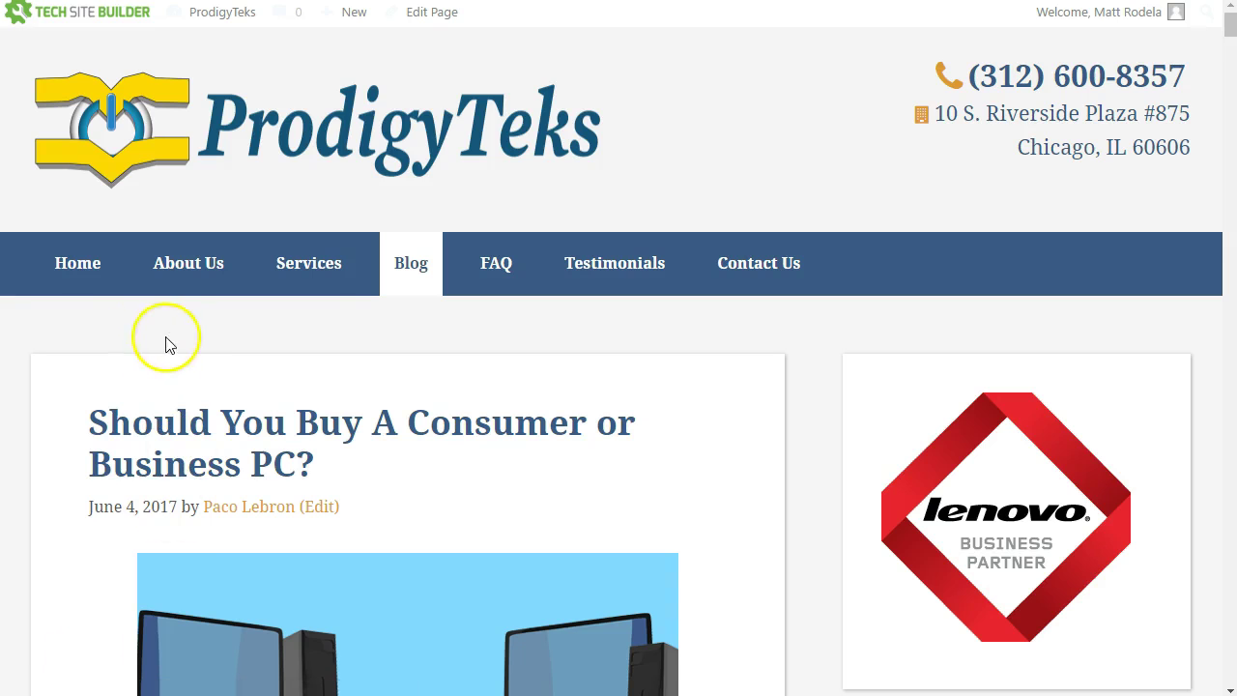
# - Examine how the posts are displayed on the site's existing blog page
pyautogui.scroll(-2, 798, 363)
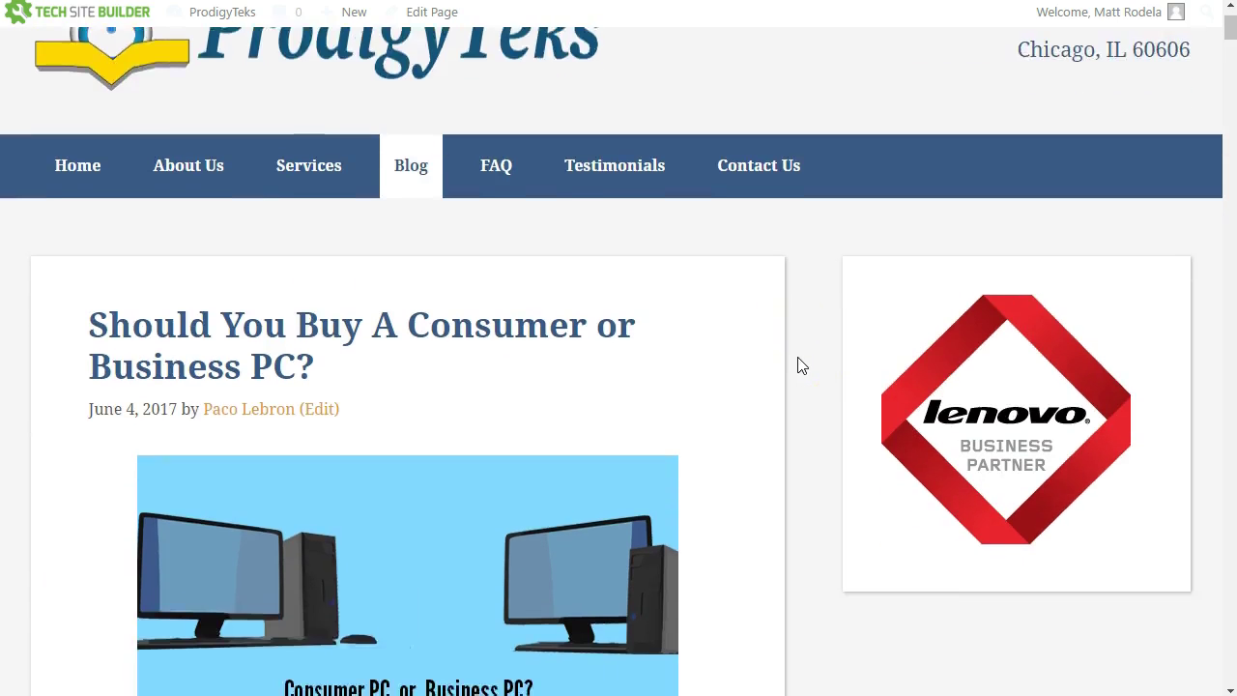
pyautogui.scroll(2, 799, 361)
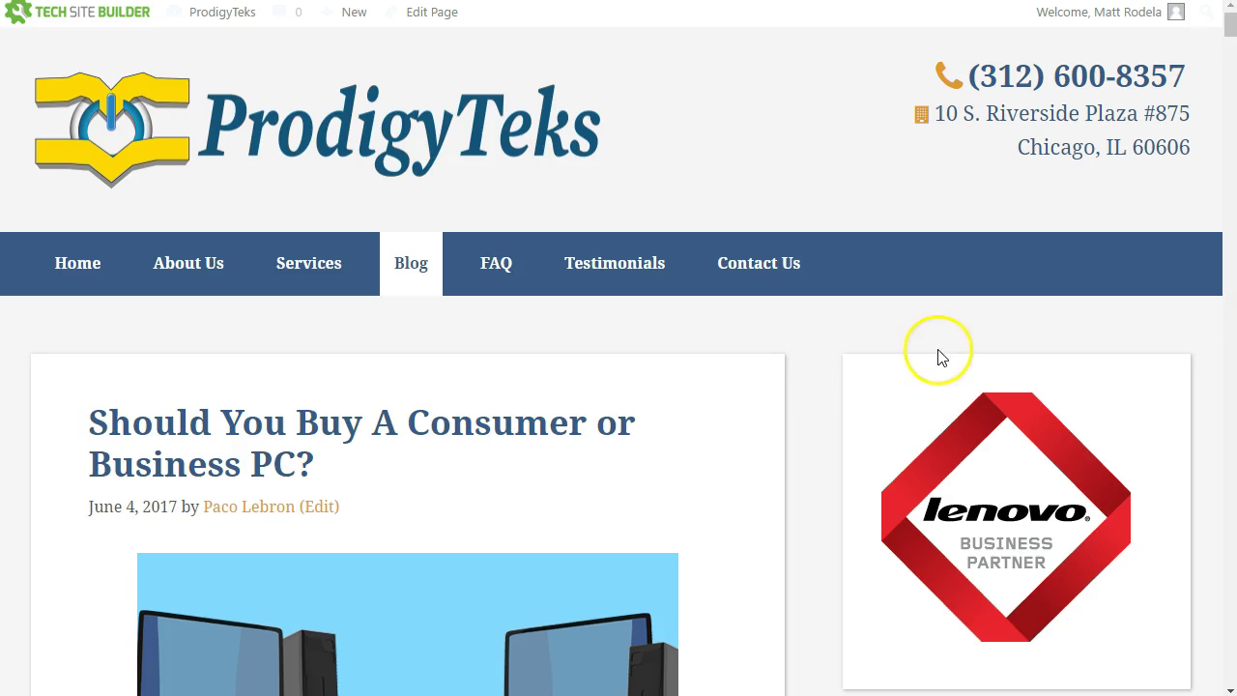
pyautogui.scroll(-4, 928, 354)
pyautogui.scroll(4, 439, 377)
pyautogui.scroll(-15, 425, 378)
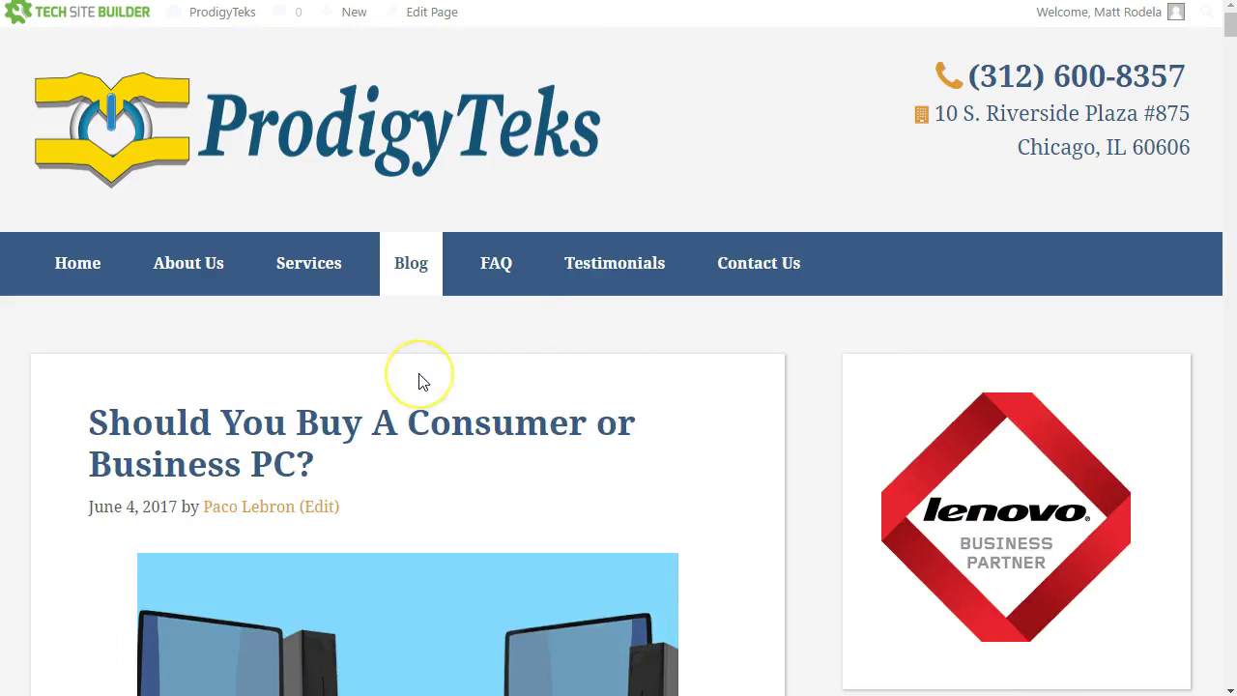
pyautogui.scroll(-20, 419, 380)
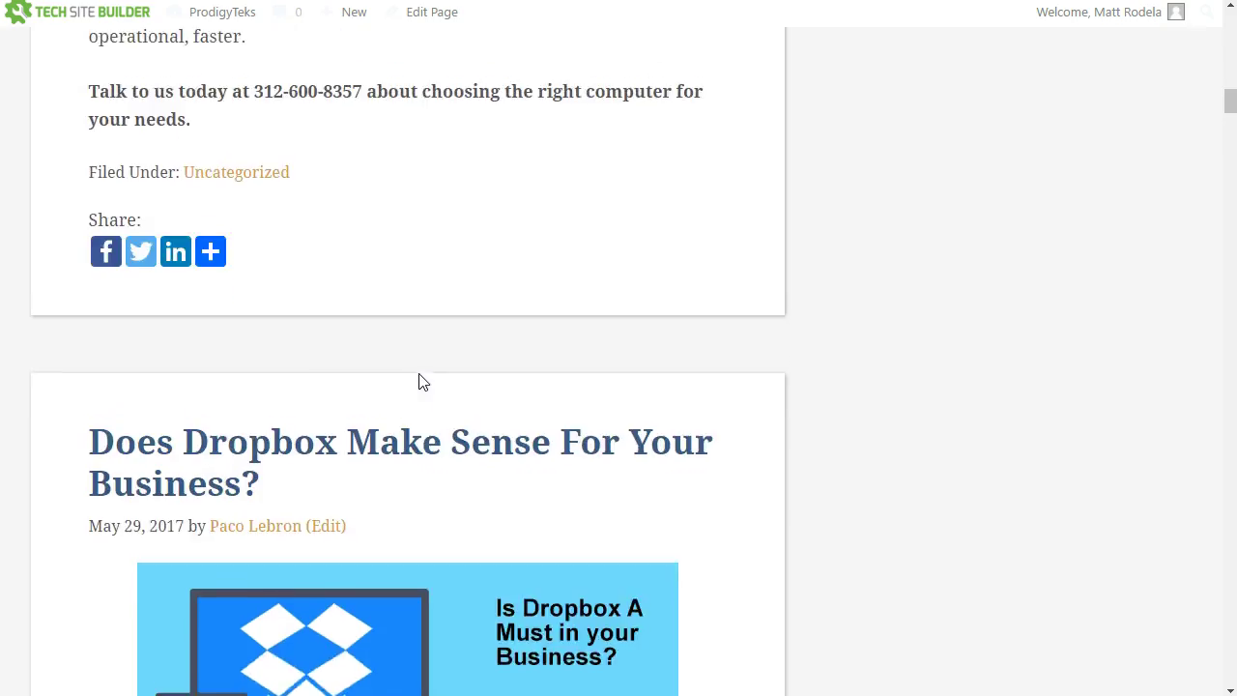
pyautogui.scroll(-20, 418, 380)
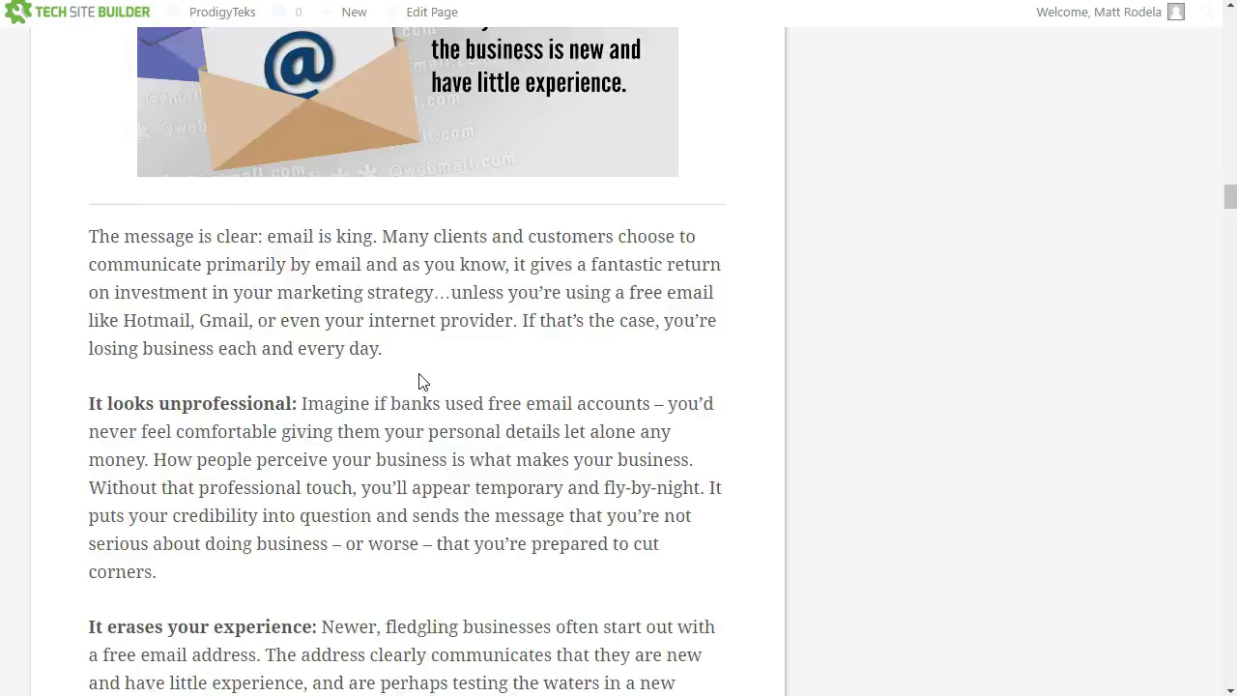
pyautogui.scroll(20, 419, 380)
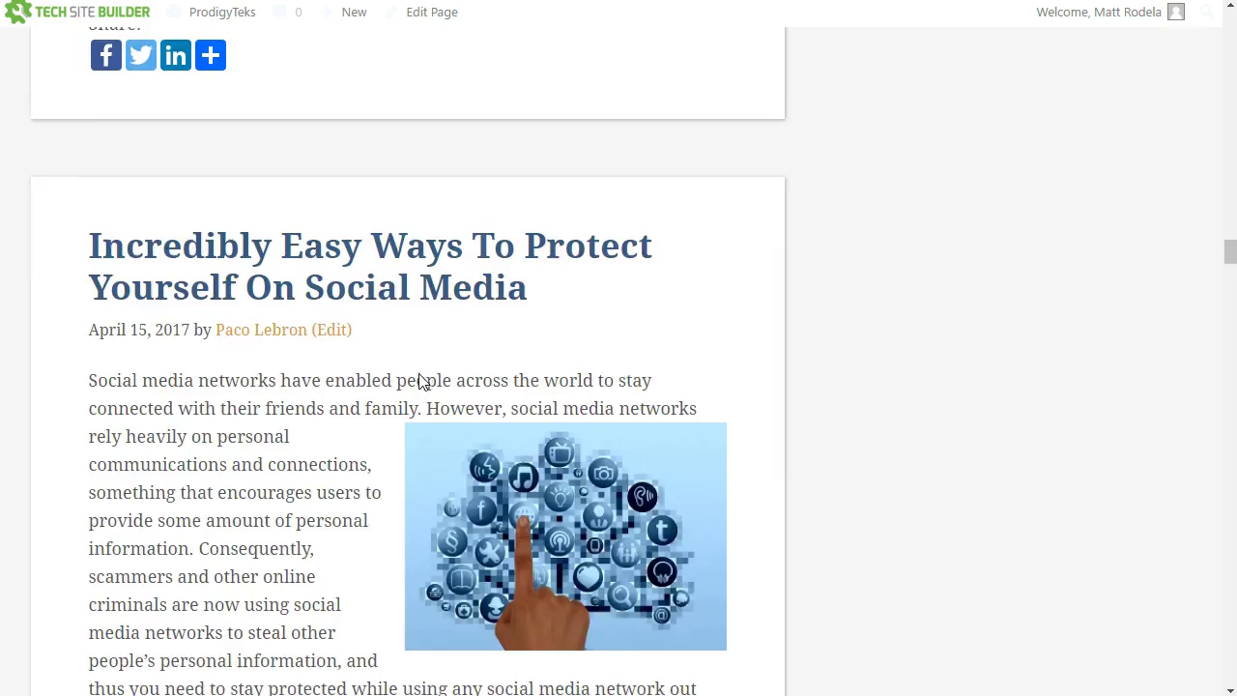
pyautogui.scroll(20, 418, 380)
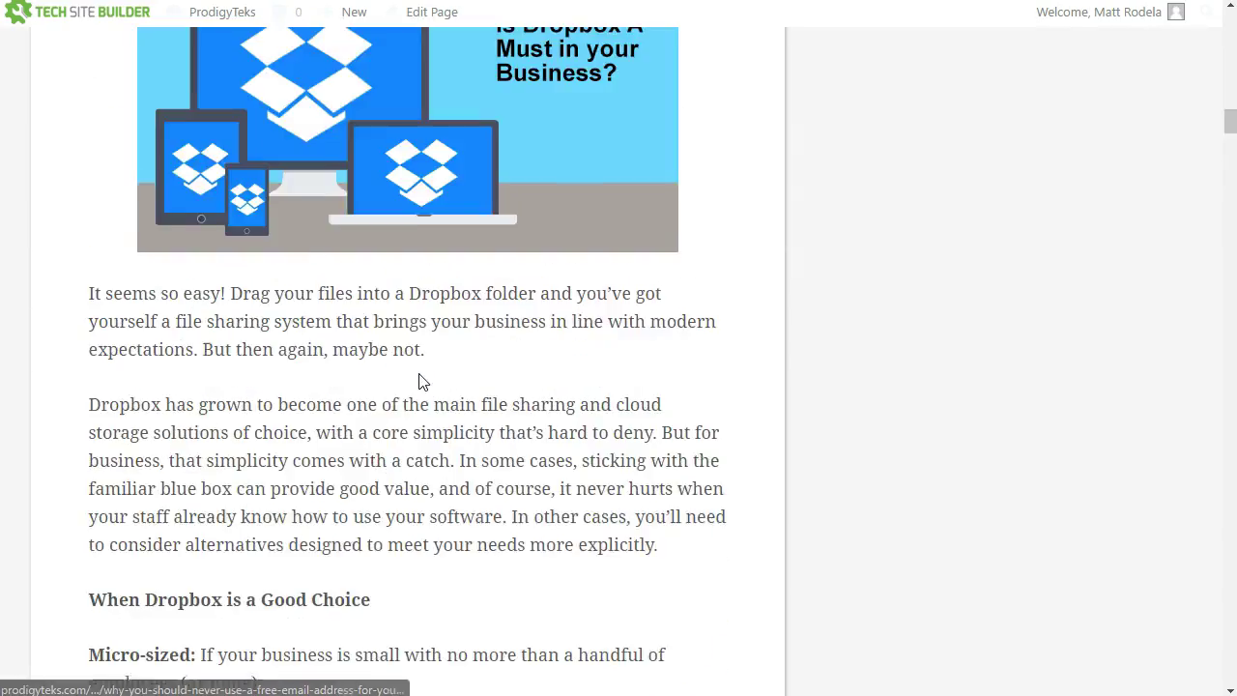
pyautogui.scroll(10, 419, 380)
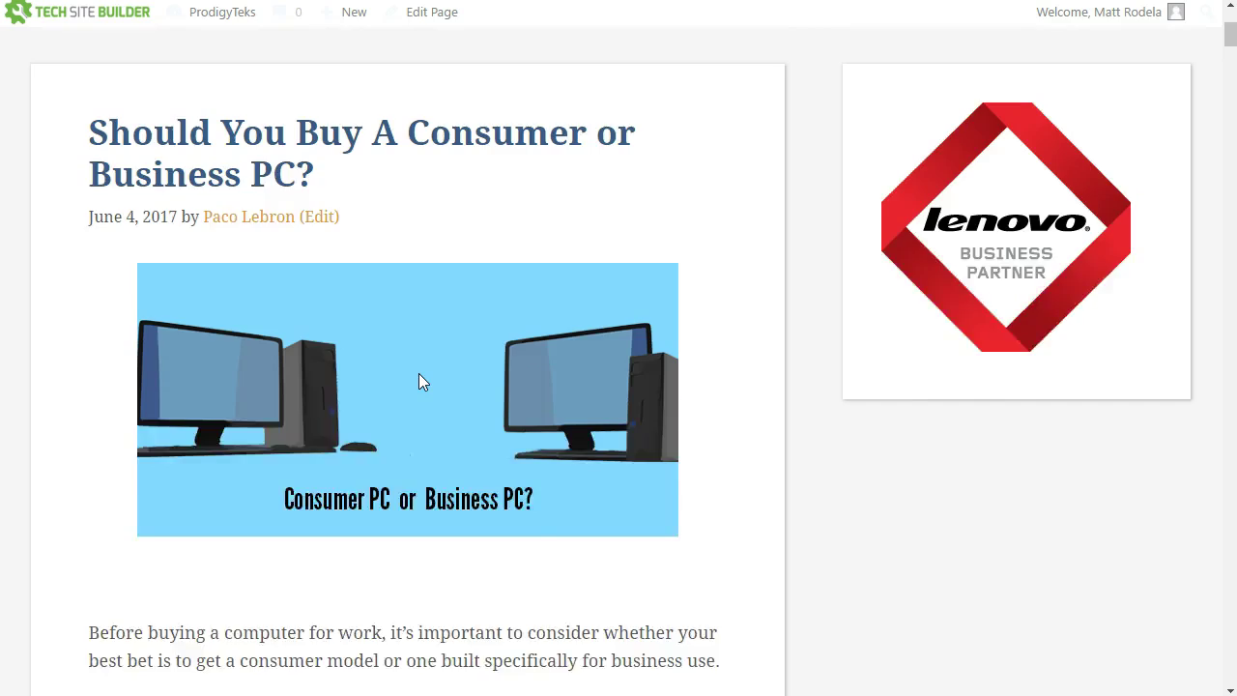
pyautogui.click(474, 340)
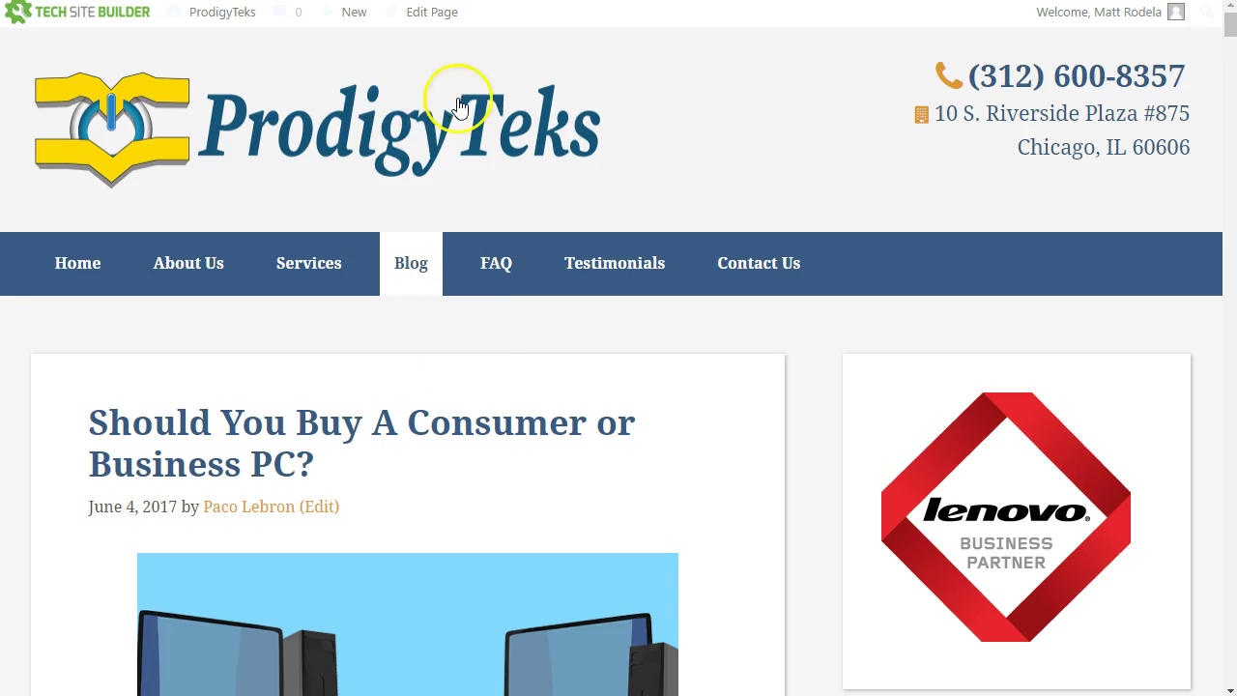
# - Go to the site's admin dashboard and start a new page
pyautogui.click(224, 27)
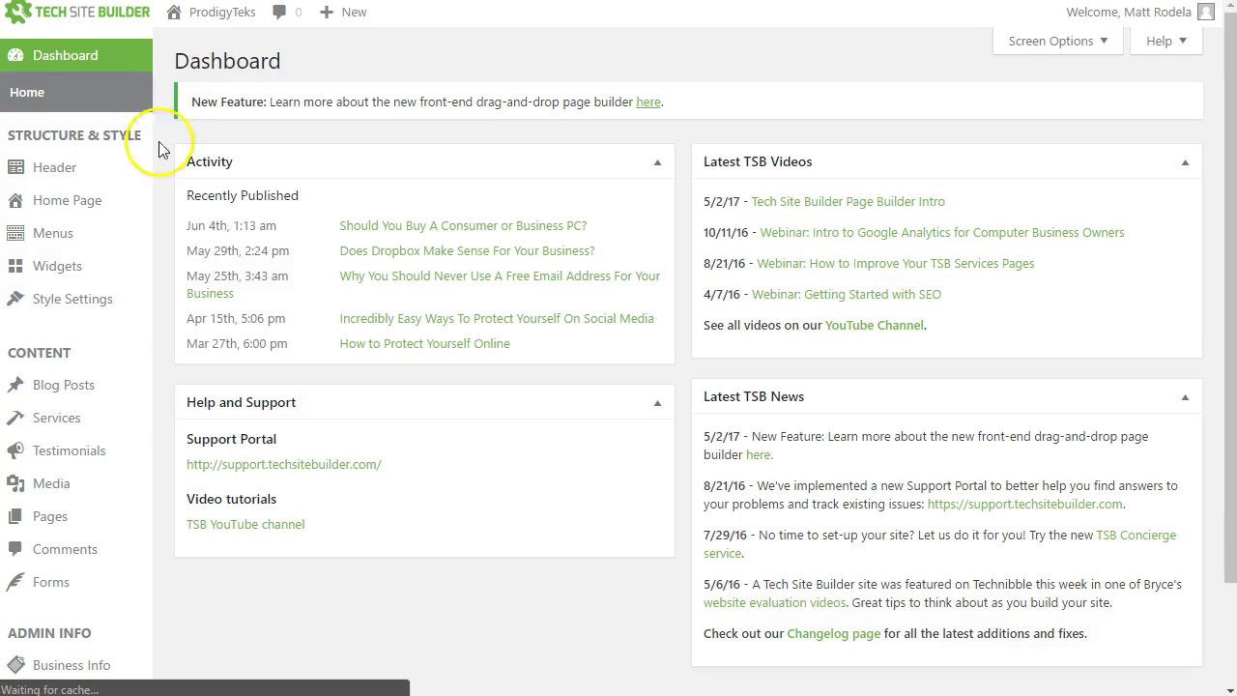
pyautogui.moveTo(64, 522)
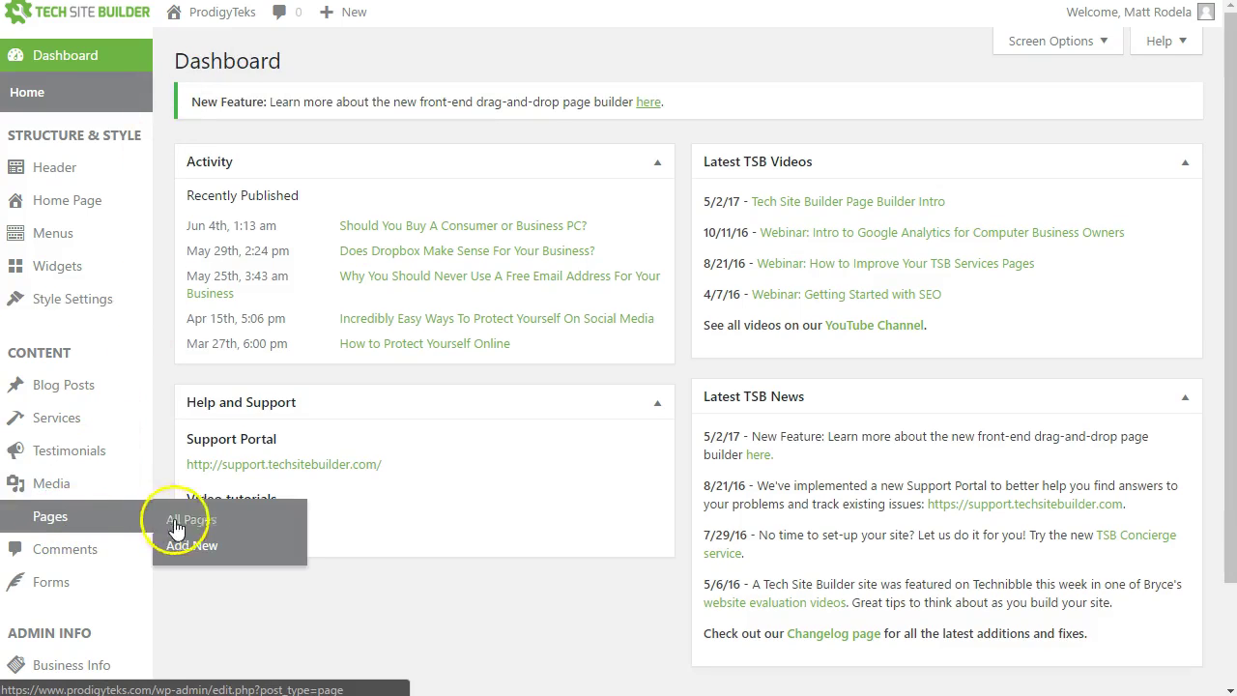
pyautogui.click(203, 549)
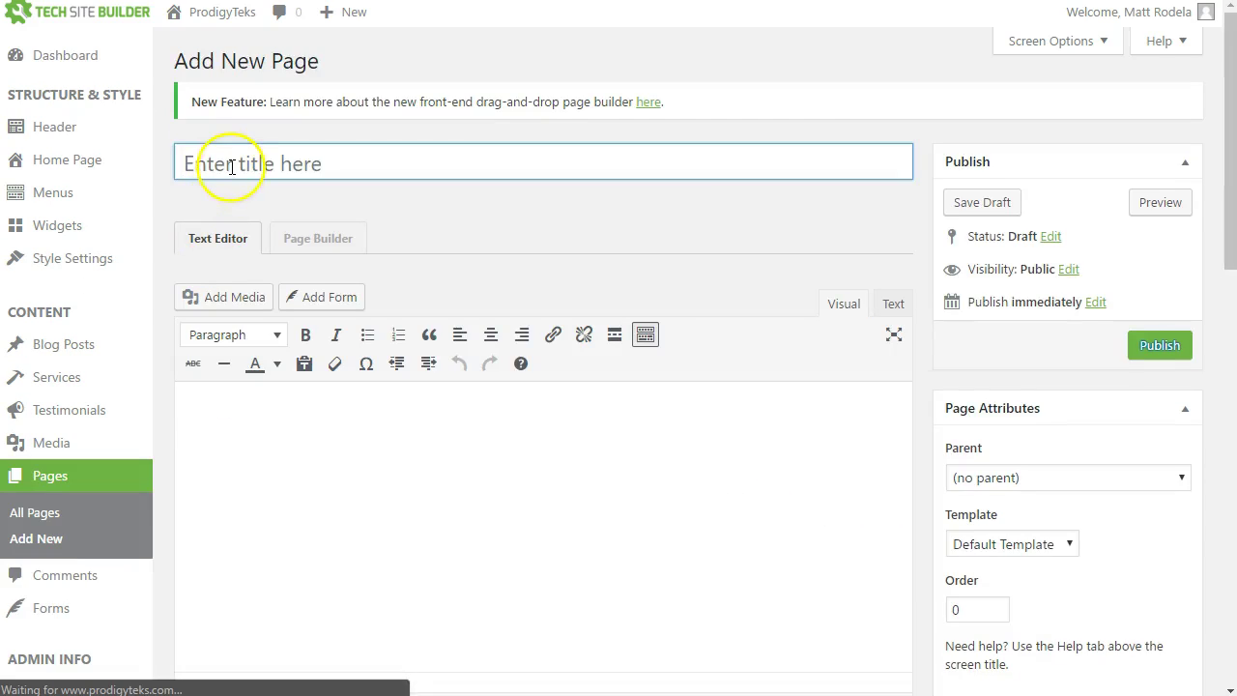
# - Title the new page "New Blog"
pyautogui.click(232, 165)
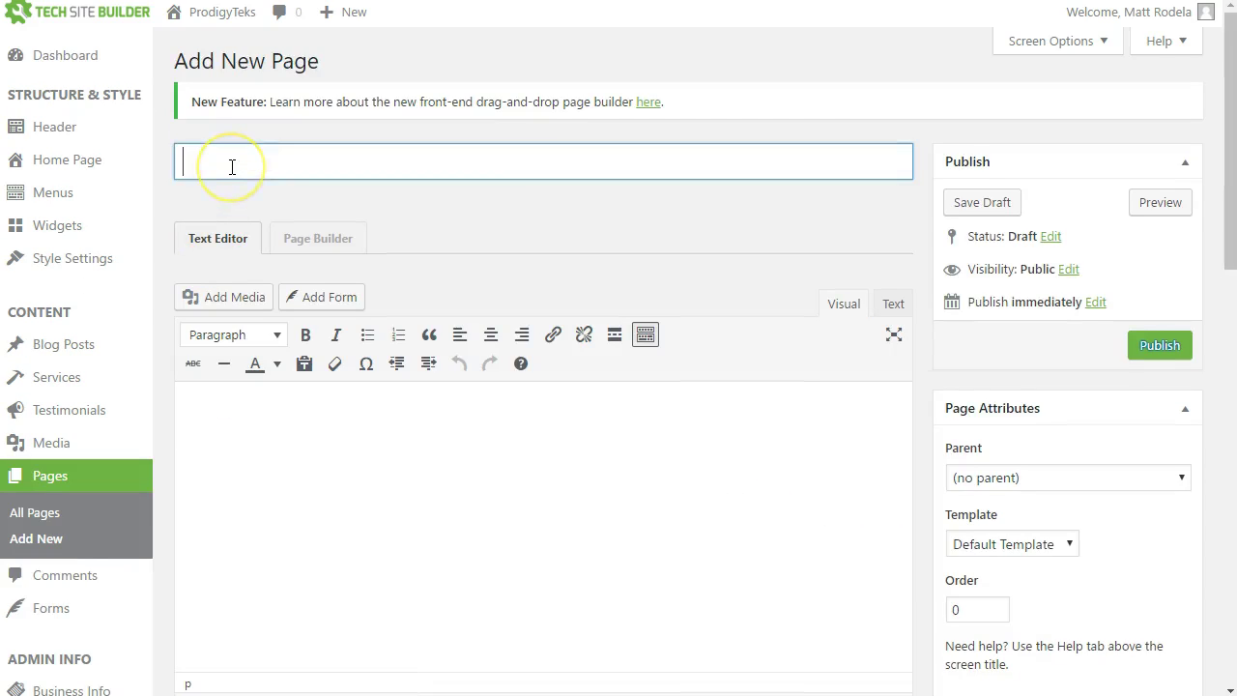
pyautogui.write('new ')
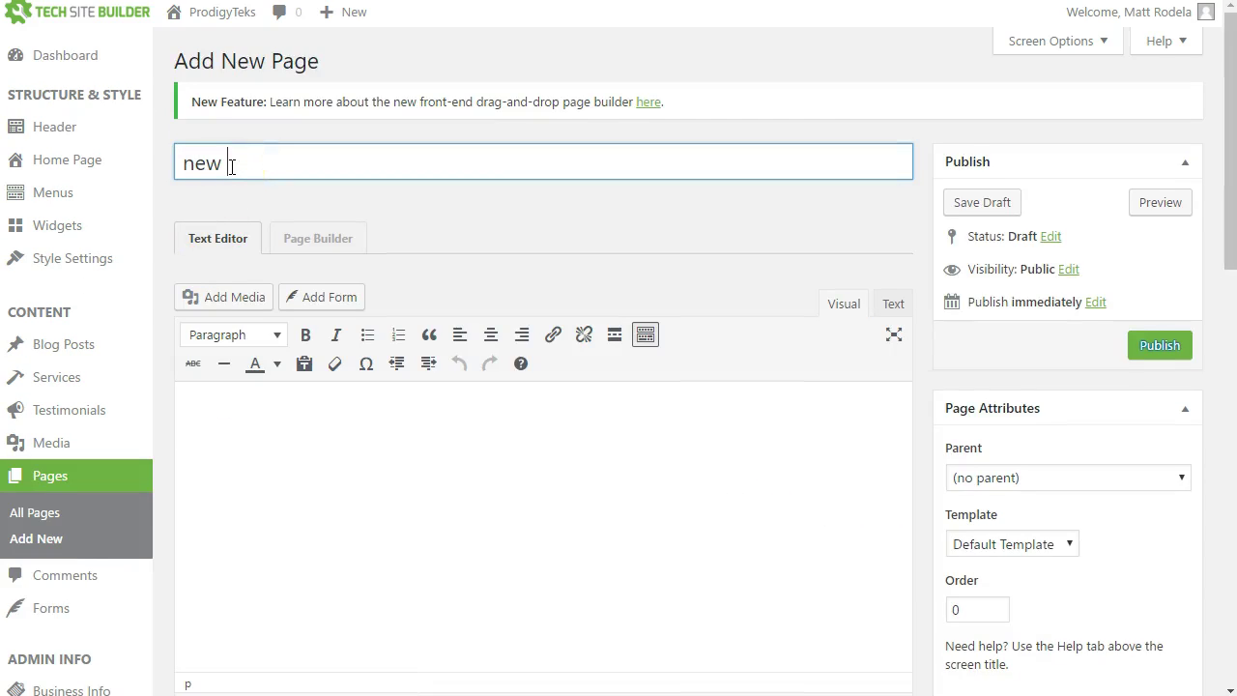
pyautogui.write('Blog')
pyautogui.press('Left')
pyautogui.press('Left')
pyautogui.press('Left')
pyautogui.press('Home')
pyautogui.press('Delete')
pyautogui.write('N')
pyautogui.click(329, 202)
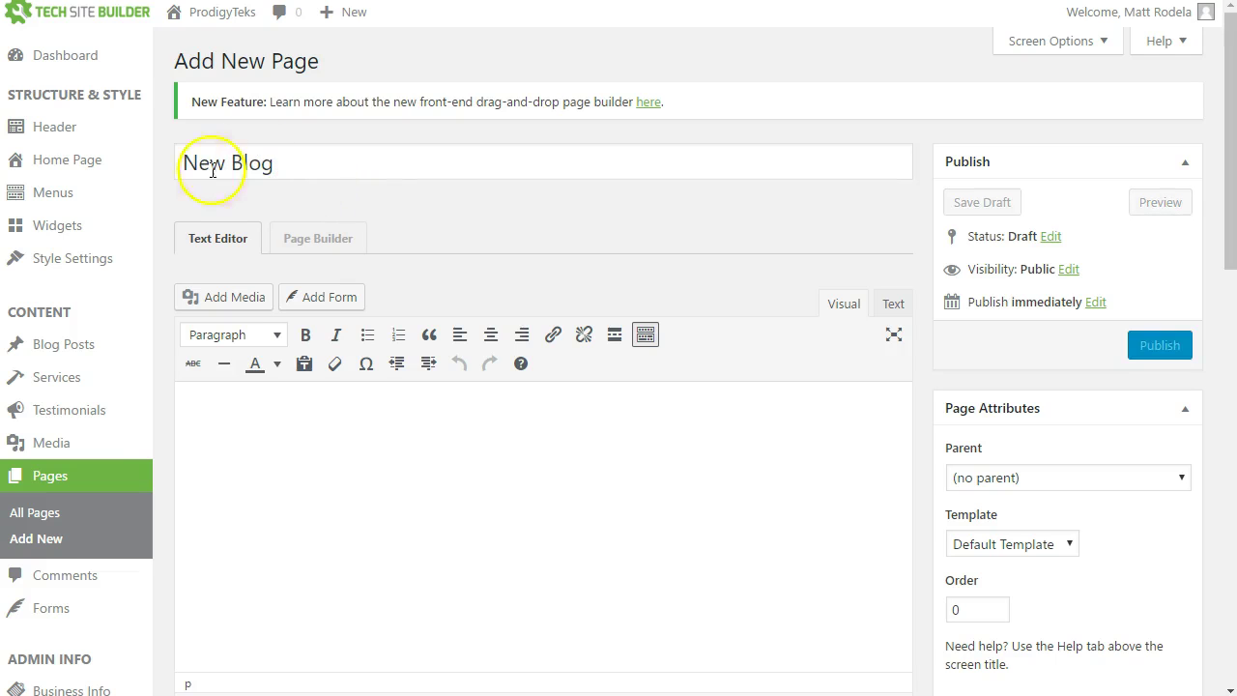
# - Set the New Blog page's template to Full Width
pyautogui.click(348, 200)
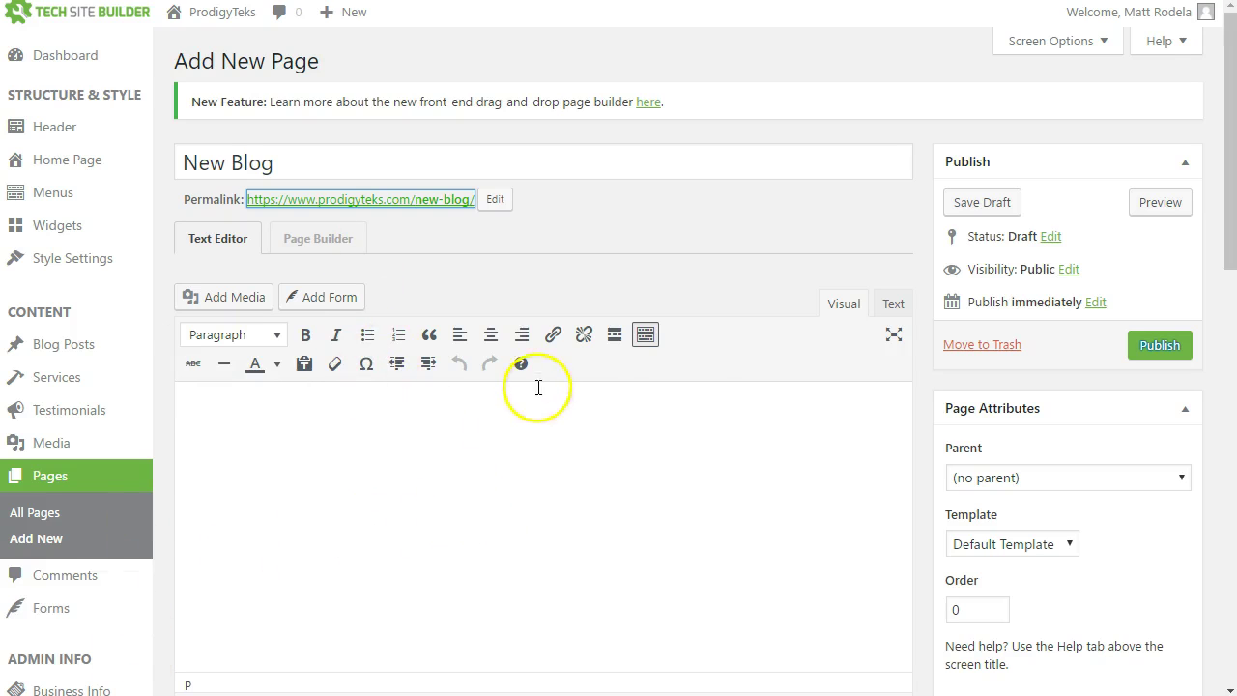
pyautogui.click(1052, 545)
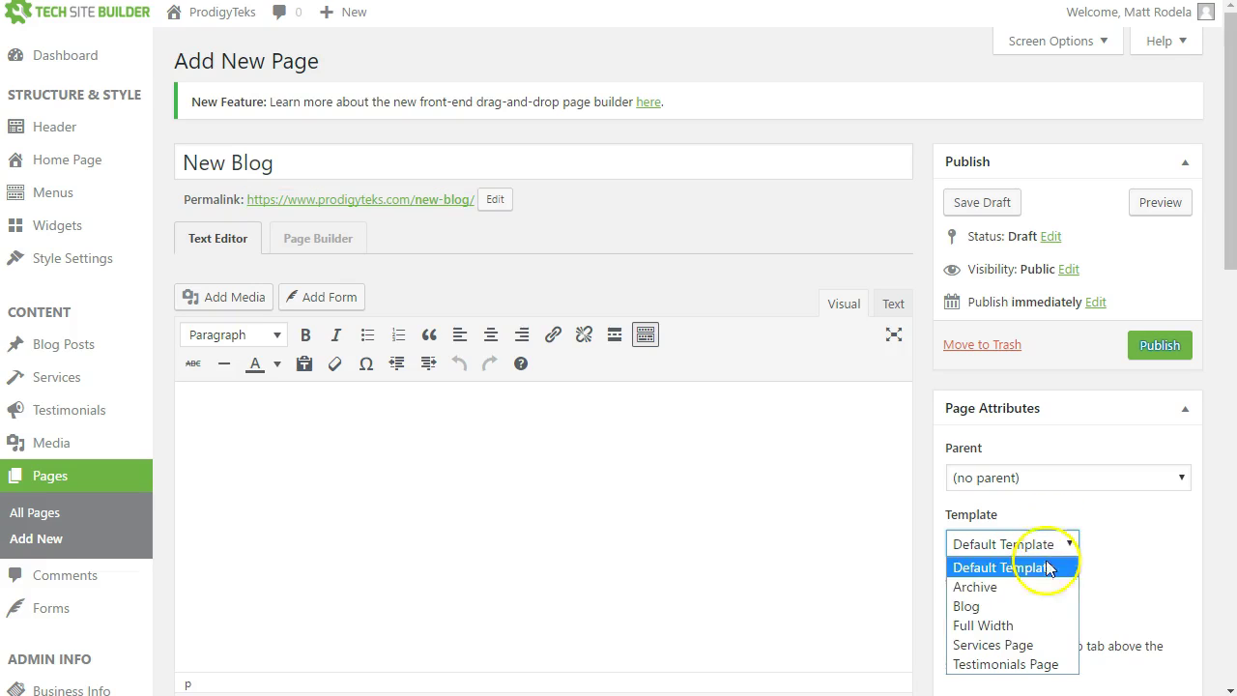
pyautogui.click(1036, 632)
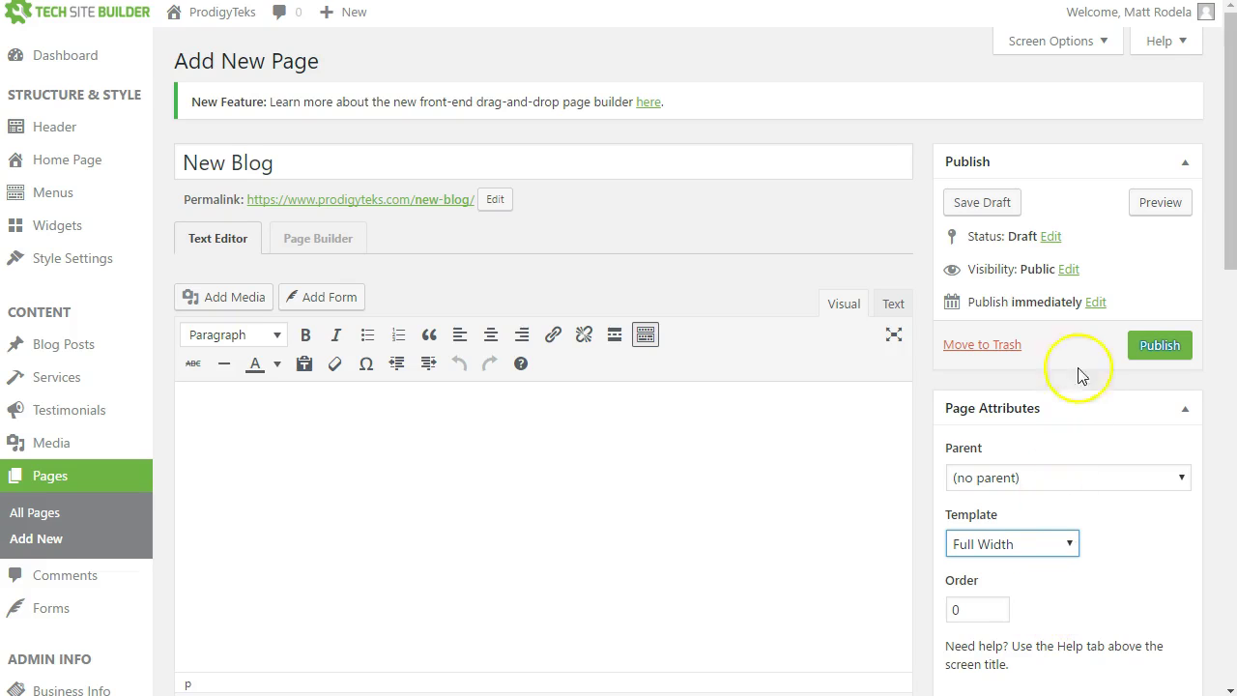
# - Open the page in the Page Builder and dismiss the layout templates without choosing one
pyautogui.click(322, 248)
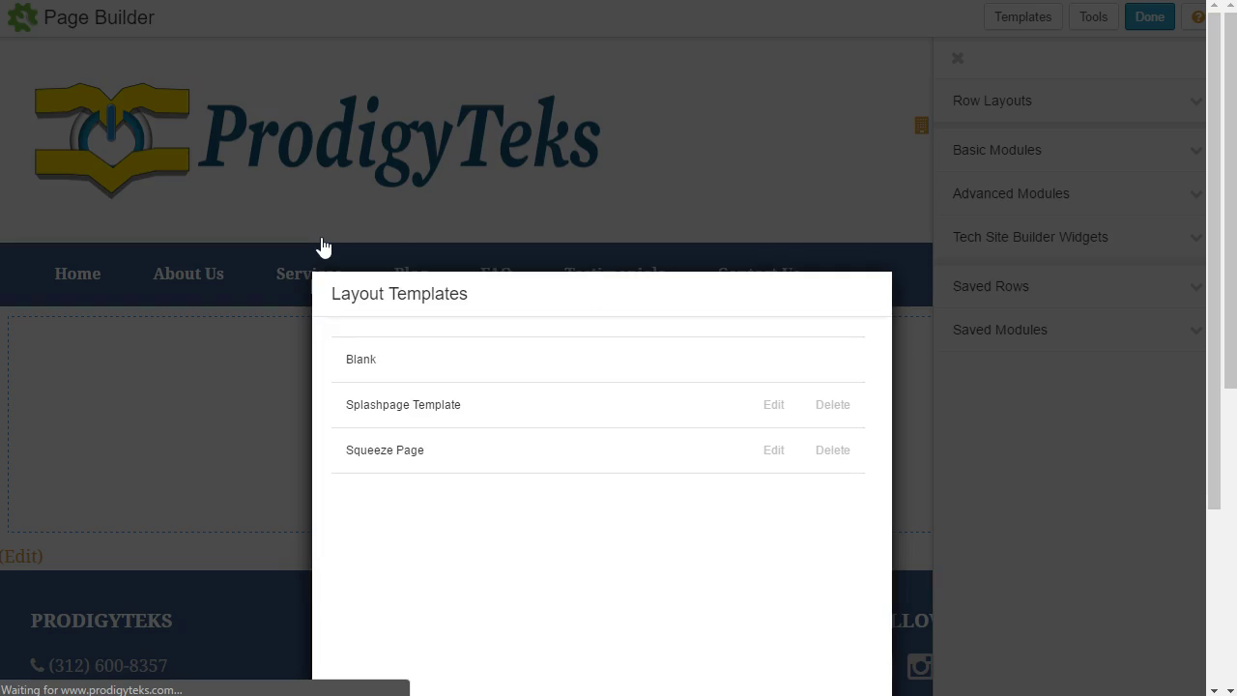
pyautogui.moveTo(602, 359); pyautogui.dragTo(688, 37)
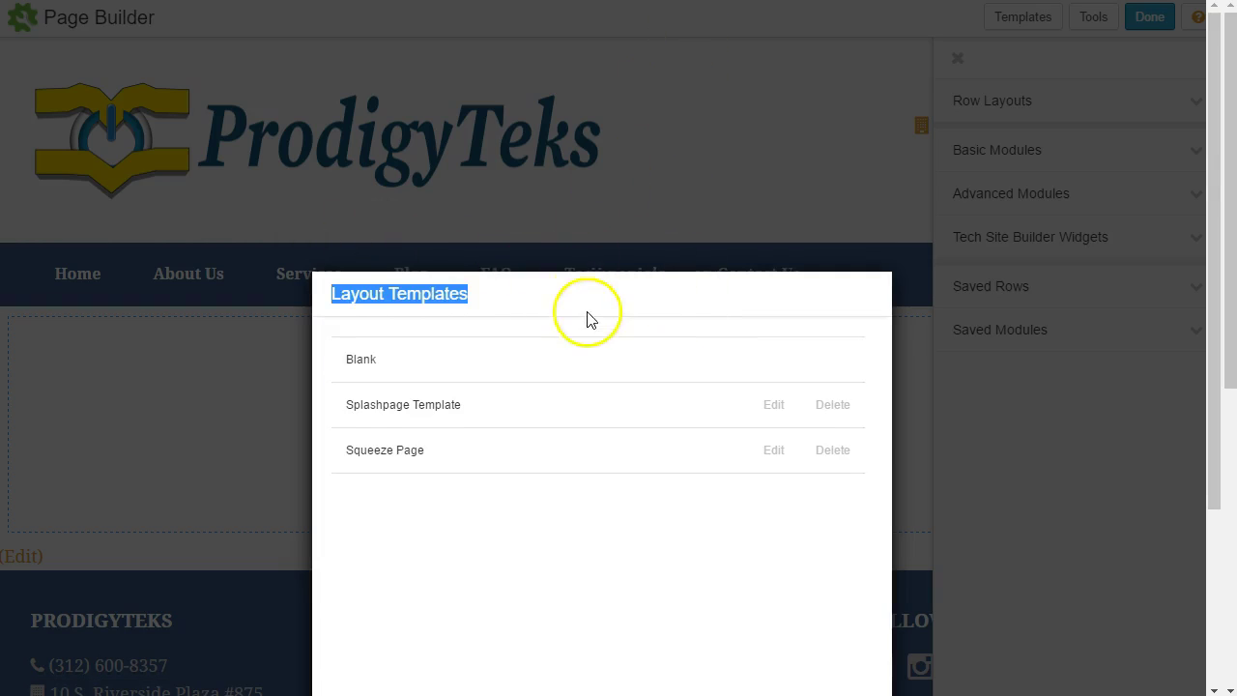
pyautogui.scroll(-3, 589, 321)
pyautogui.scroll(-1, 841, 578)
pyautogui.click(845, 555)
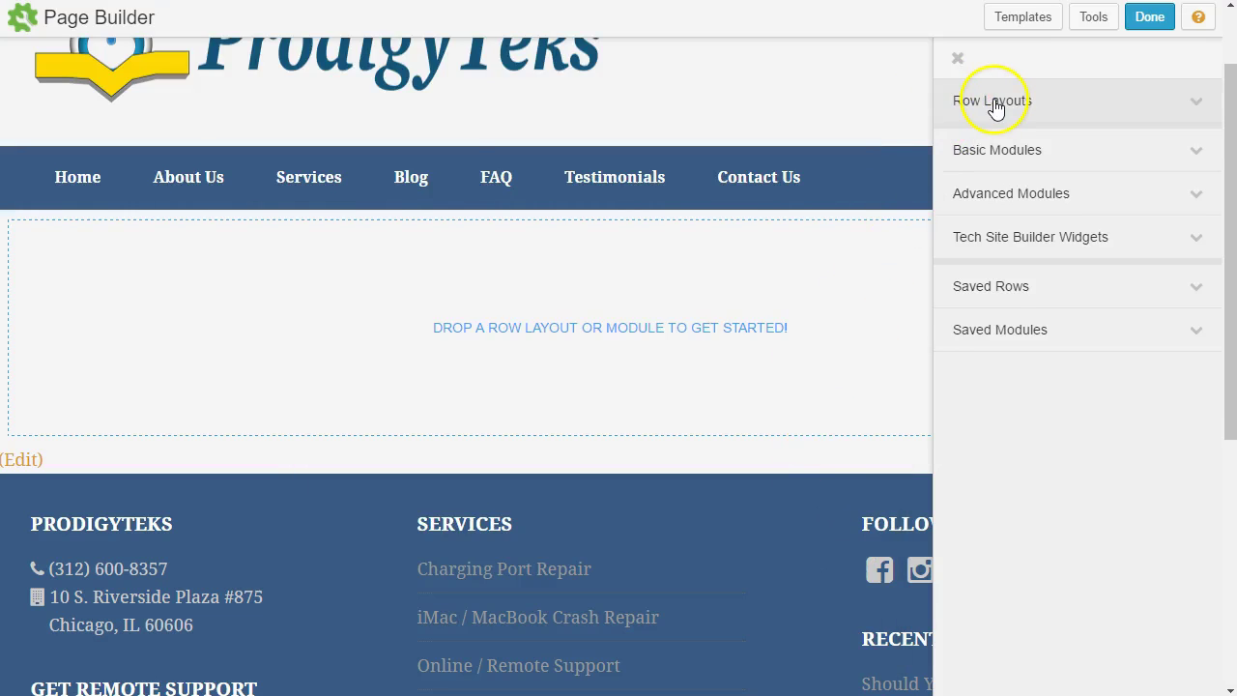
# - Add the Posts advanced module to the empty page area
pyautogui.click(999, 203)
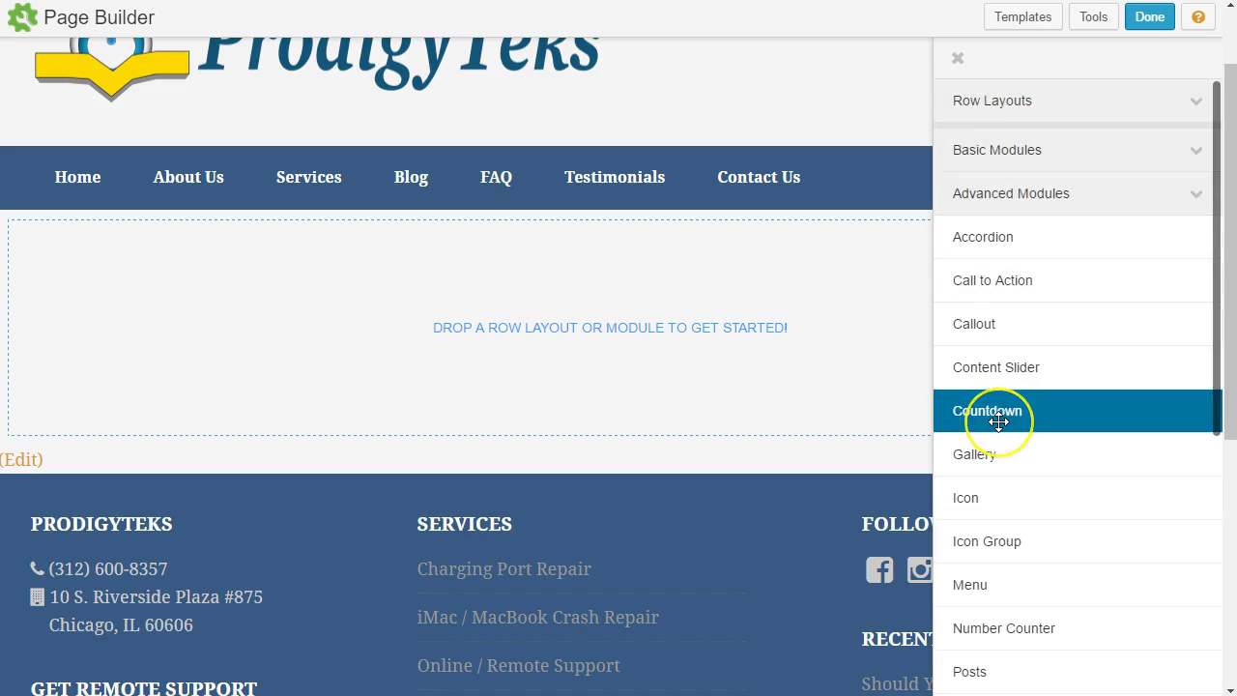
pyautogui.scroll(-1, 1000, 416)
pyautogui.scroll(-1, 998, 422)
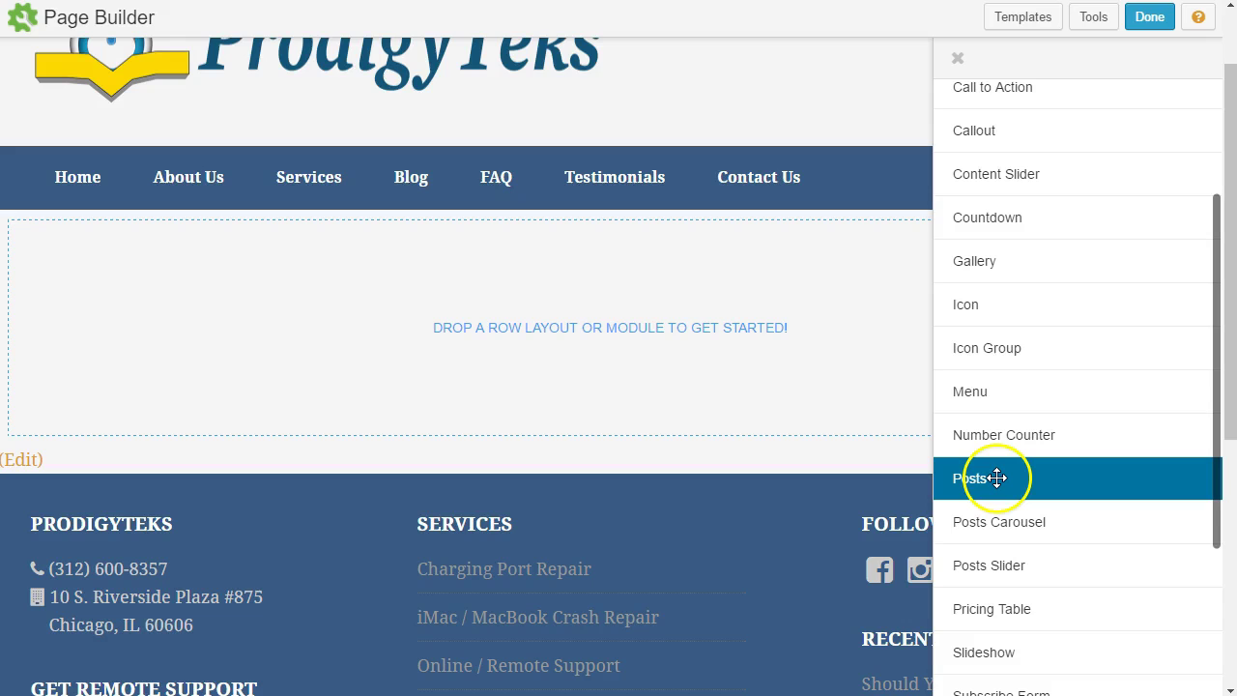
pyautogui.moveTo(1007, 480); pyautogui.dragTo(631, 257)
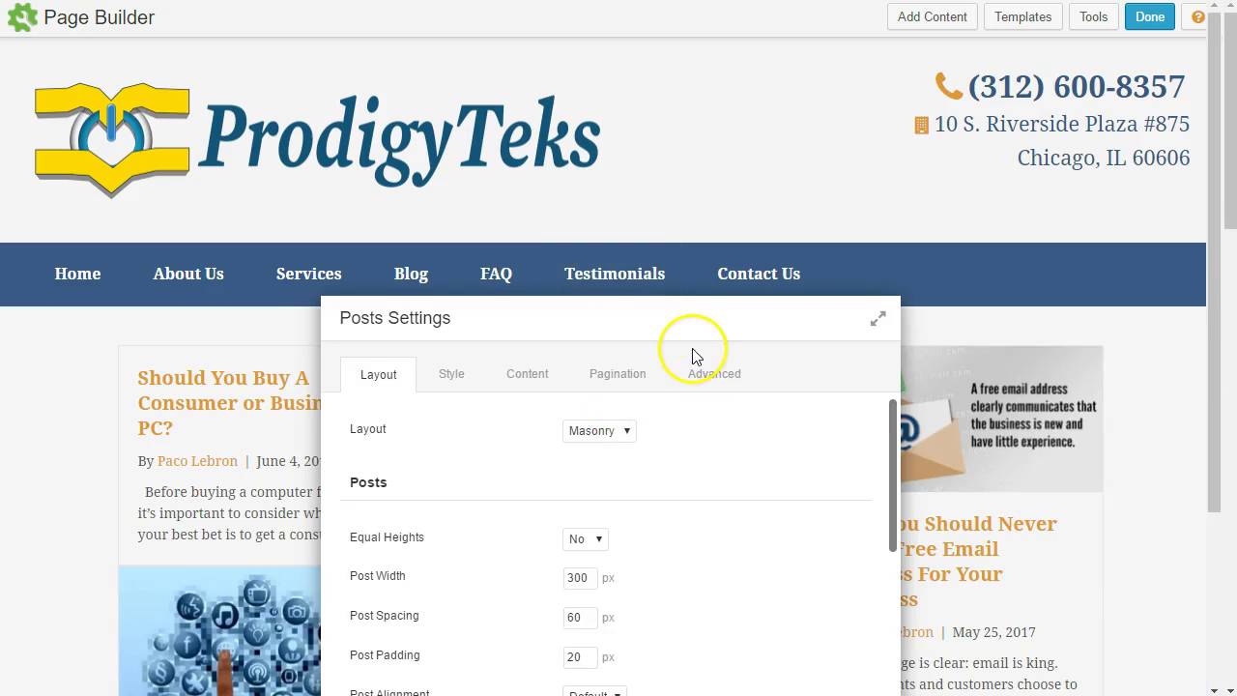
# - Move the Posts settings off the page preview and set the posts layout to Columns
pyautogui.moveTo(693, 320); pyautogui.dragTo(932, 55)
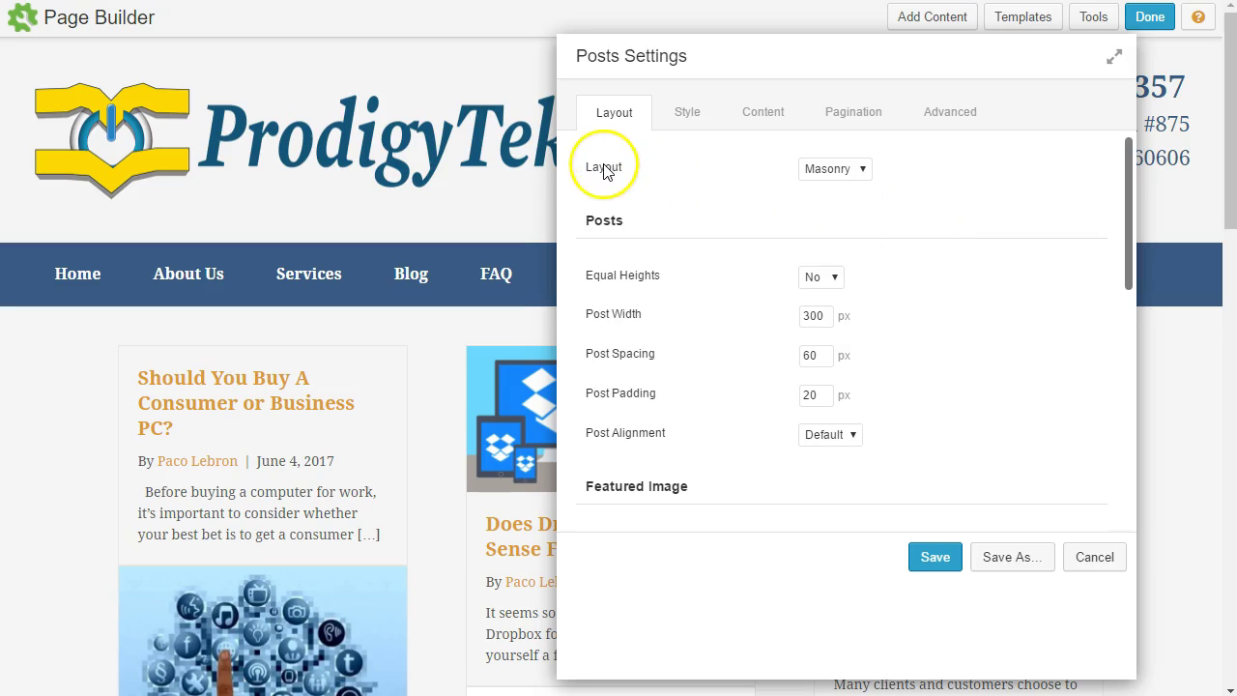
pyautogui.click(821, 174)
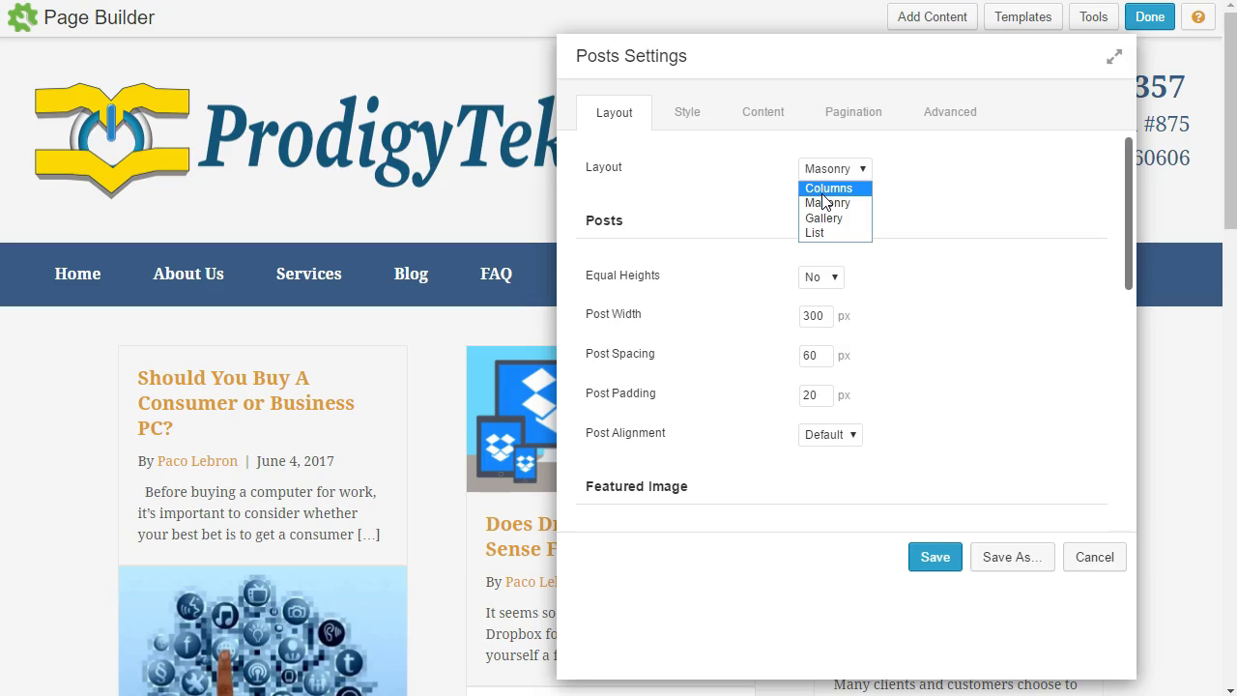
pyautogui.click(827, 218)
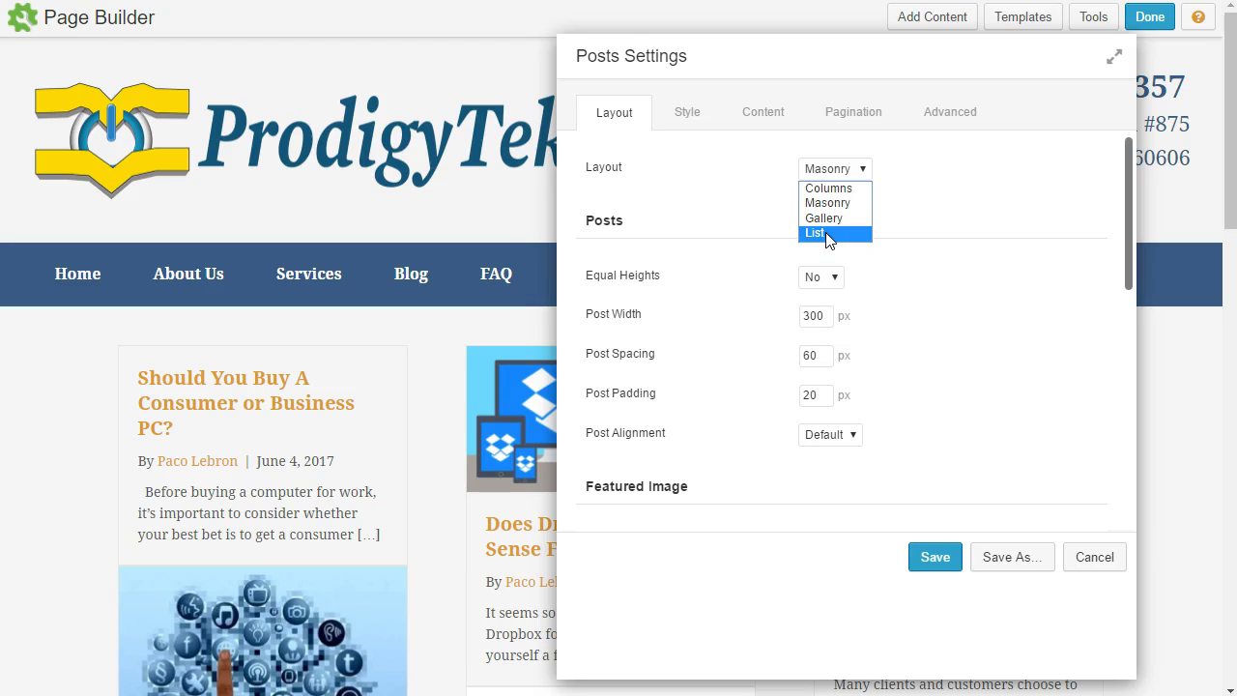
pyautogui.click(822, 234)
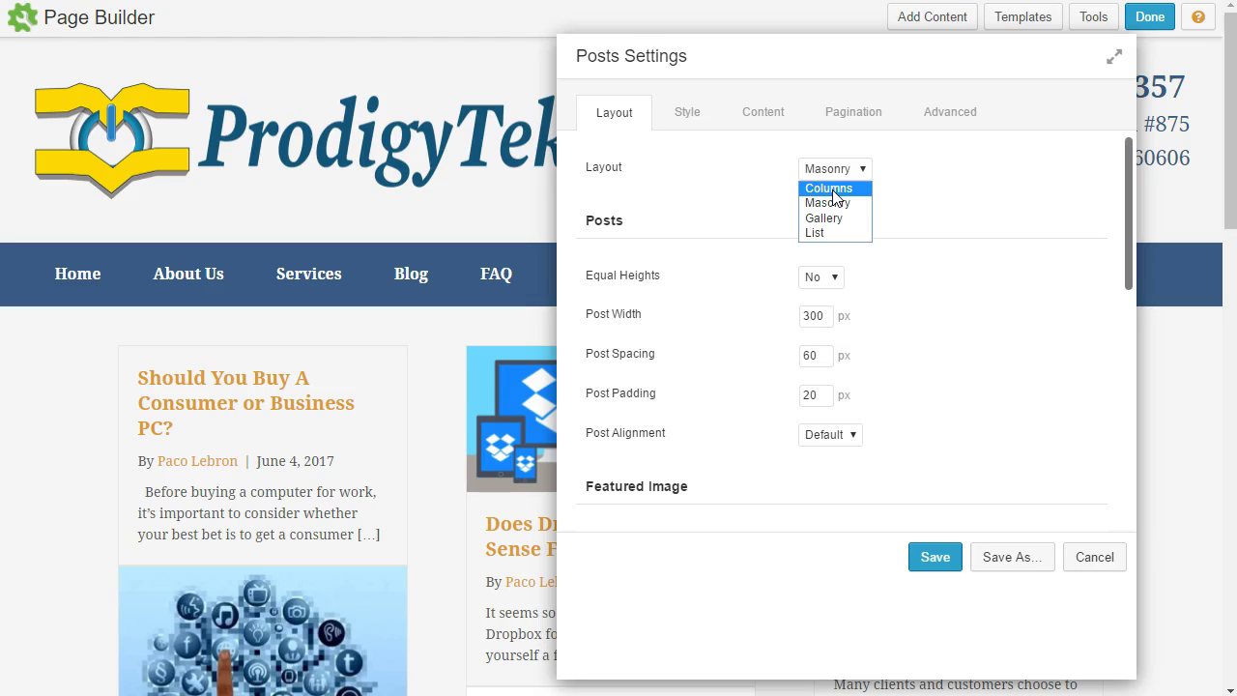
pyautogui.click(833, 190)
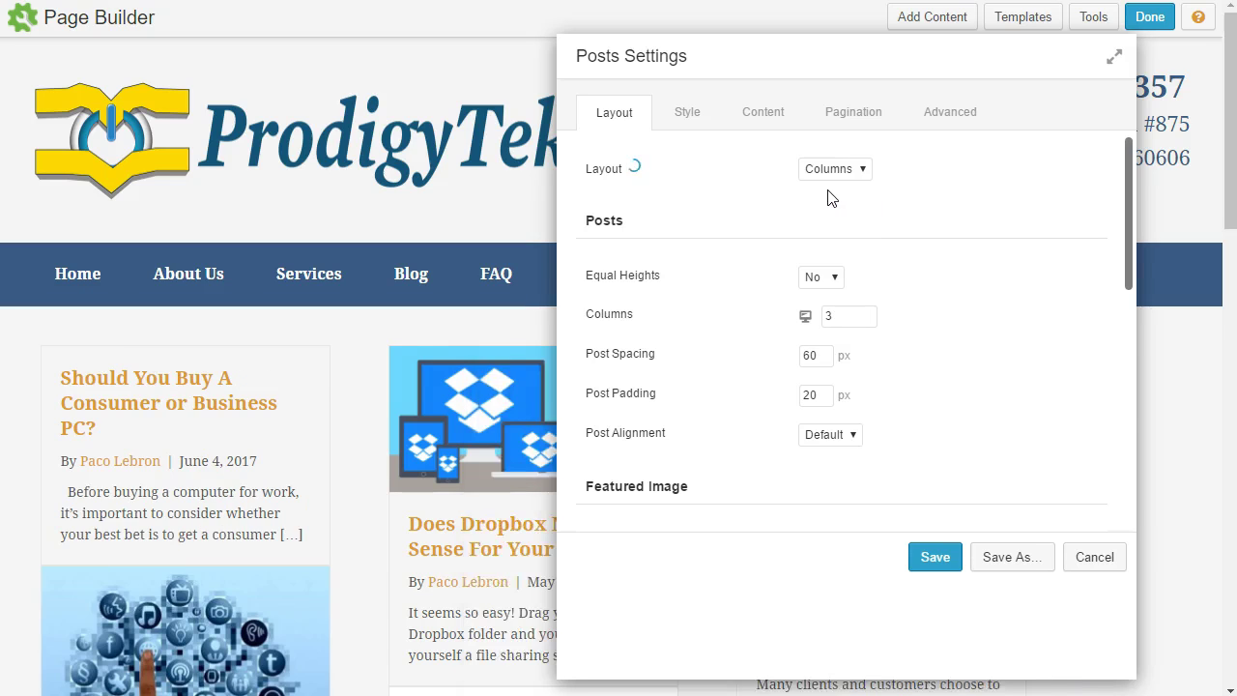
pyautogui.click(817, 201)
# - Move the Posts settings aside and examine the column layout of the posts down the page
pyautogui.moveTo(762, 71); pyautogui.dragTo(1215, 193)
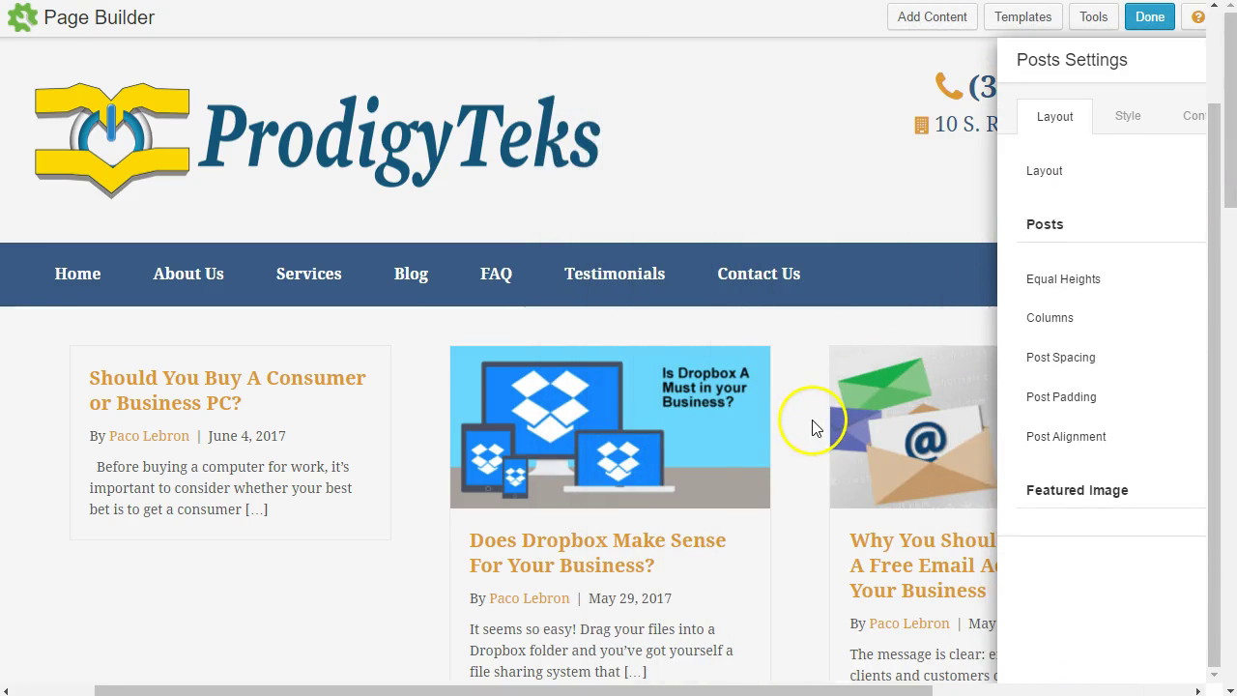
pyautogui.scroll(-8, 783, 462)
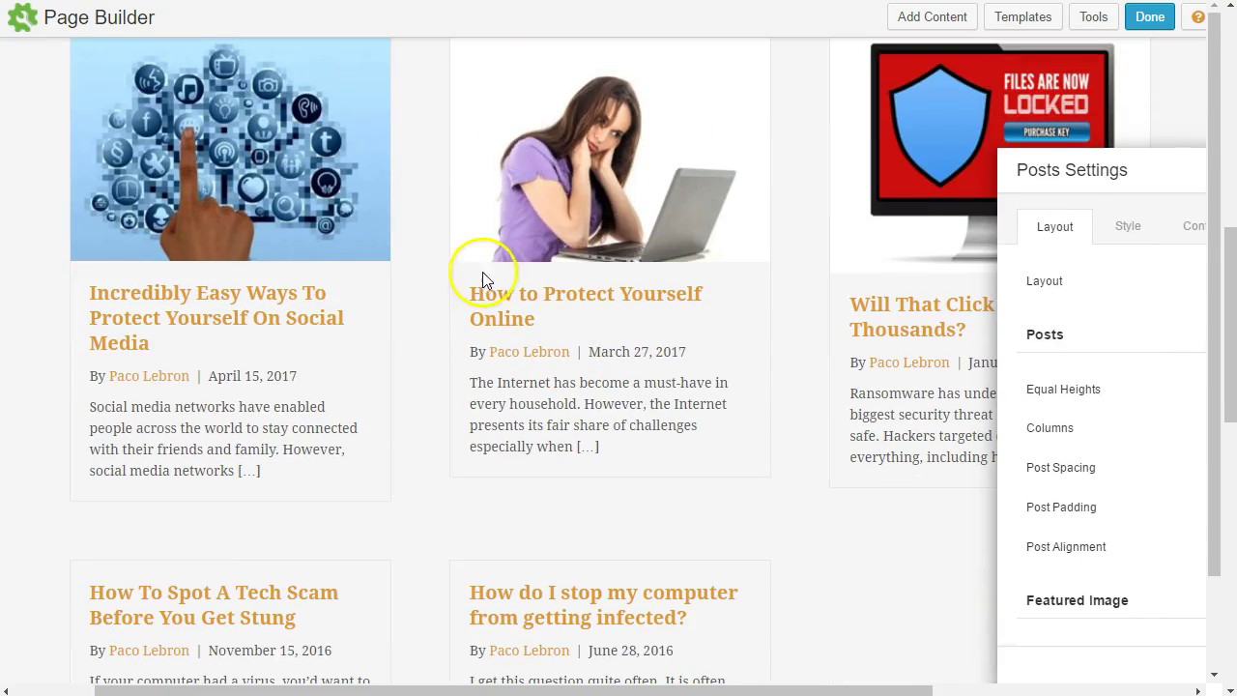
pyautogui.scroll(2, 318, 292)
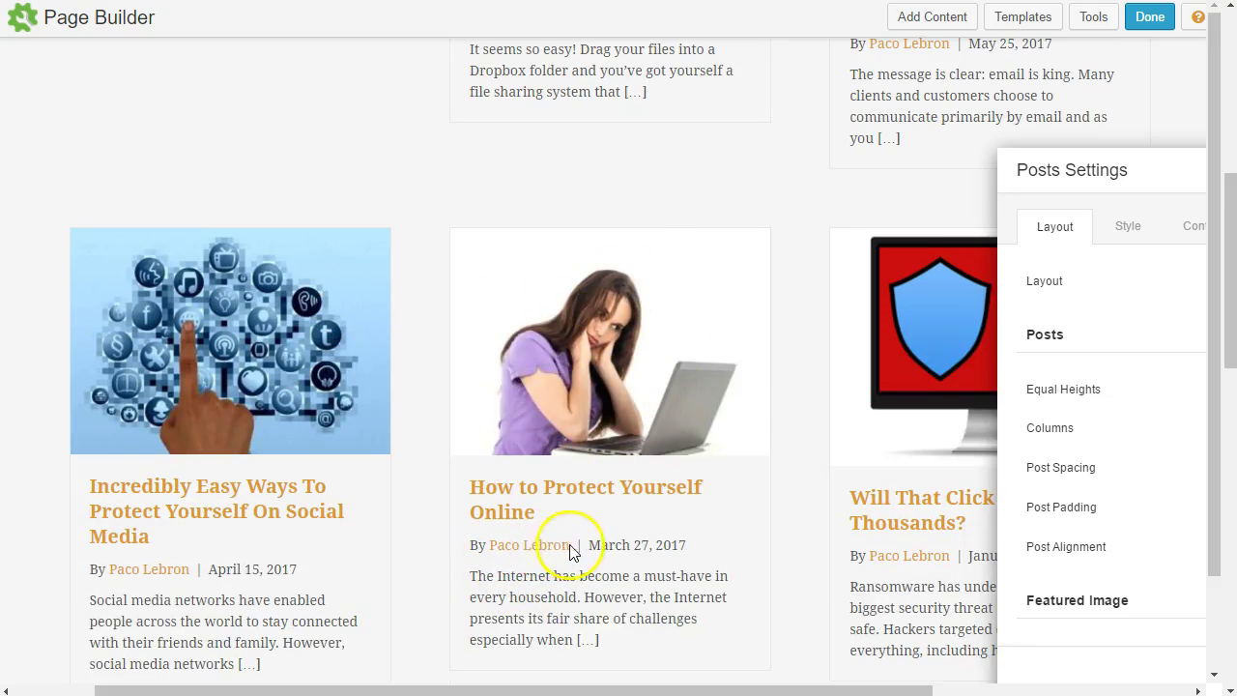
pyautogui.scroll(4, 605, 301)
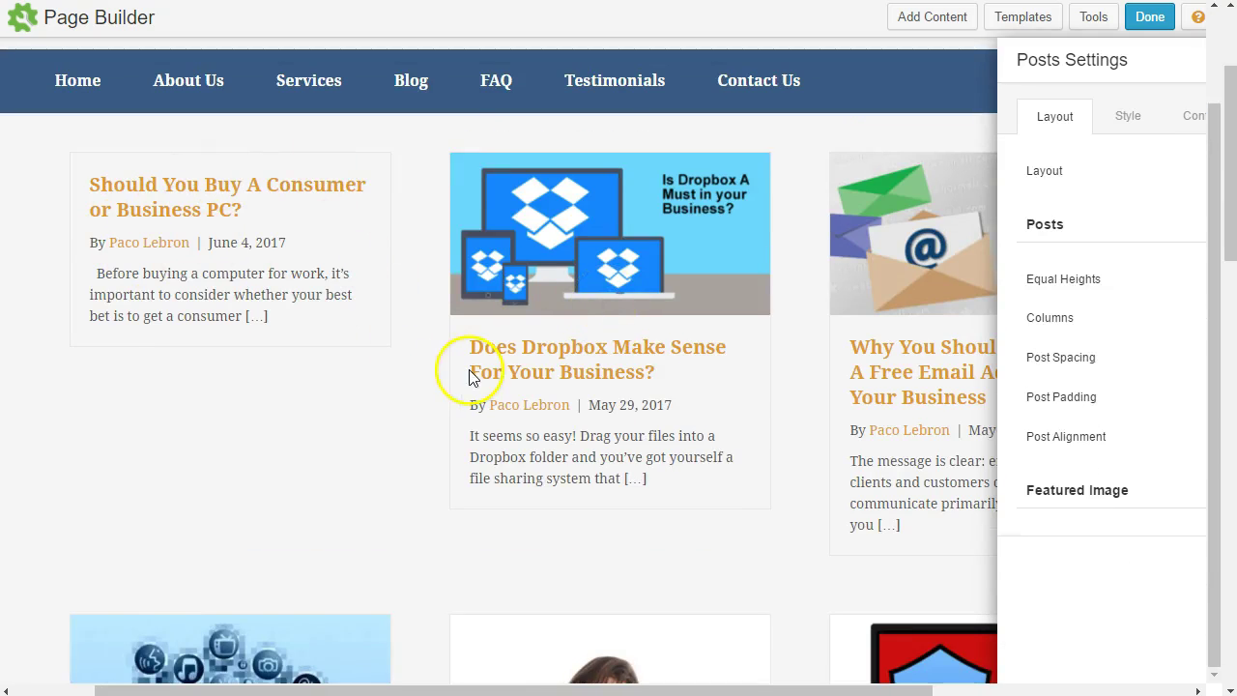
pyautogui.scroll(-9, 416, 480)
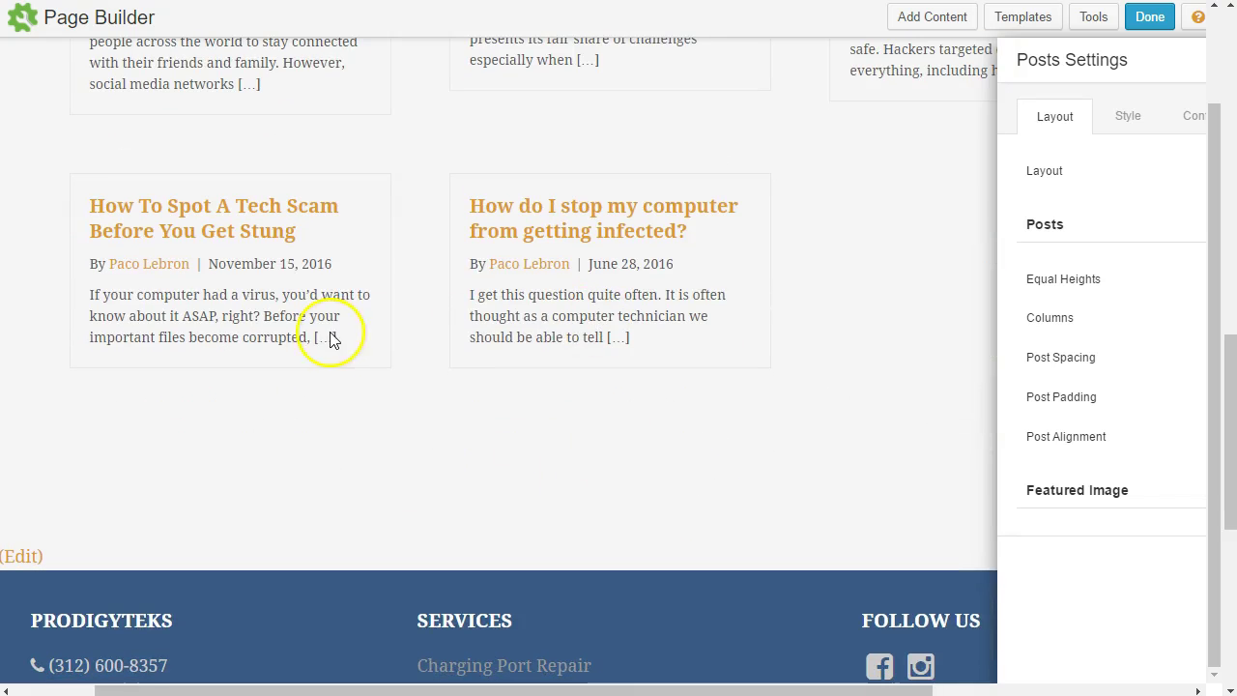
pyautogui.scroll(6, 395, 267)
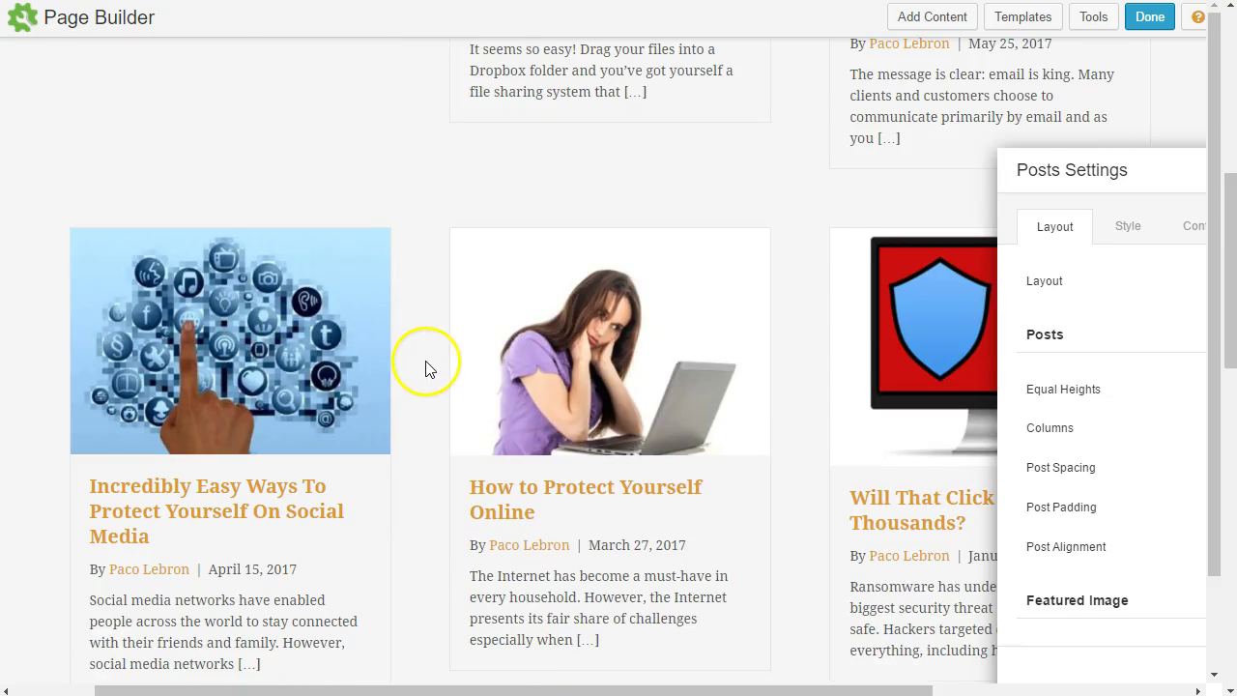
# - Save the Posts module settings and exit the Page Builder with the changes saved but not published
pyautogui.scroll(3, 425, 370)
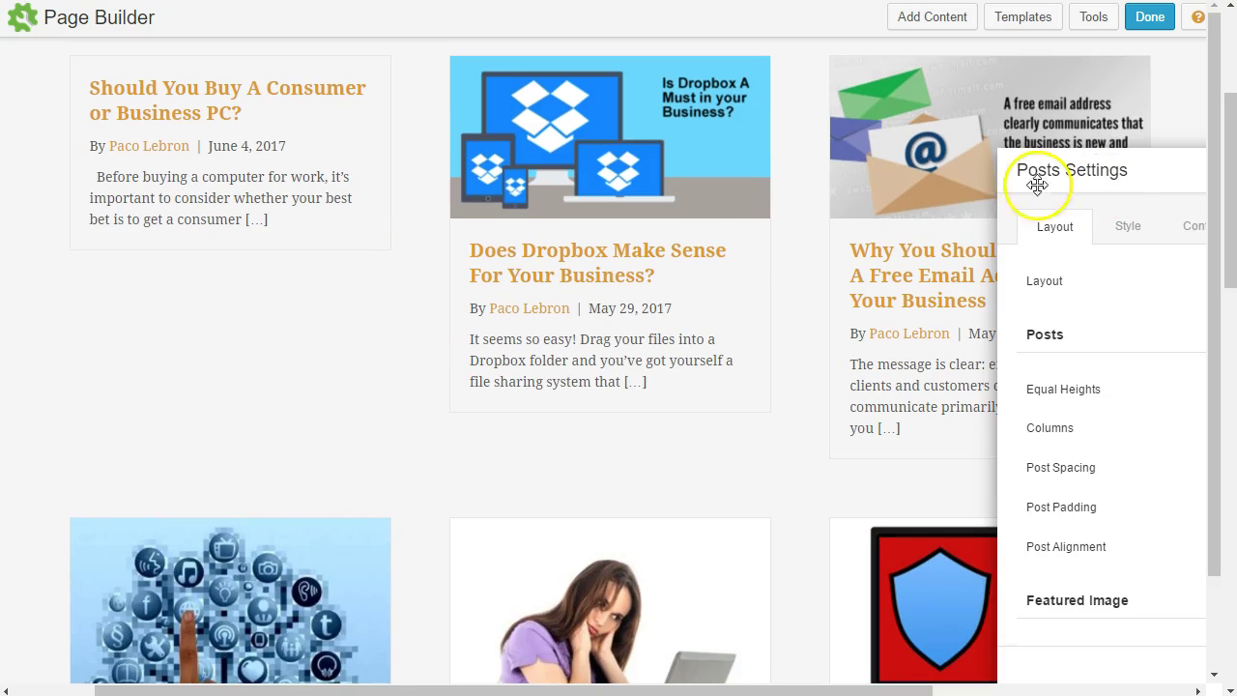
pyautogui.scroll(2, 404, 333)
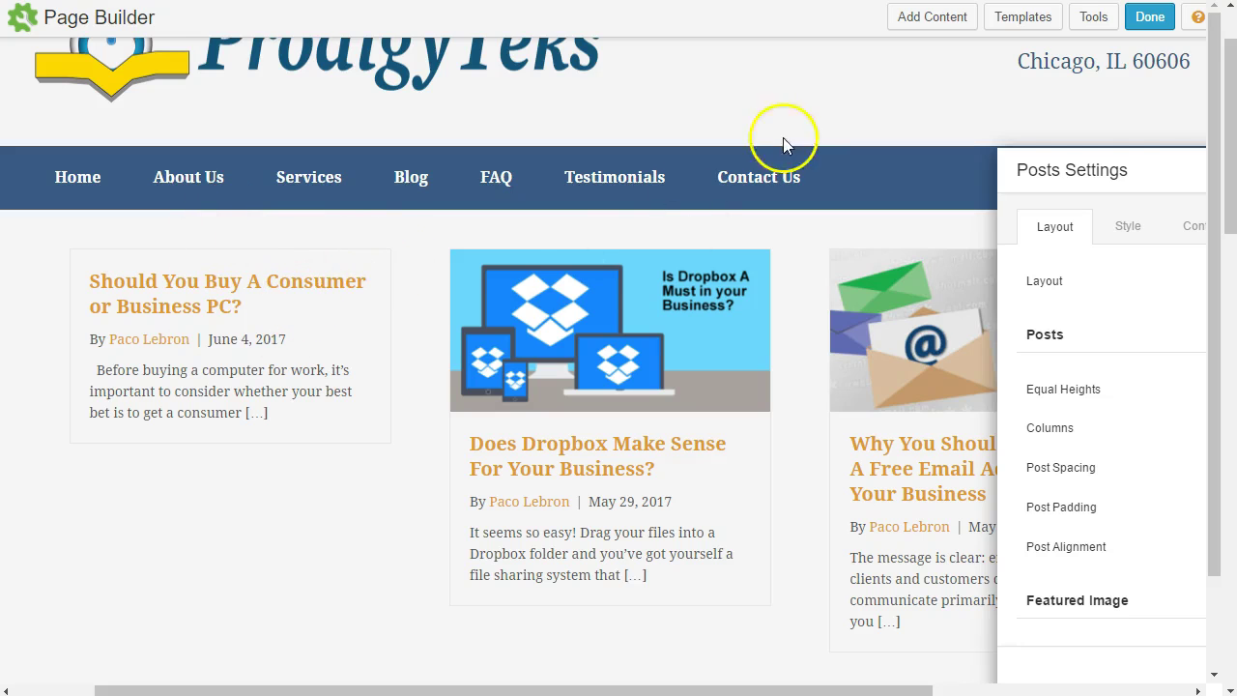
pyautogui.moveTo(1135, 152); pyautogui.dragTo(474, 70)
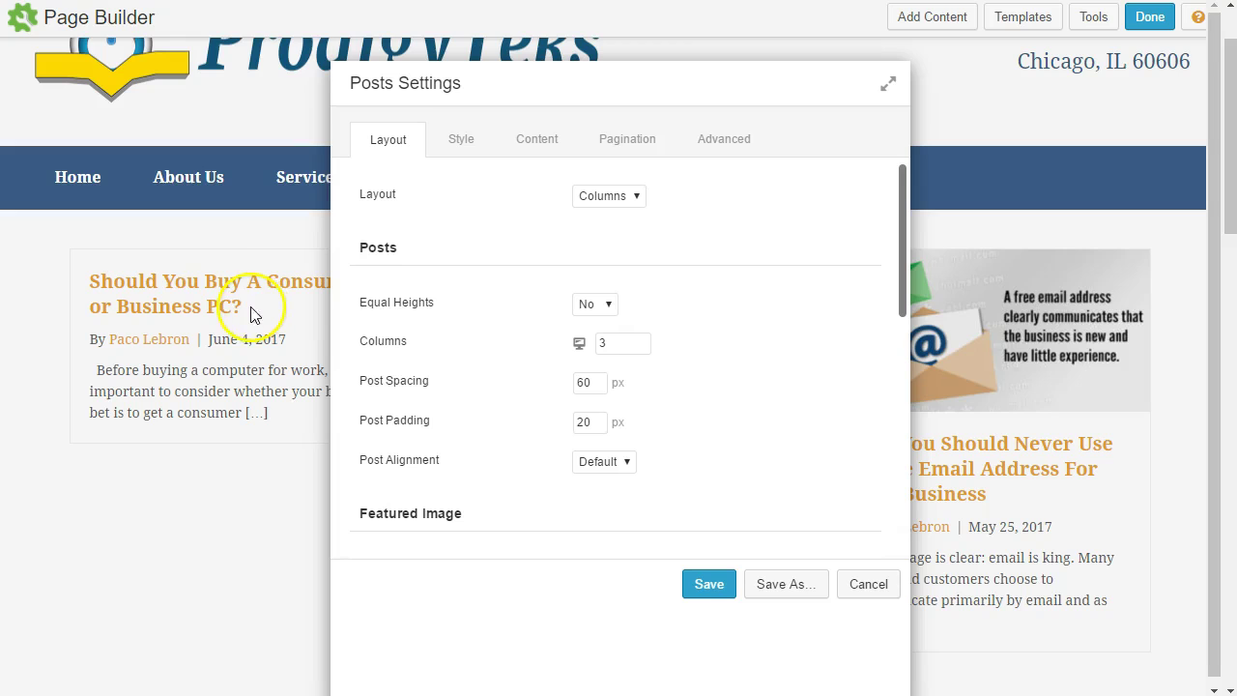
pyautogui.click(708, 583)
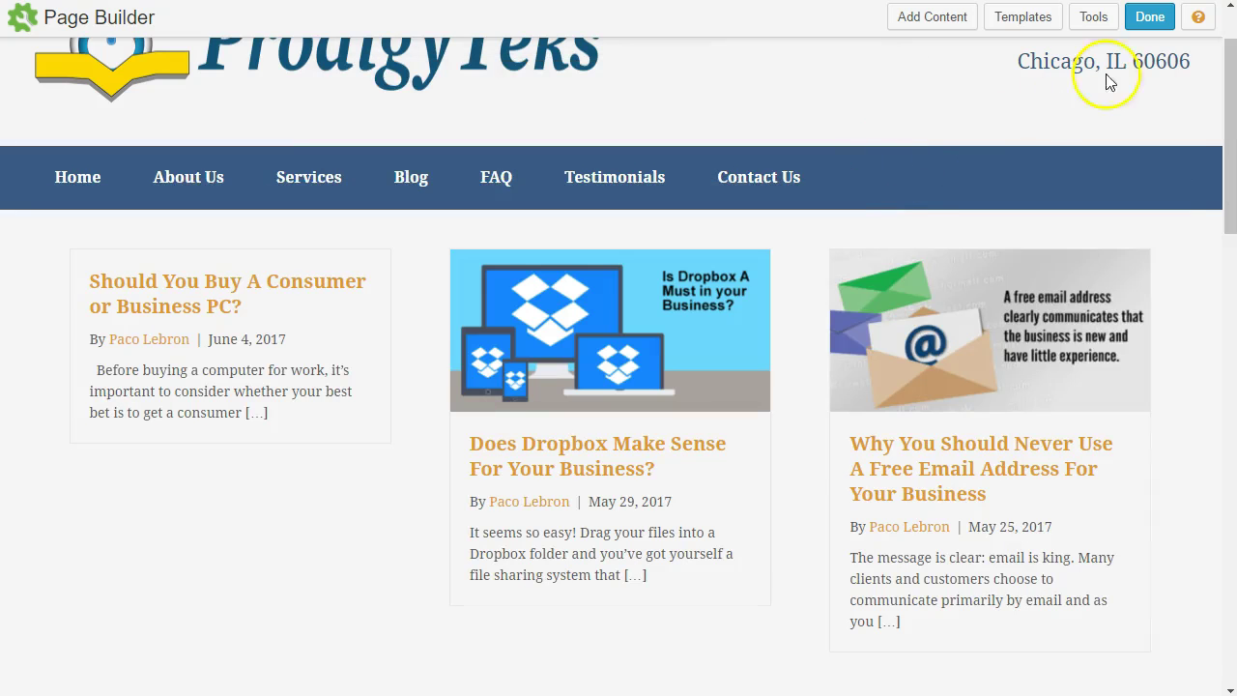
pyautogui.click(1159, 27)
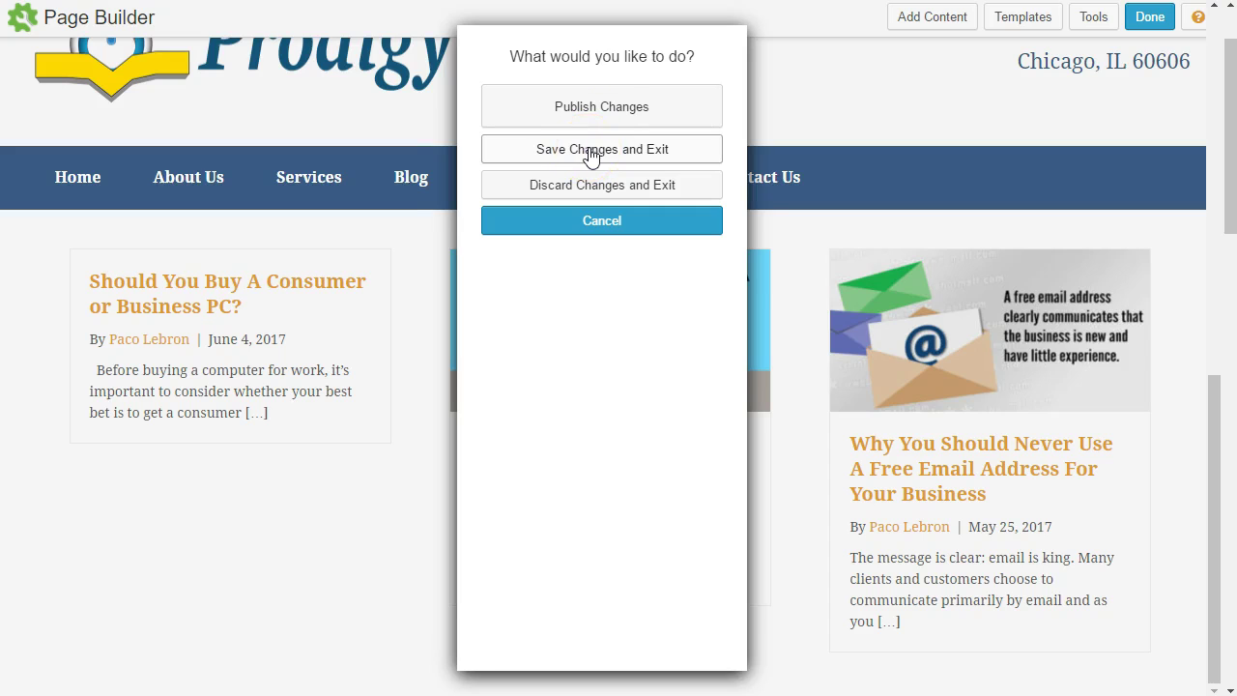
pyautogui.click(628, 152)
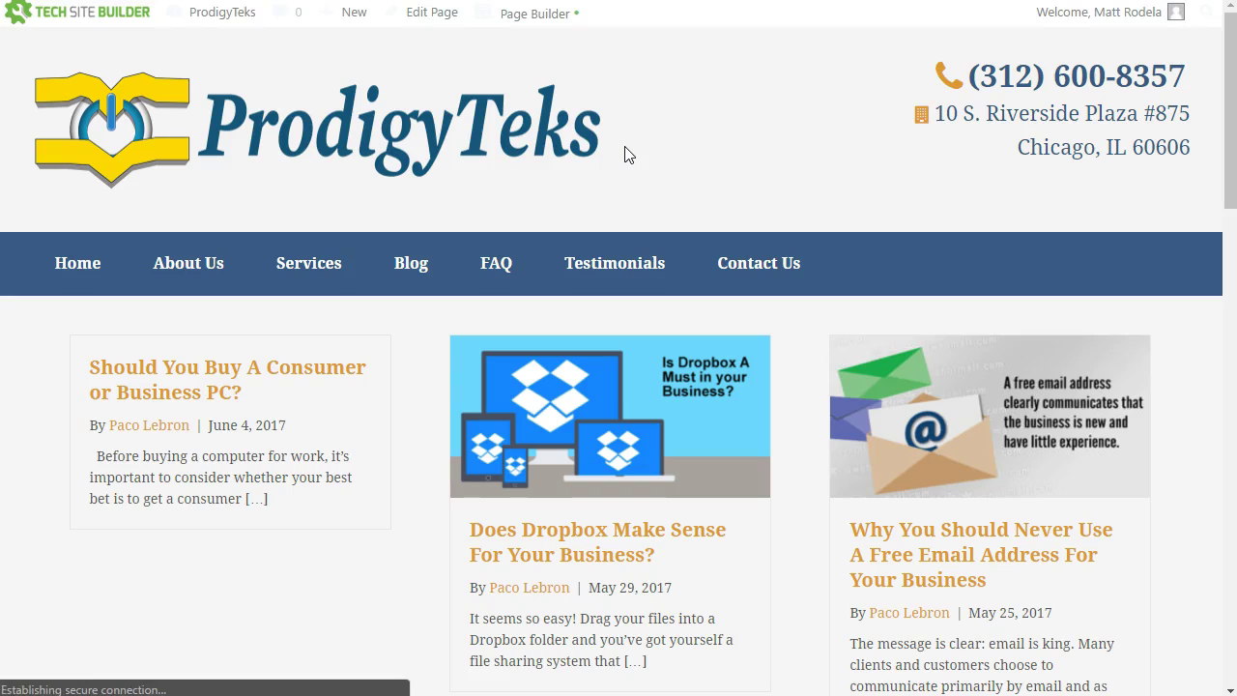
# - Go to the blog posts in the dashboard and open "Should You Buy A Consumer or Business PC?" for editing
pyautogui.moveTo(215, 31)
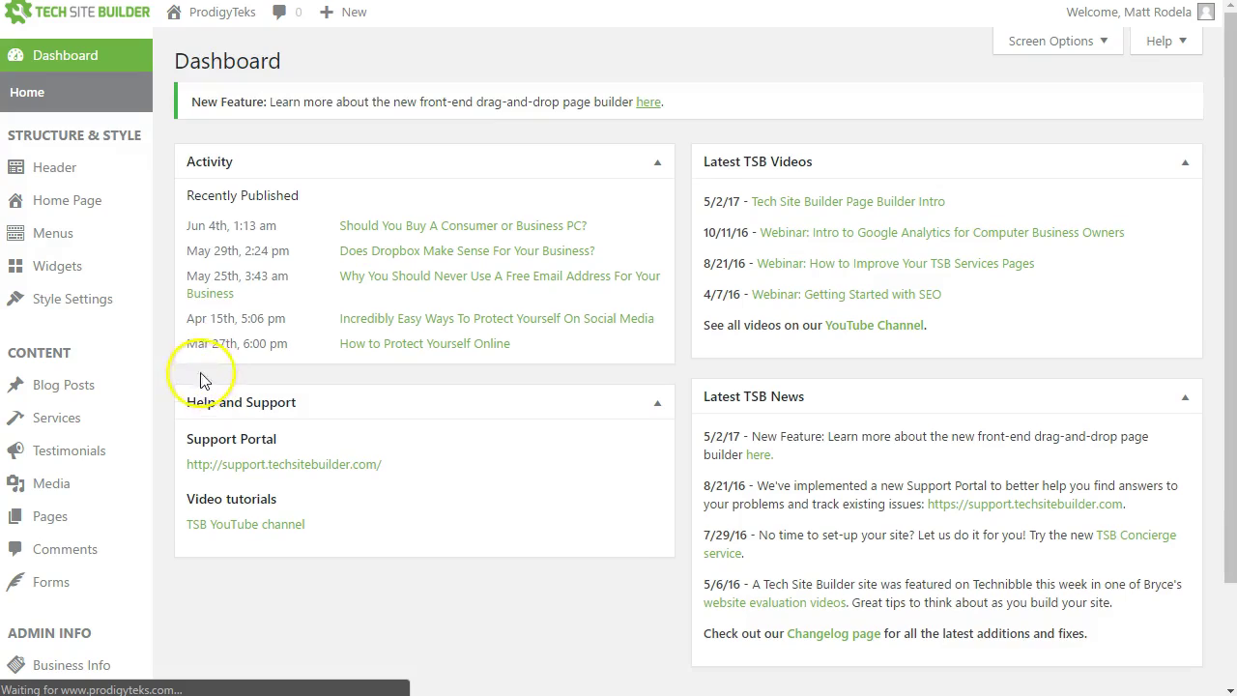
pyautogui.moveTo(68, 393)
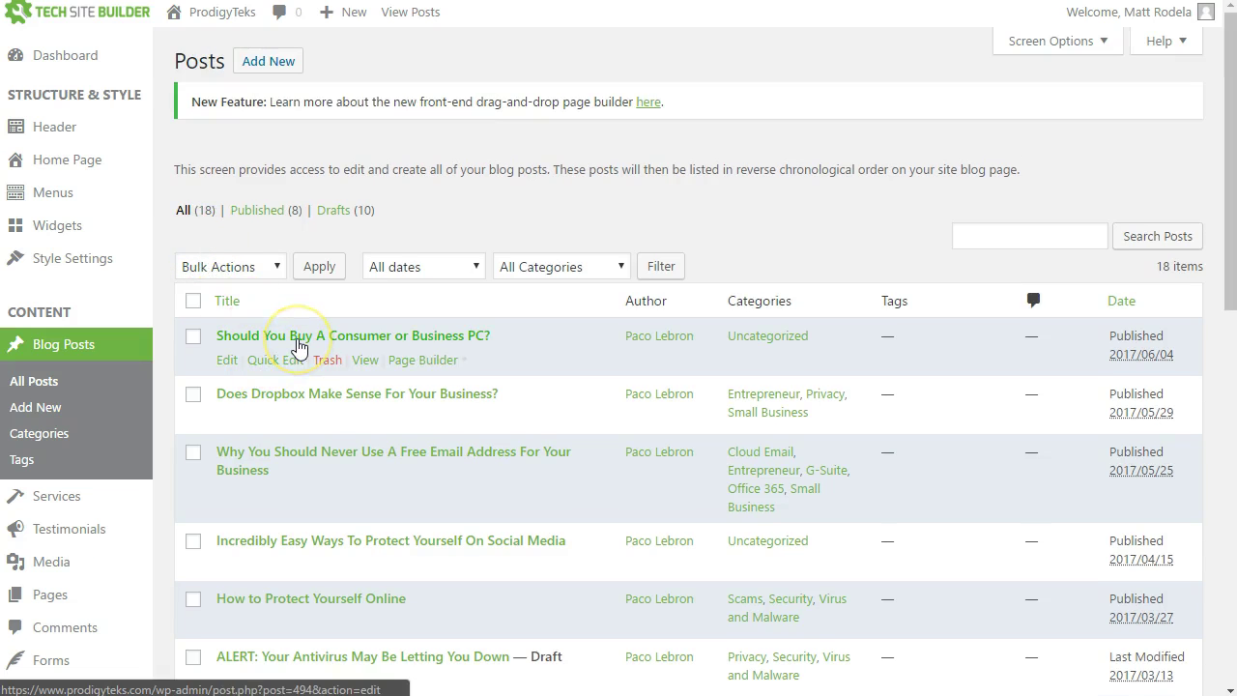
pyautogui.click(298, 338)
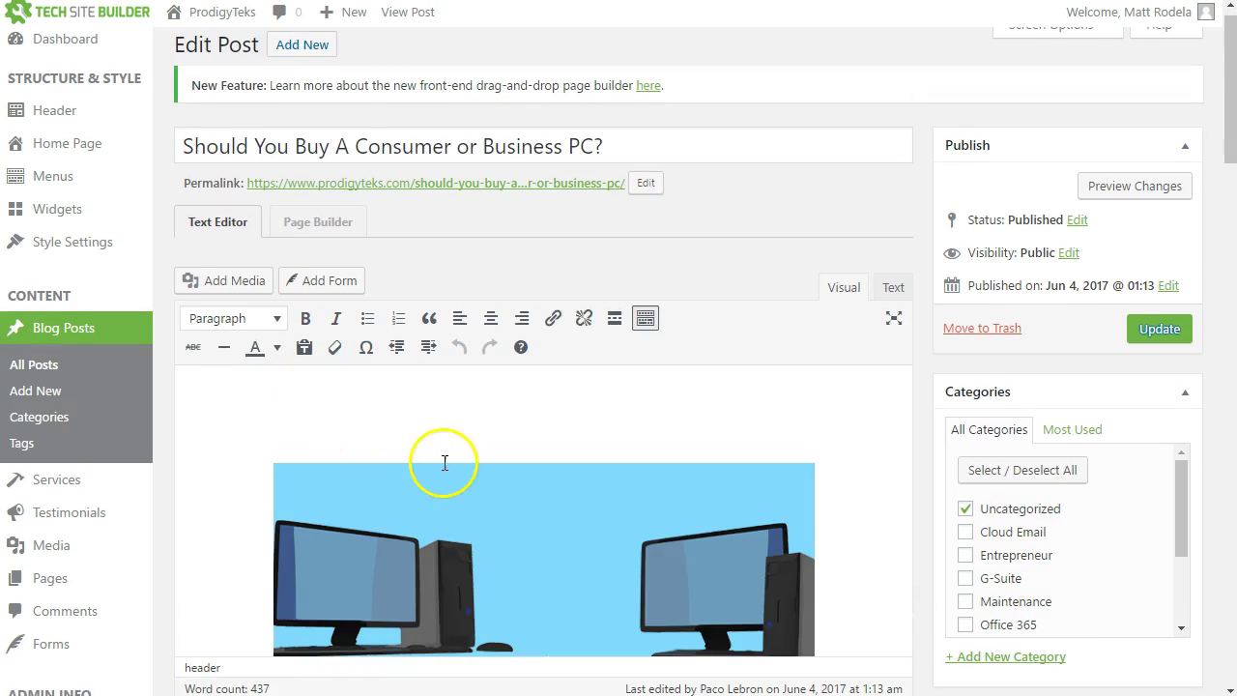
# - Set consumer_business_pc.png from the media library as the post's featured image and update the post
pyautogui.scroll(-2, 517, 463)
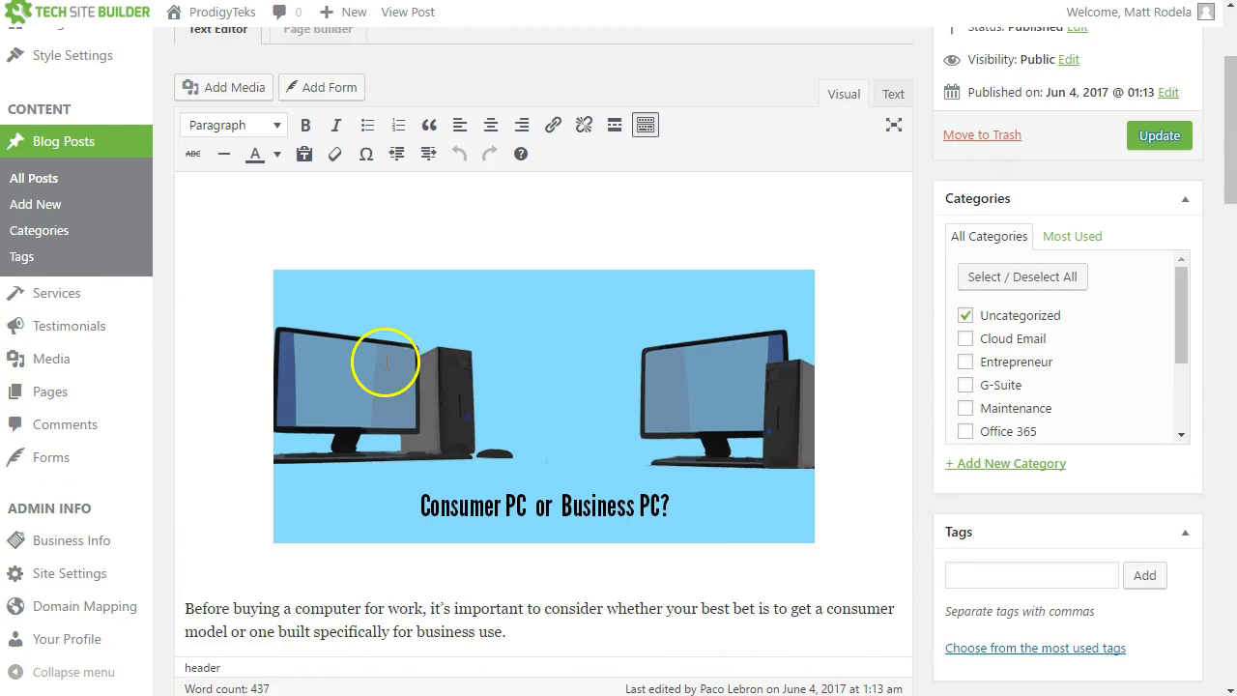
pyautogui.scroll(-1, 401, 571)
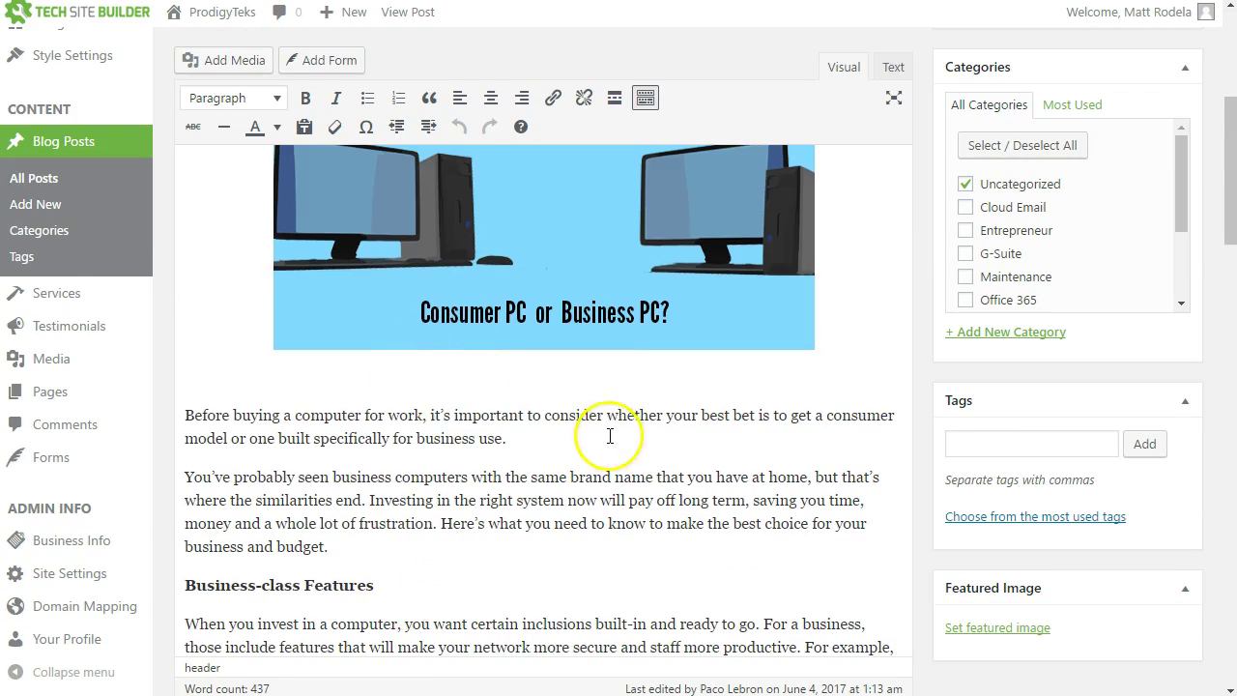
pyautogui.scroll(3, 610, 484)
pyautogui.scroll(-3, 610, 436)
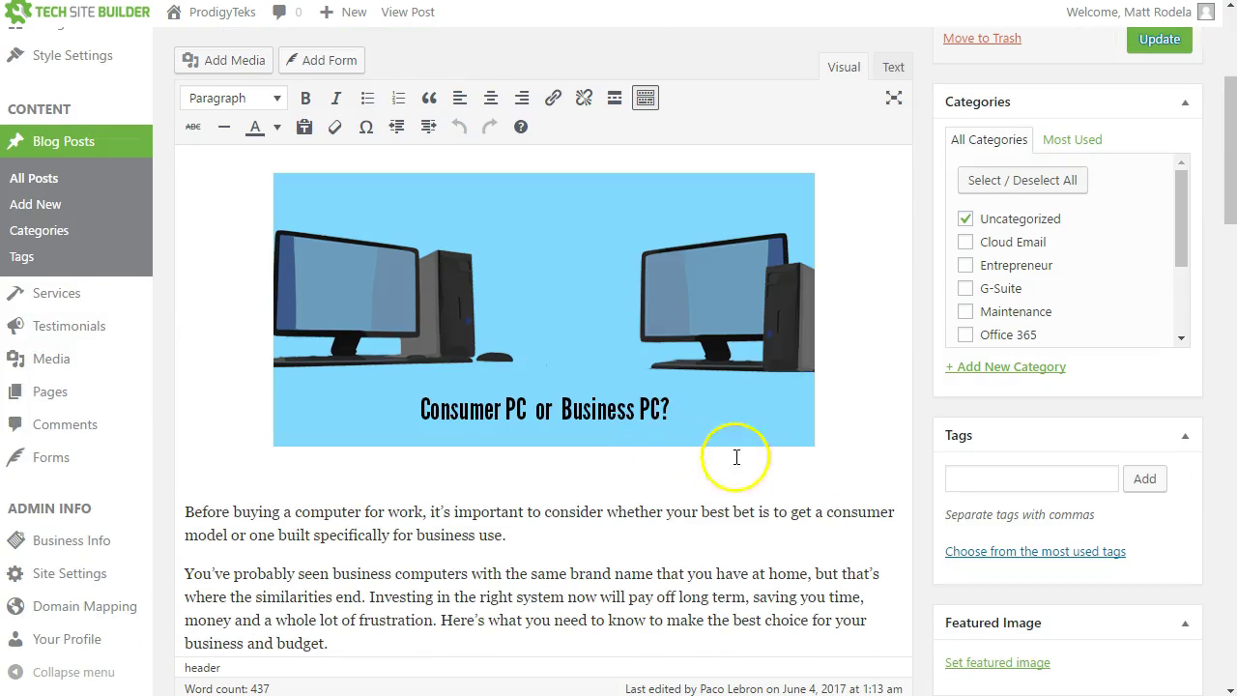
pyautogui.click(982, 667)
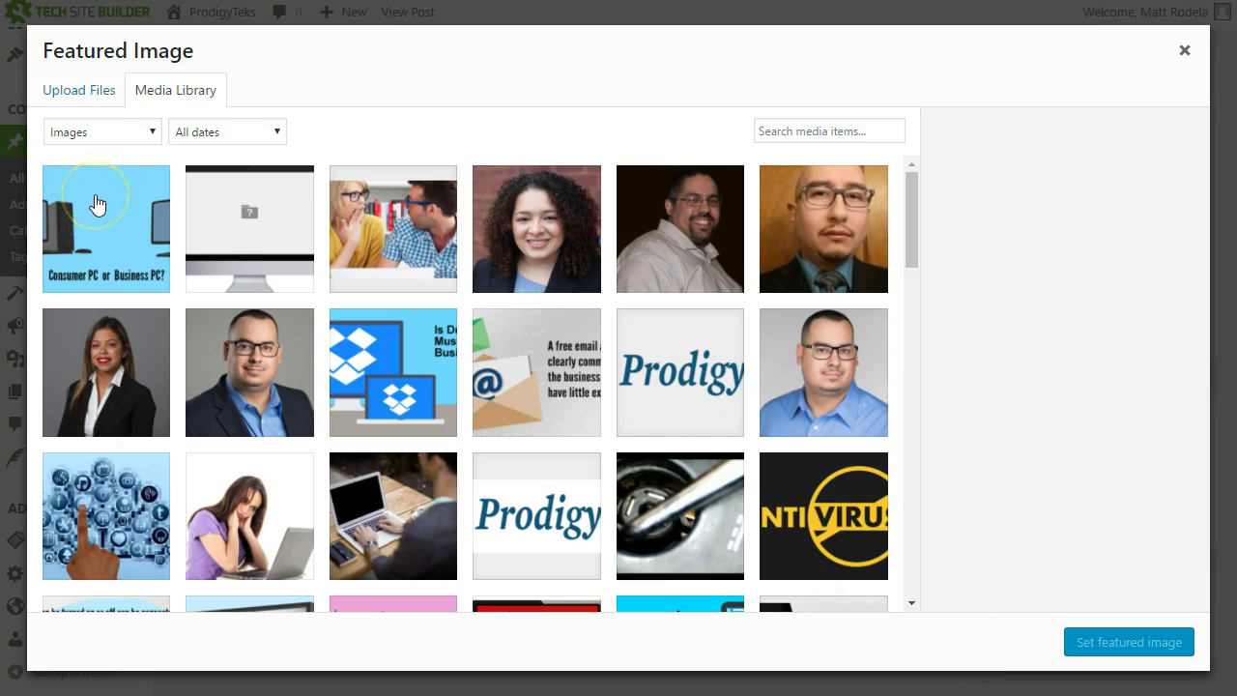
pyautogui.click(108, 270)
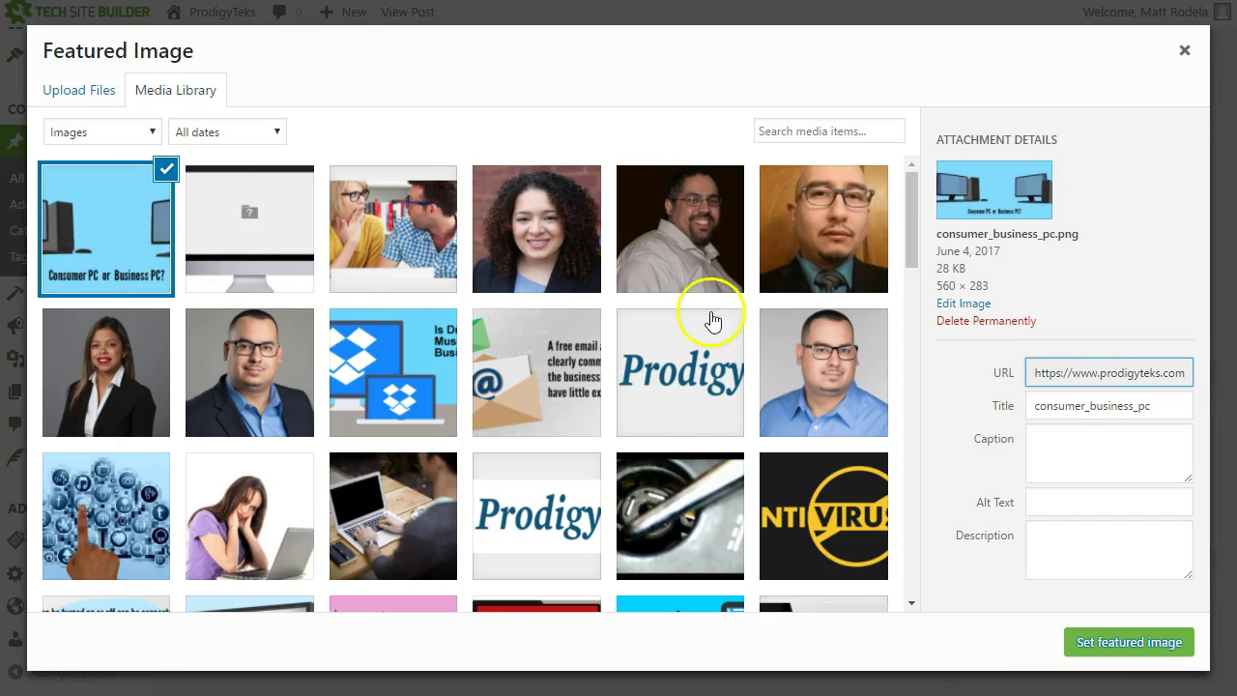
pyautogui.click(1122, 643)
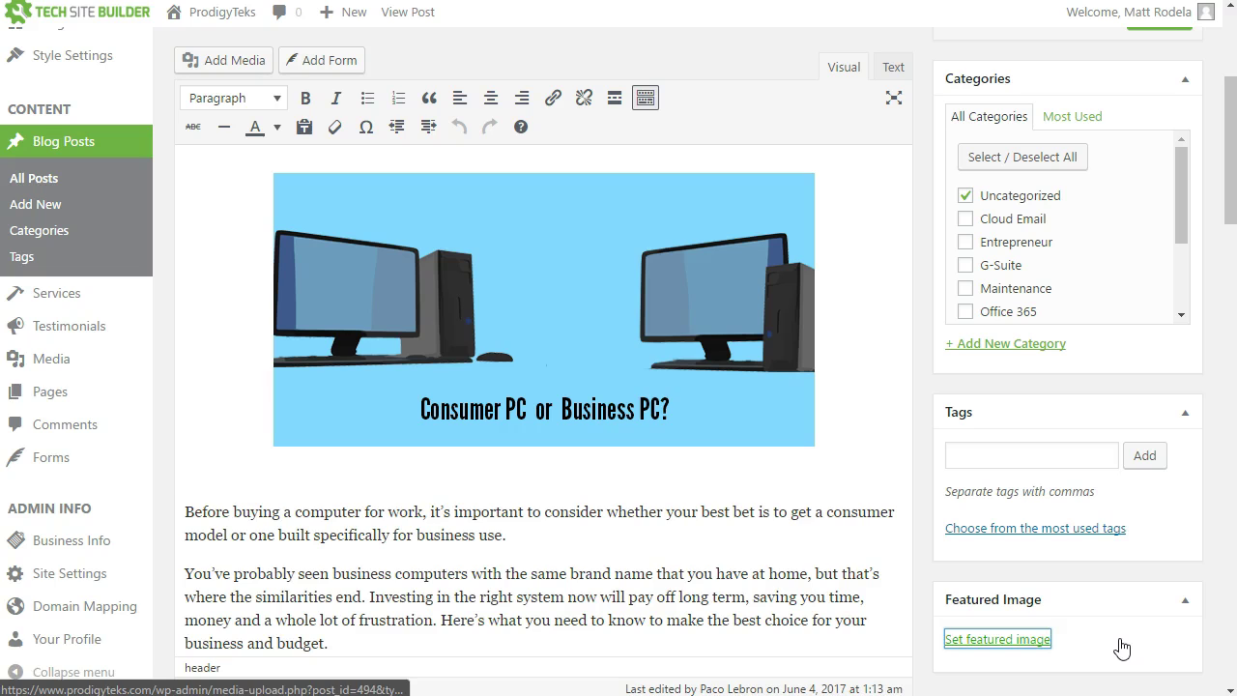
pyautogui.scroll(3, 901, 393)
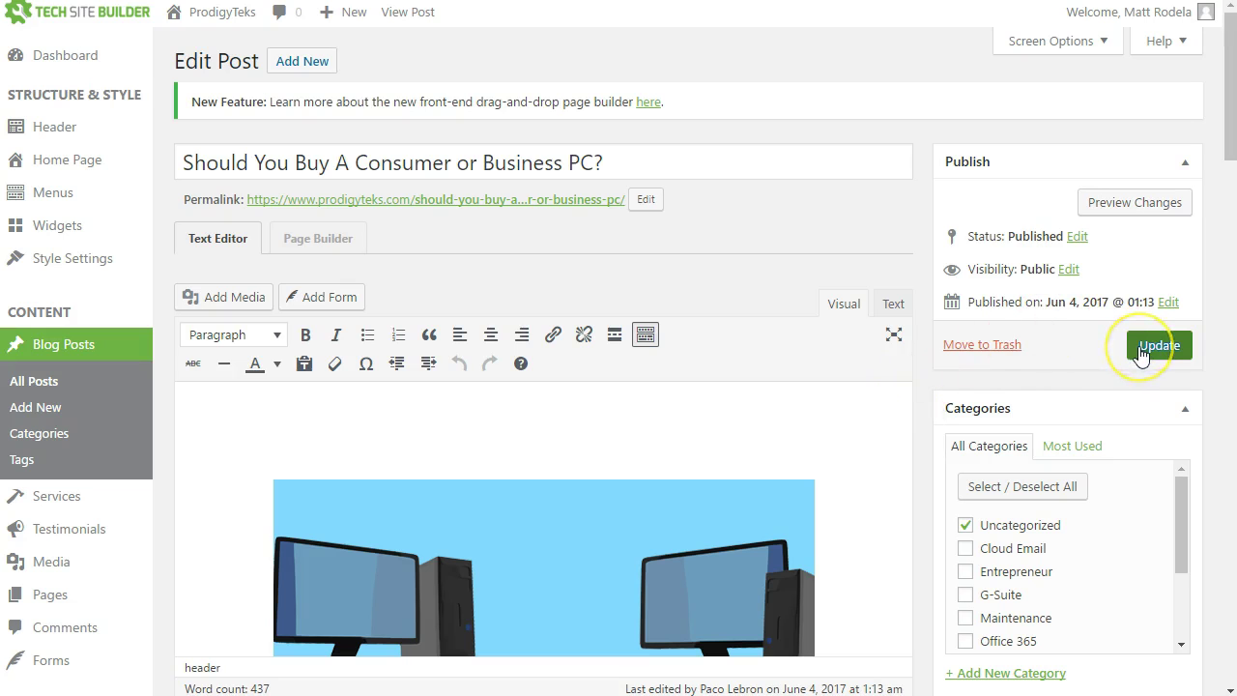
pyautogui.click(1141, 354)
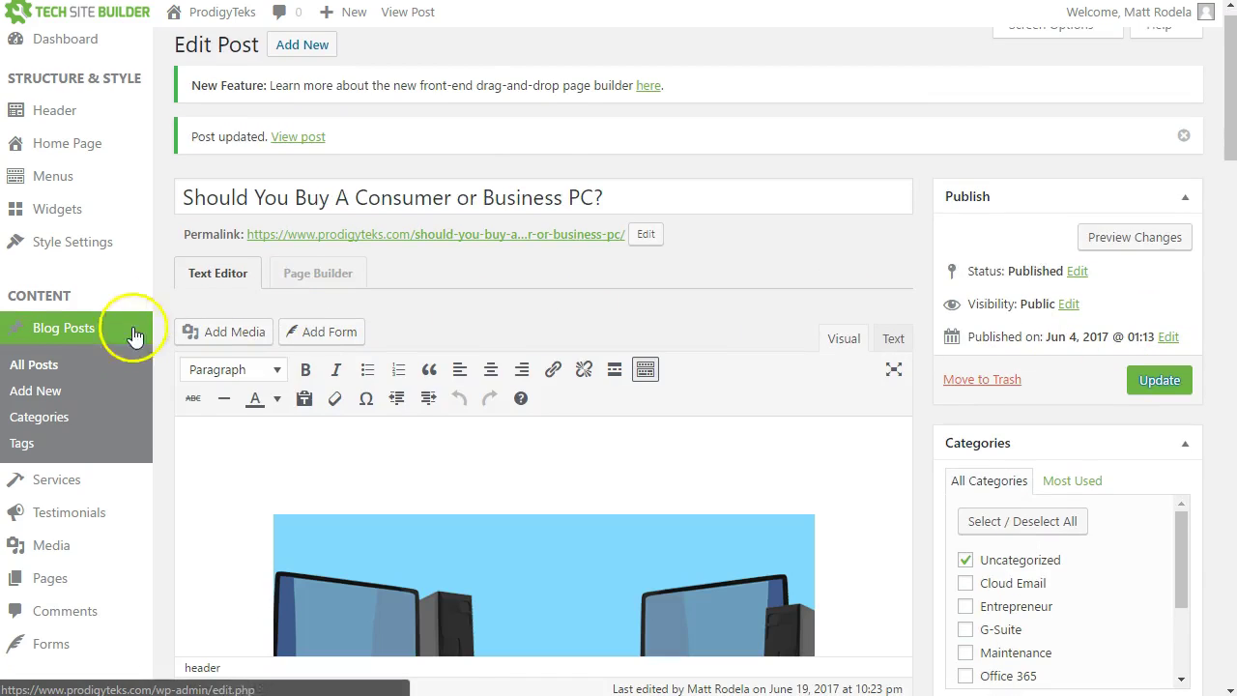
# - Find the New Blog draft among the site's pages and launch it in the Page Builder
pyautogui.click(80, 580)
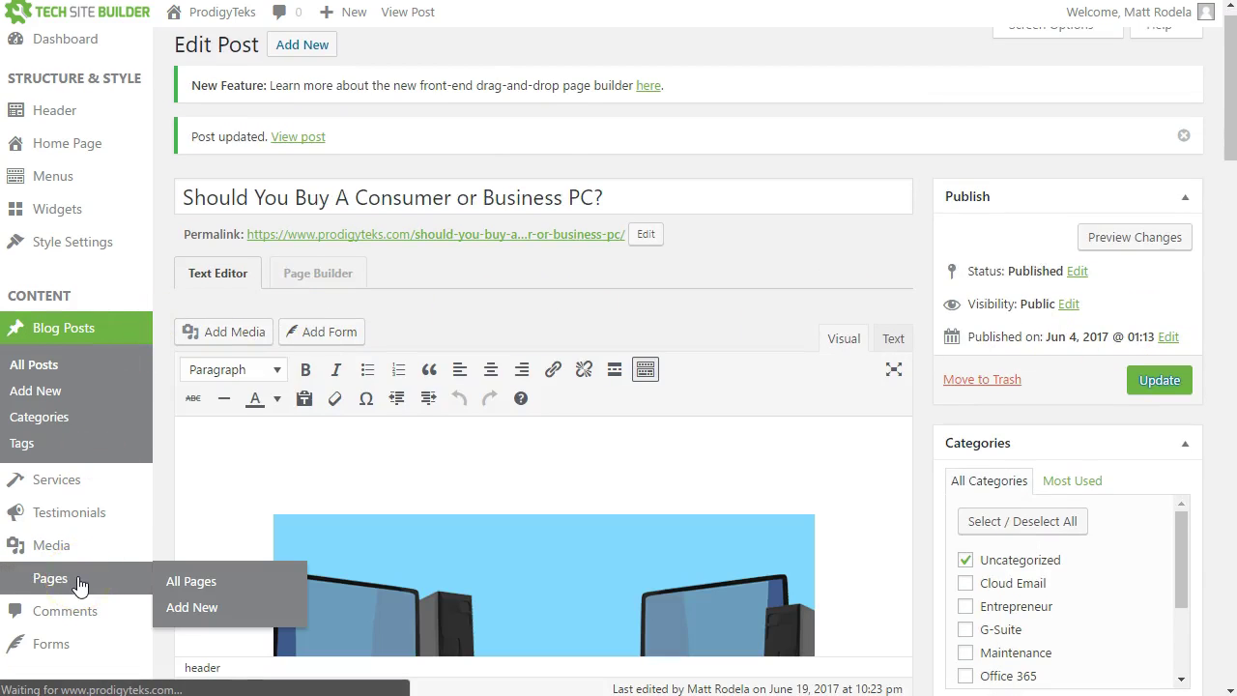
pyautogui.scroll(-2, 270, 456)
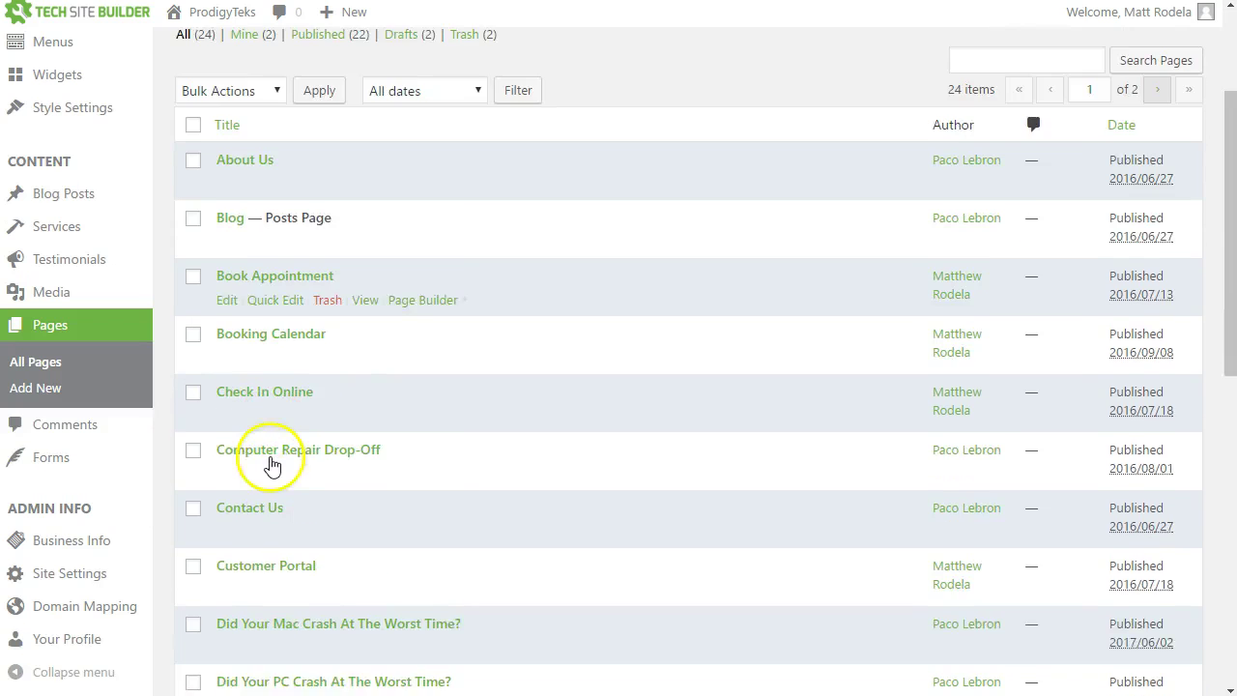
pyautogui.scroll(-7, 271, 466)
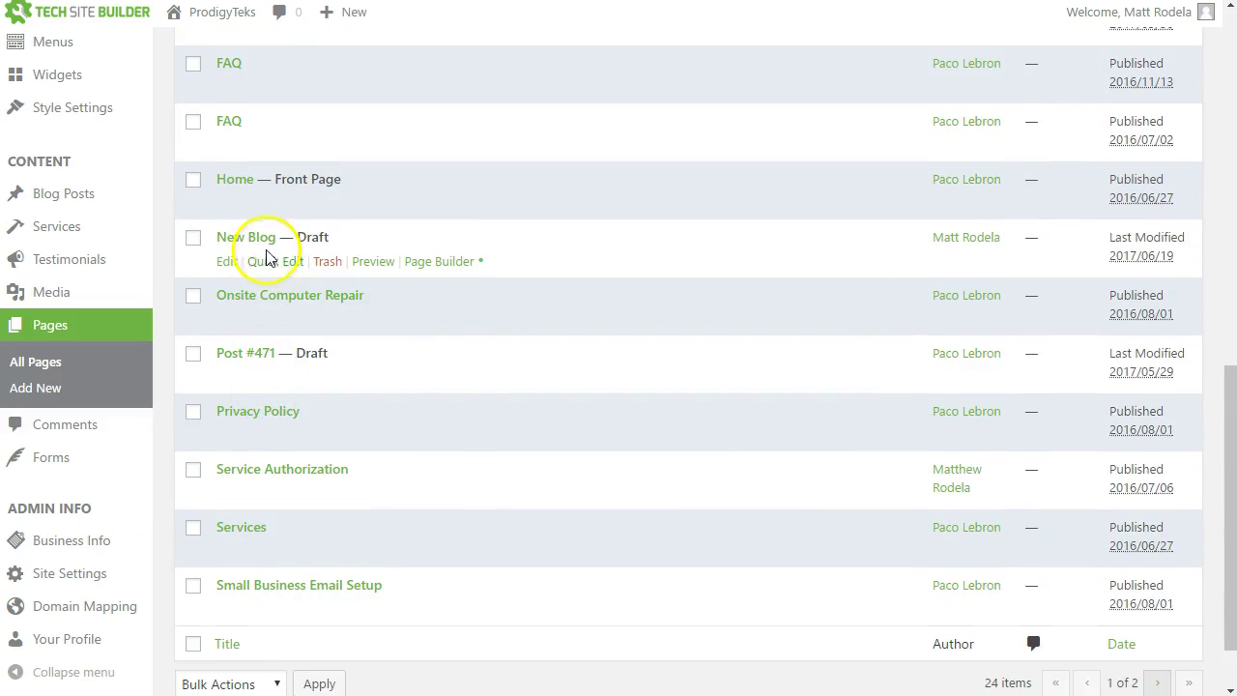
pyautogui.click(267, 238)
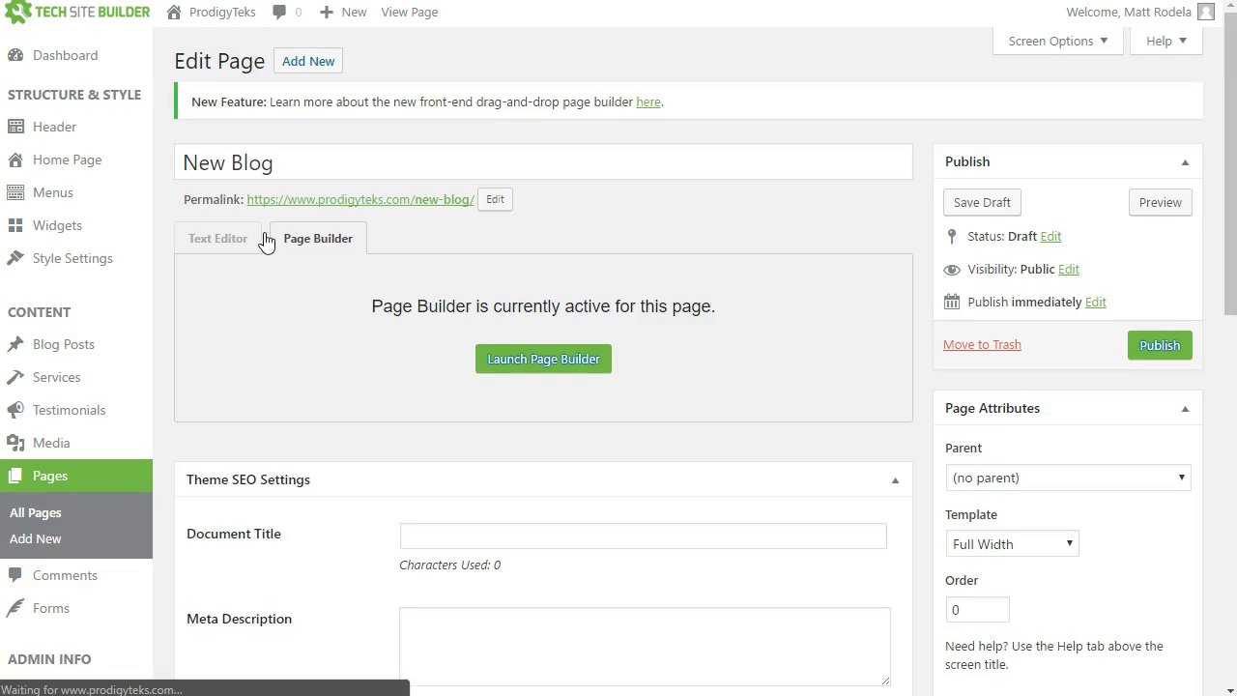
pyautogui.click(497, 372)
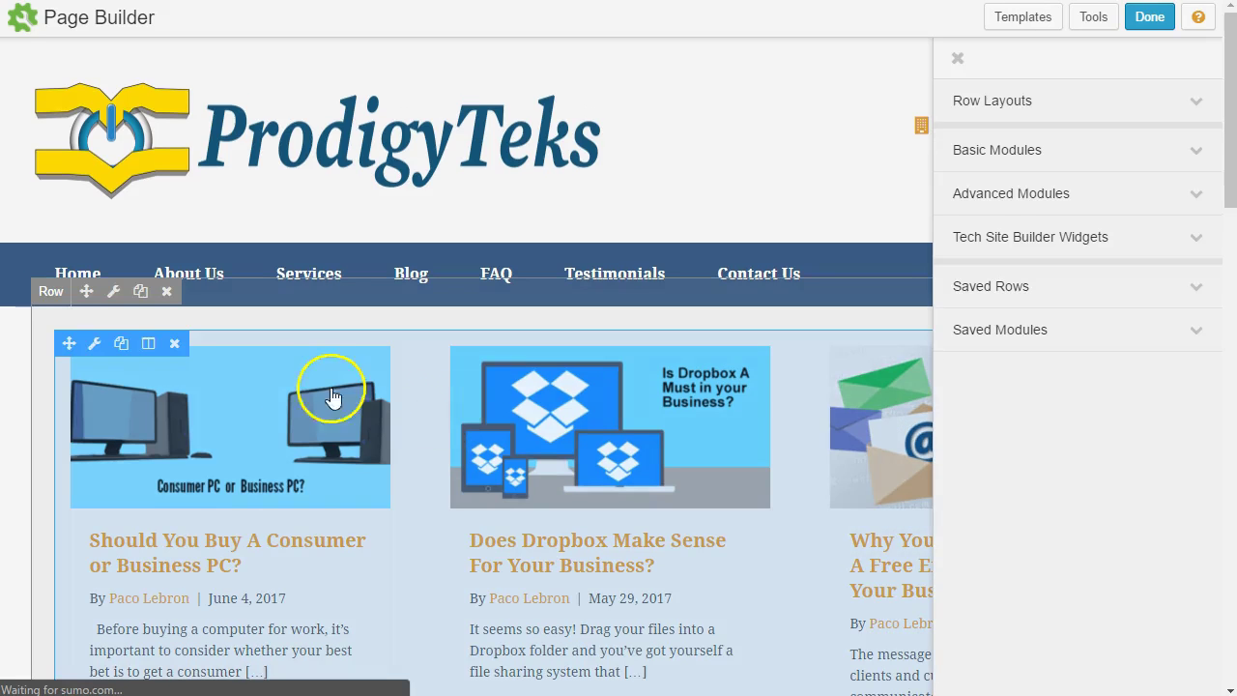
# - Open the Posts module's settings and move them off the first column of posts
pyautogui.scroll(-2, 274, 395)
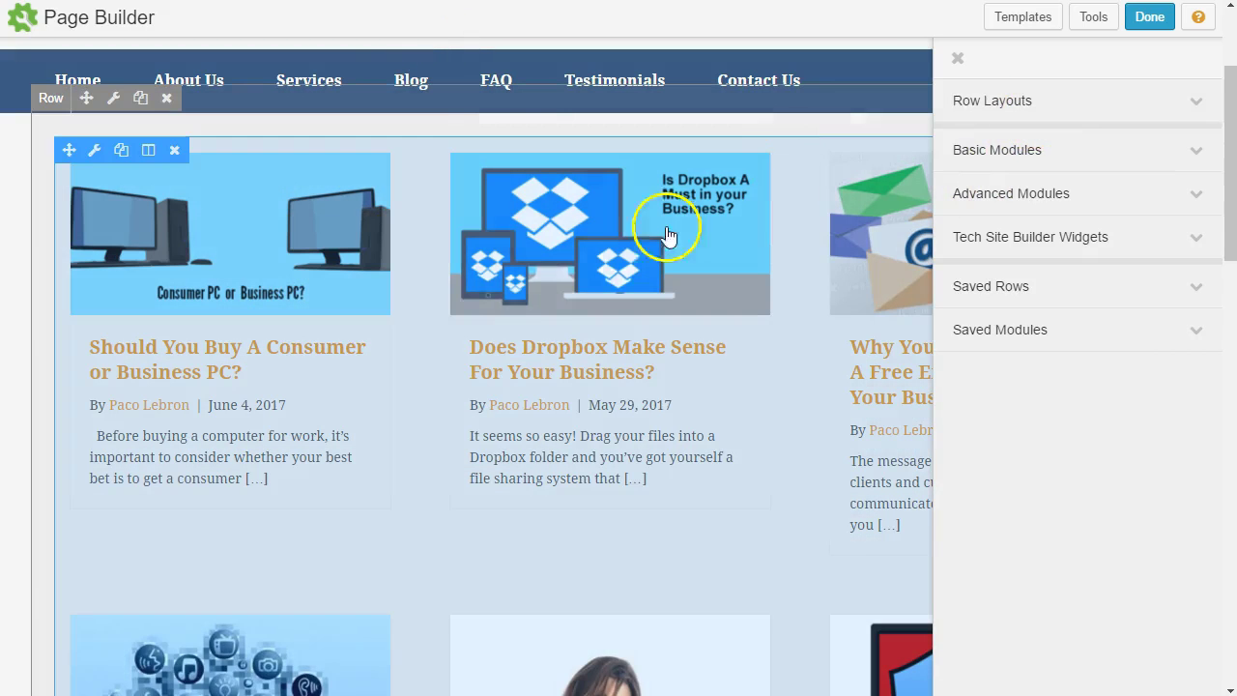
pyautogui.click(414, 234)
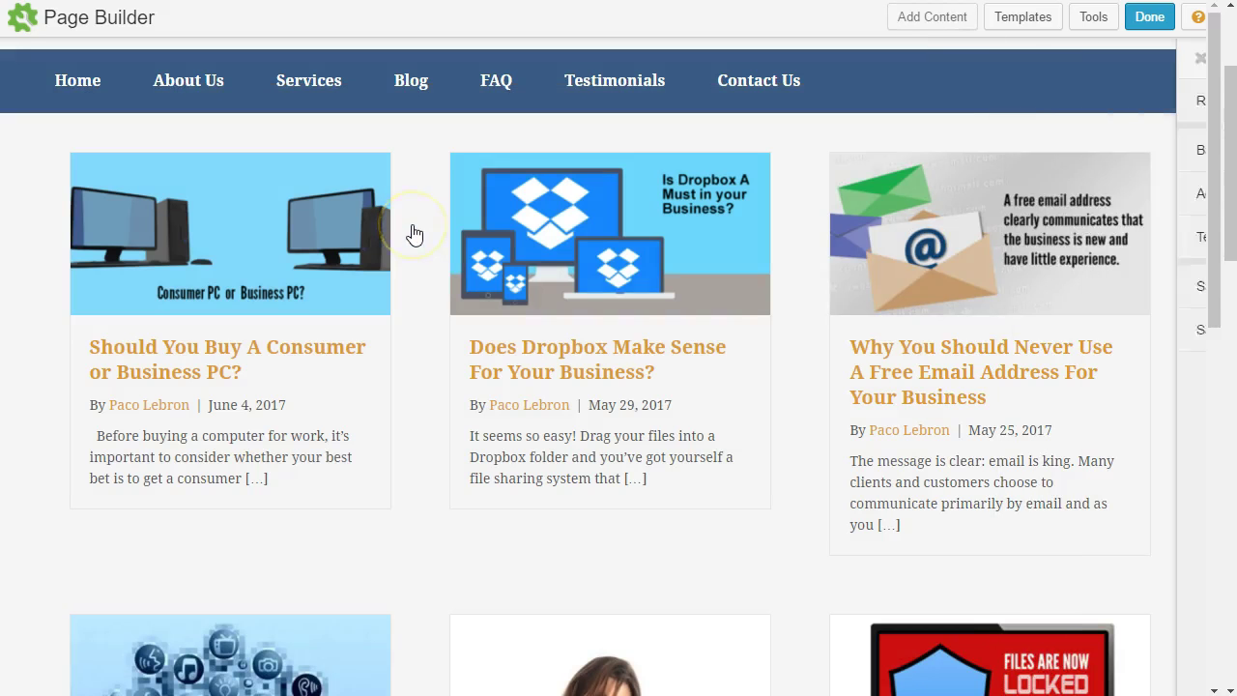
pyautogui.click(432, 350)
pyautogui.moveTo(556, 102); pyautogui.dragTo(875, 55)
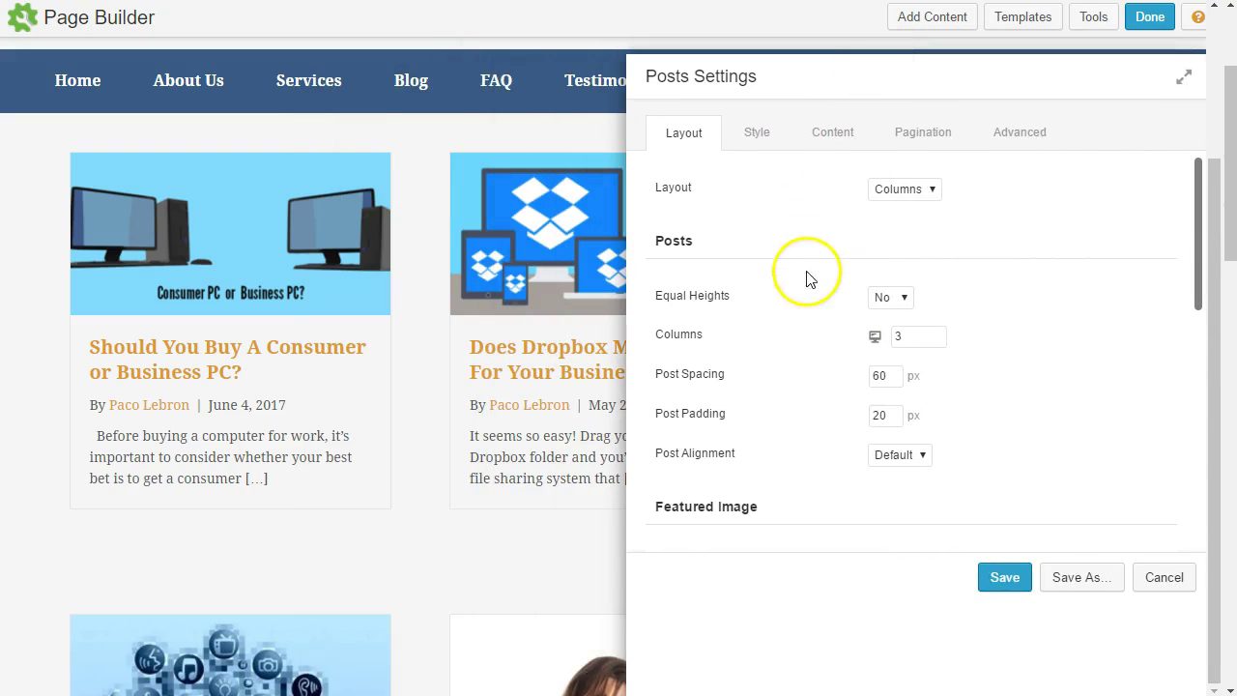
# - Examine the heights and alignment of the post boxes down the page, moving the Posts settings out of the way
pyautogui.scroll(-2, 442, 500)
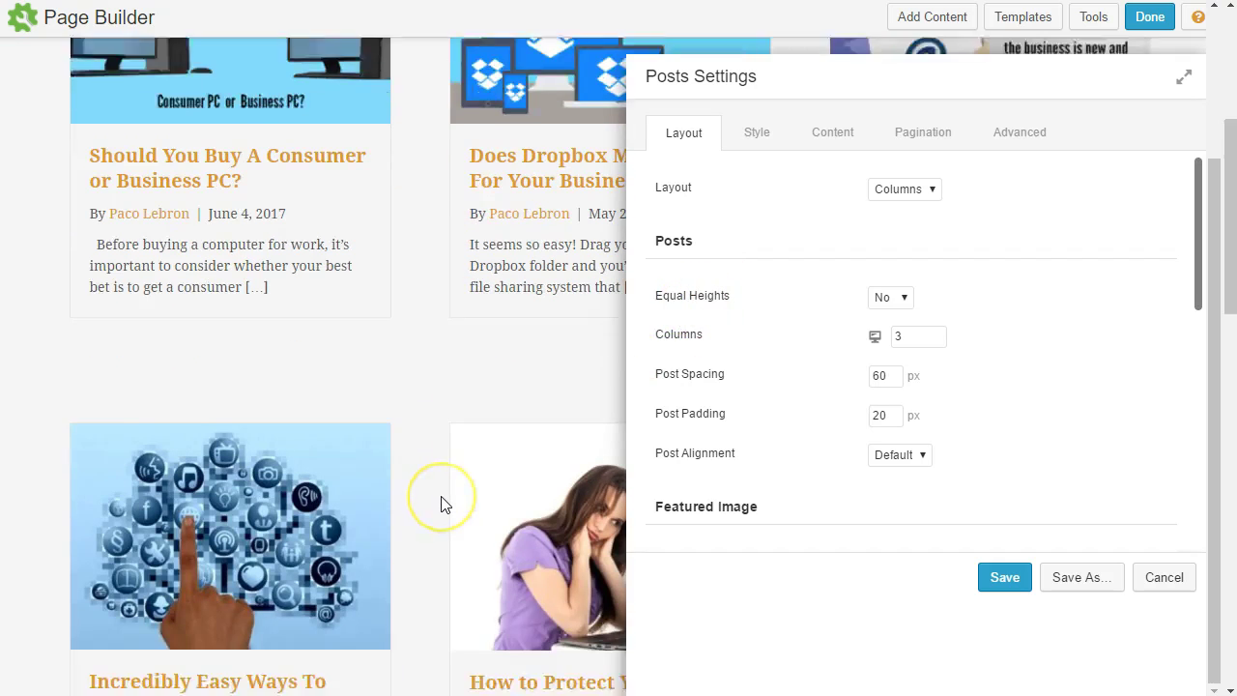
pyautogui.scroll(-7, 442, 500)
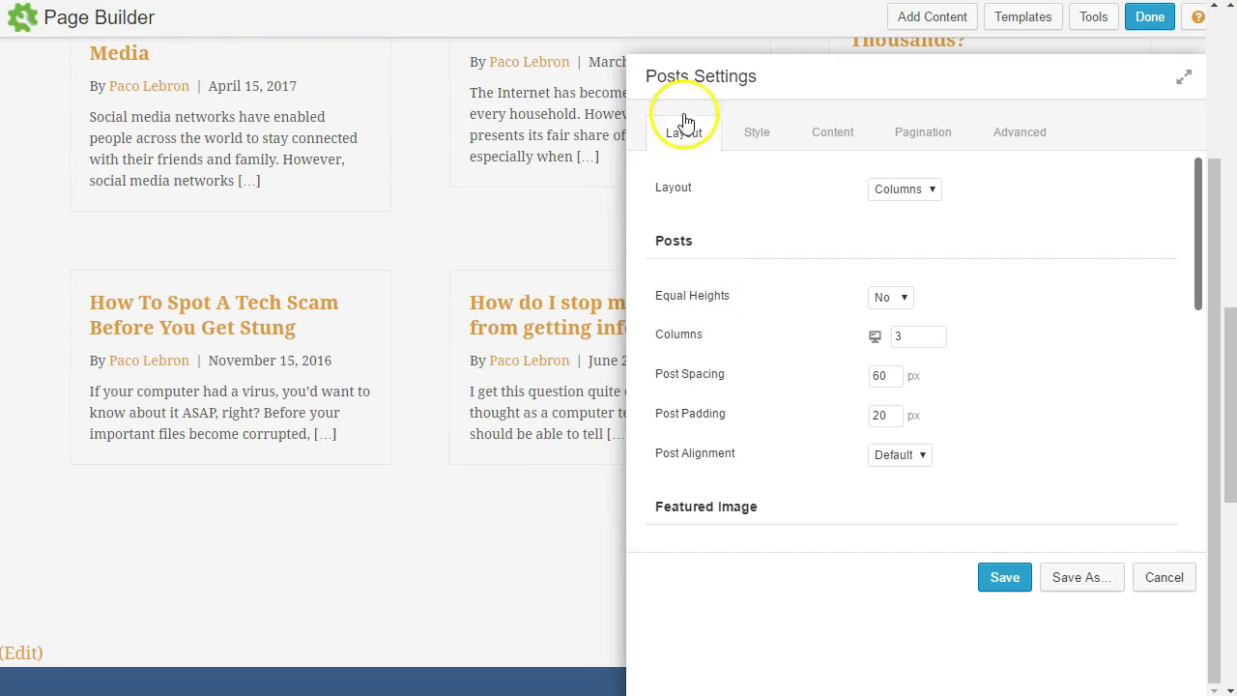
pyautogui.moveTo(699, 81); pyautogui.dragTo(798, 88)
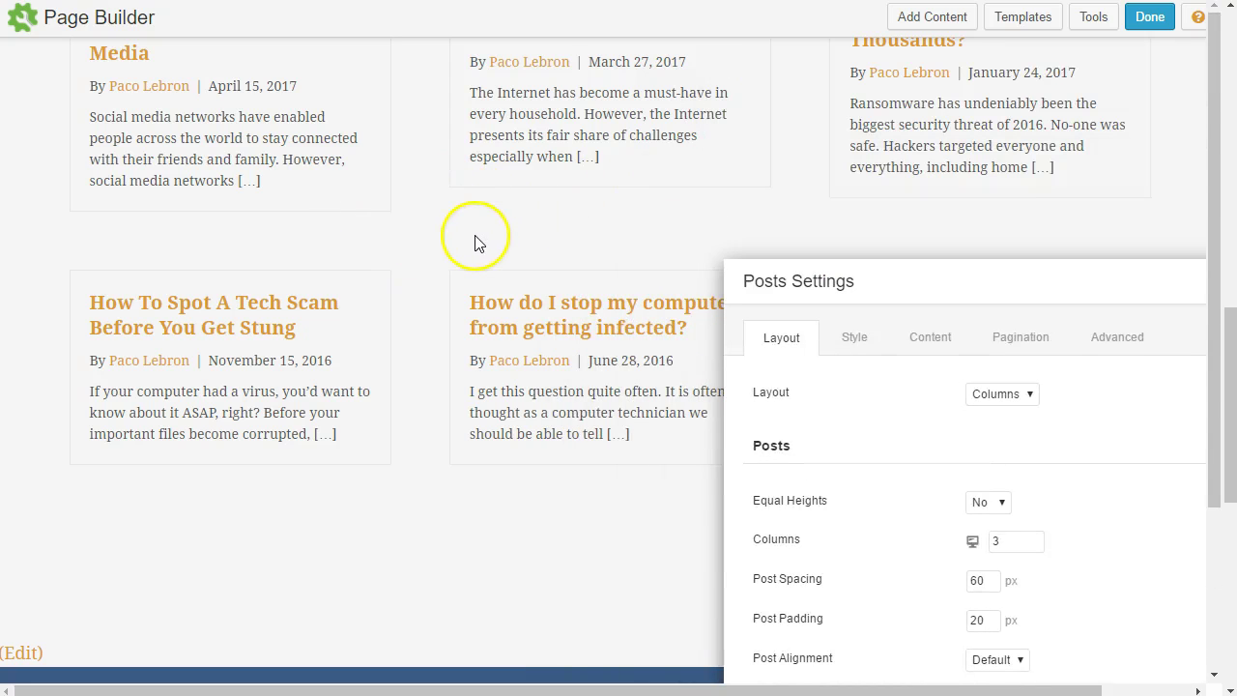
pyautogui.scroll(4, 479, 243)
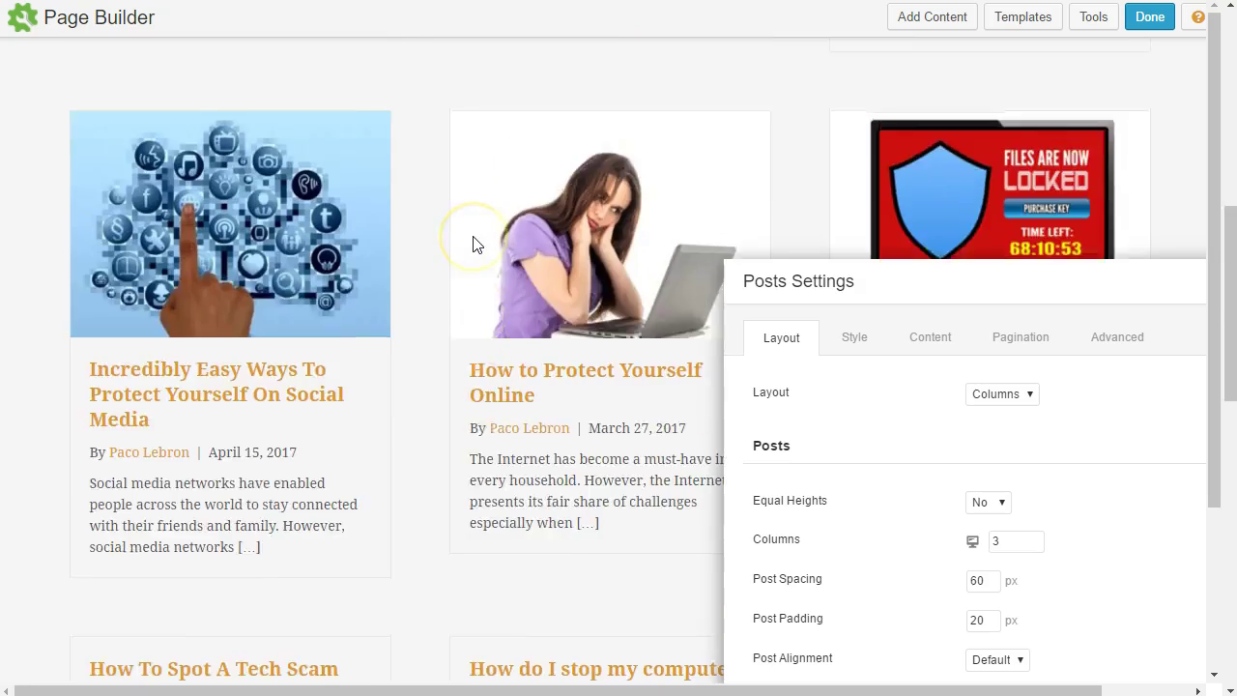
pyautogui.scroll(3, 472, 244)
pyautogui.moveTo(750, 275); pyautogui.dragTo(782, 415)
pyautogui.scroll(1, 503, 321)
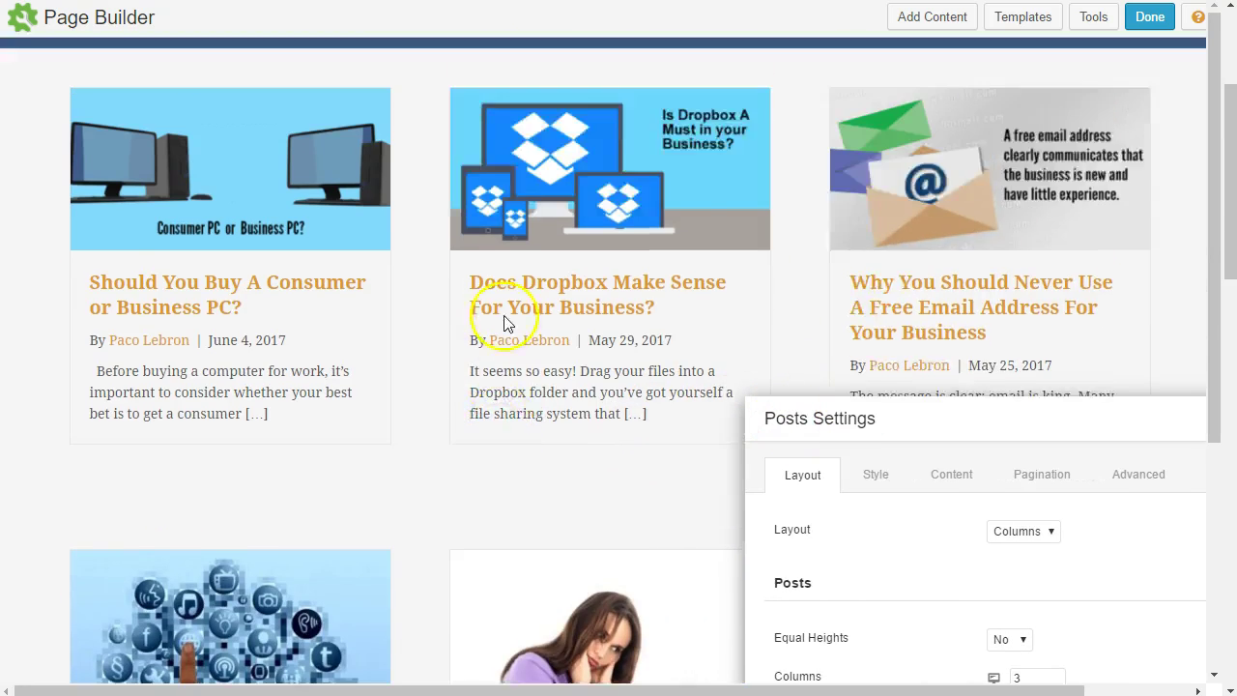
pyautogui.scroll(1, 505, 324)
pyautogui.moveTo(891, 417); pyautogui.dragTo(828, 97)
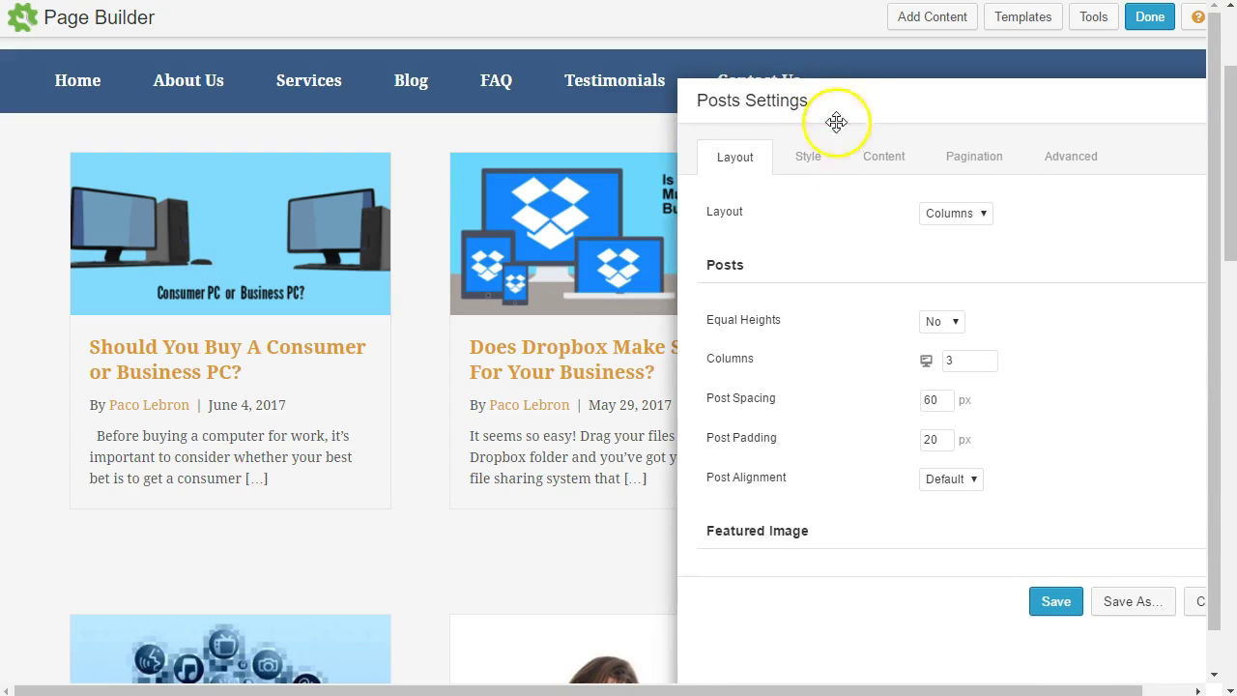
# - Try equal heights for the post boxes, and return the Equal Heights option to No
pyautogui.click(934, 323)
pyautogui.click(931, 341)
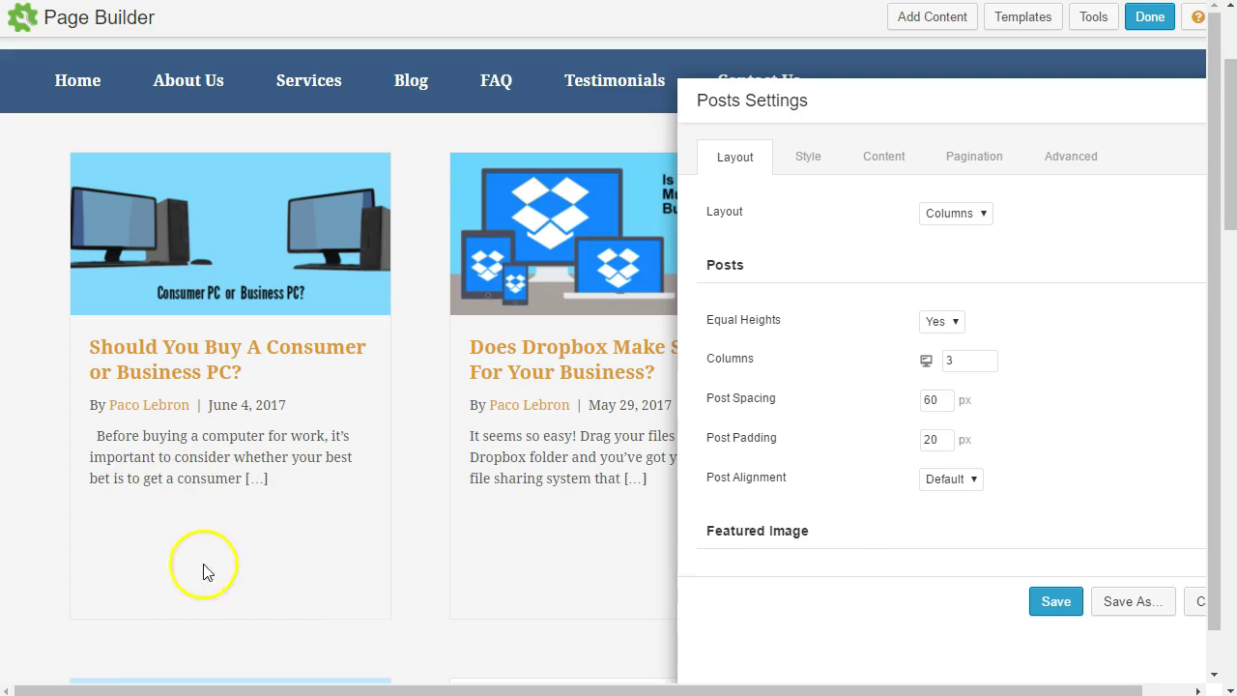
pyautogui.click(942, 324)
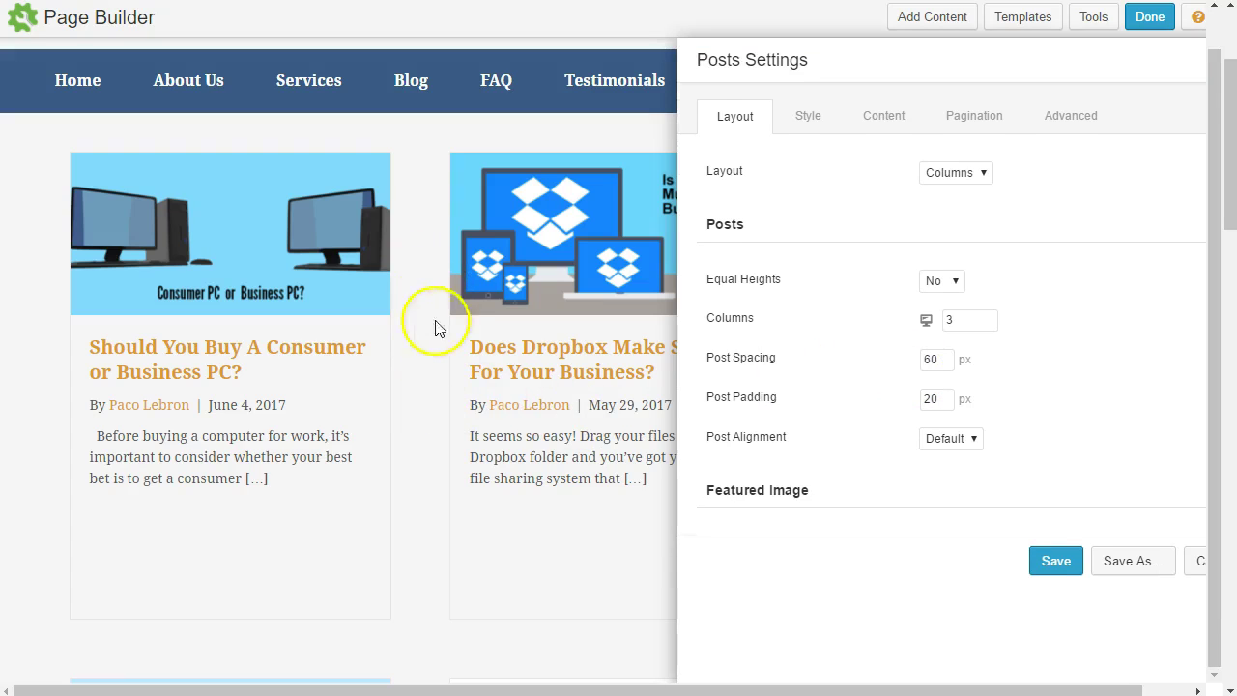
# - Set the post spacing to 20 px and check the tighter gaps between posts down the page
pyautogui.moveTo(941, 355); pyautogui.dragTo(903, 357)
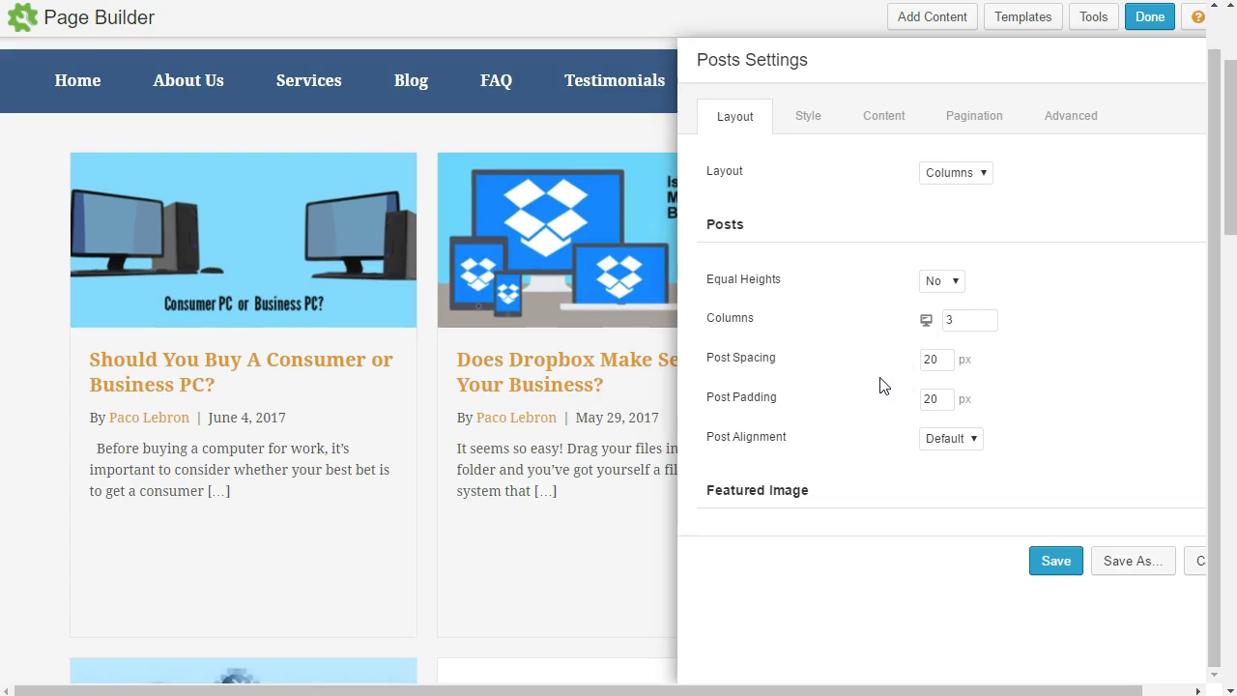
pyautogui.scroll(-5, 469, 413)
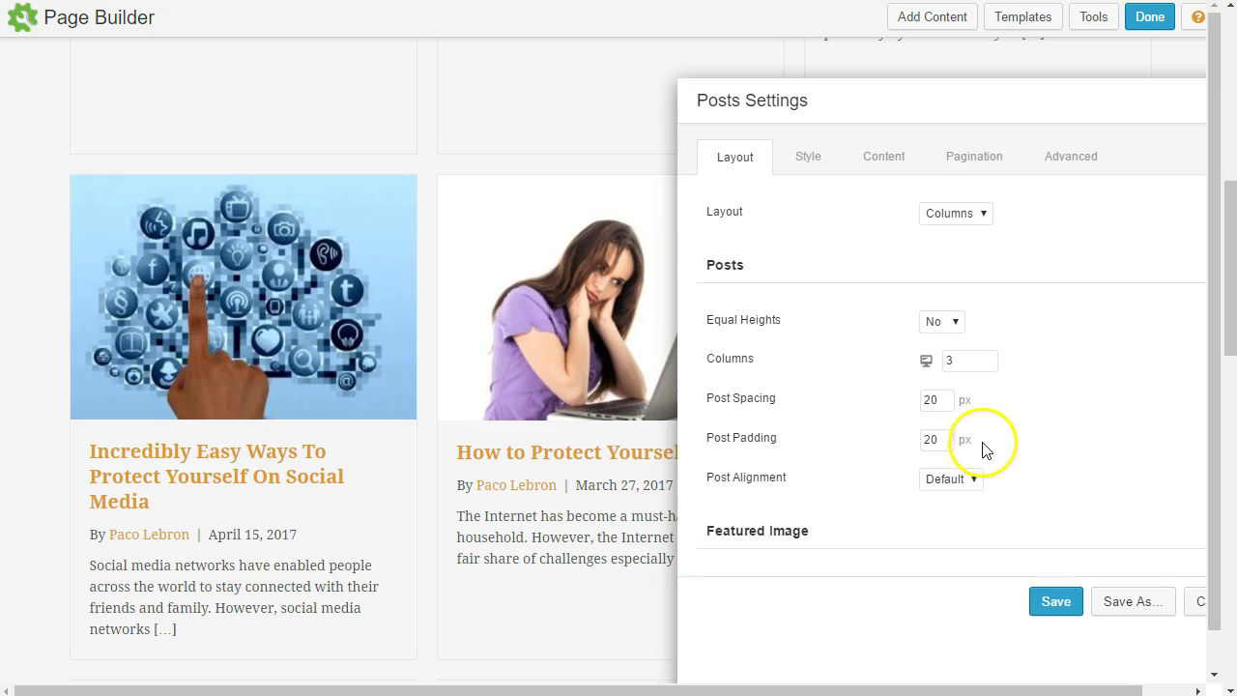
# - Review the post alignment choices and the featured image display option in the Posts layout settings
pyautogui.scroll(-2, 1044, 461)
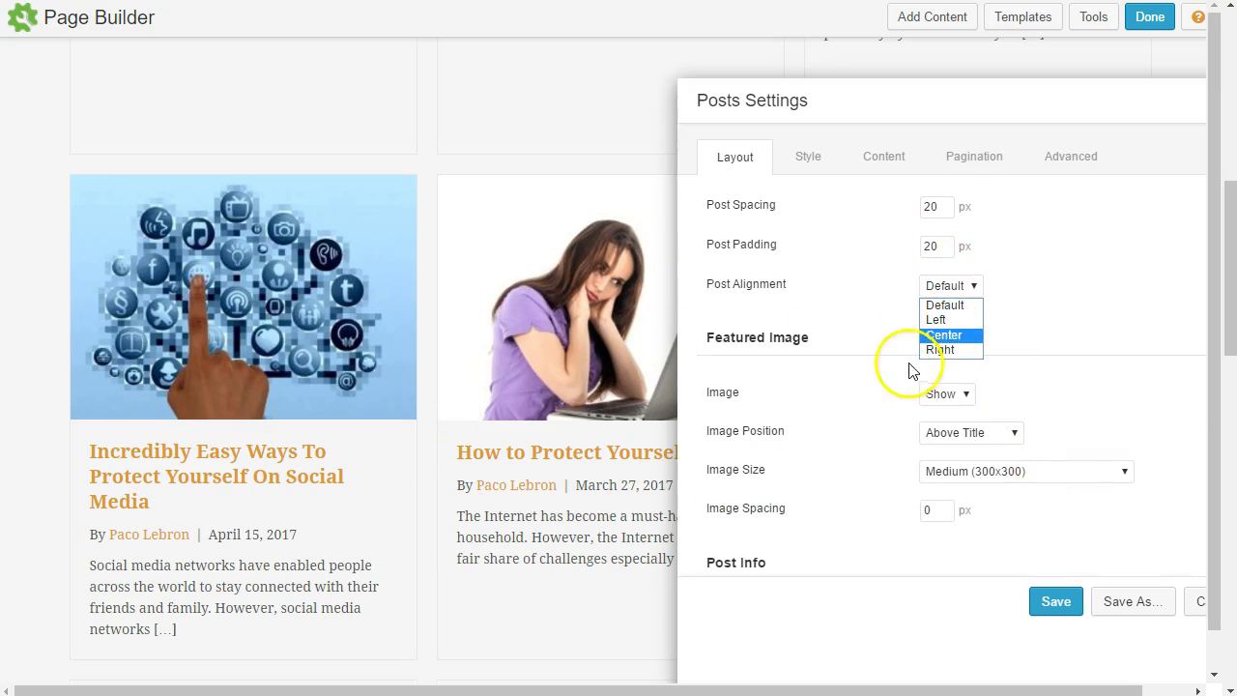
pyautogui.click(1156, 298)
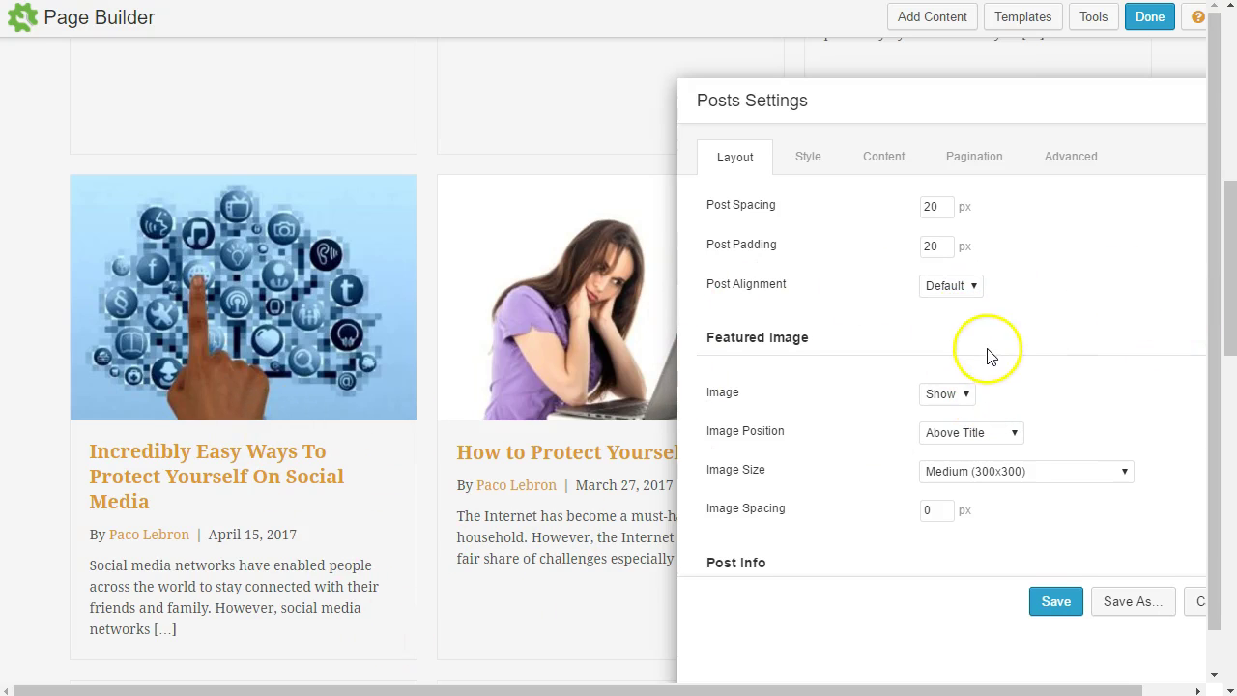
pyautogui.scroll(-2, 818, 372)
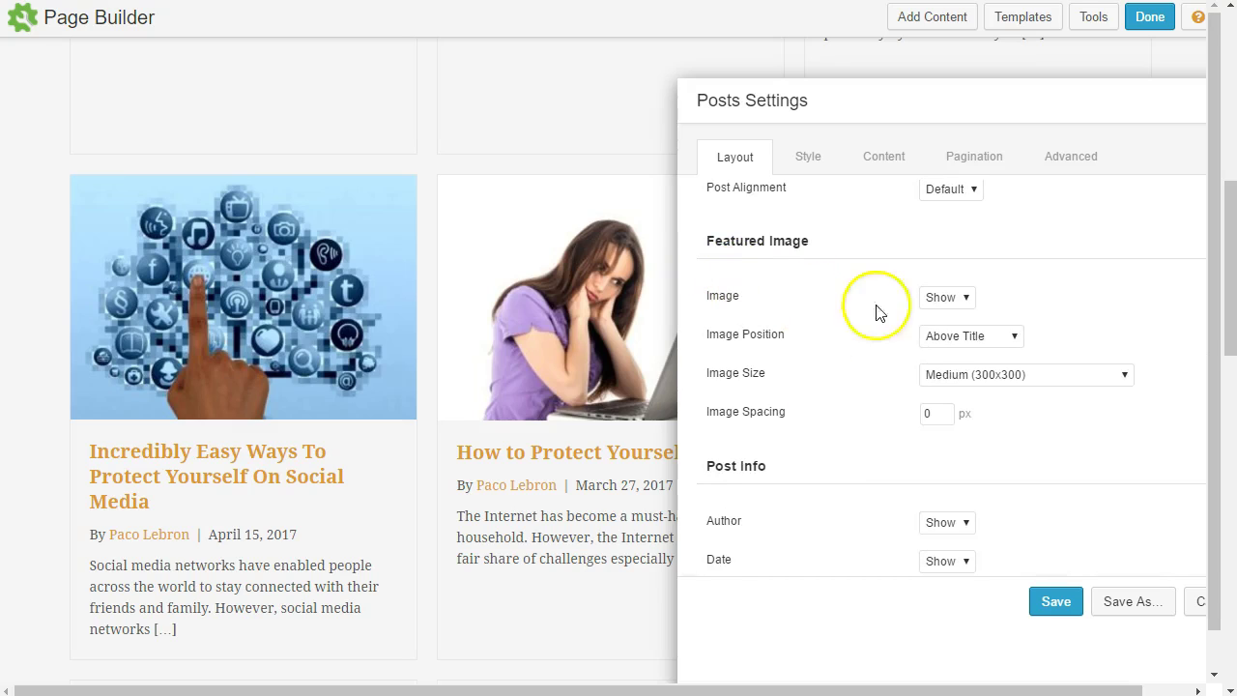
pyautogui.click(967, 300)
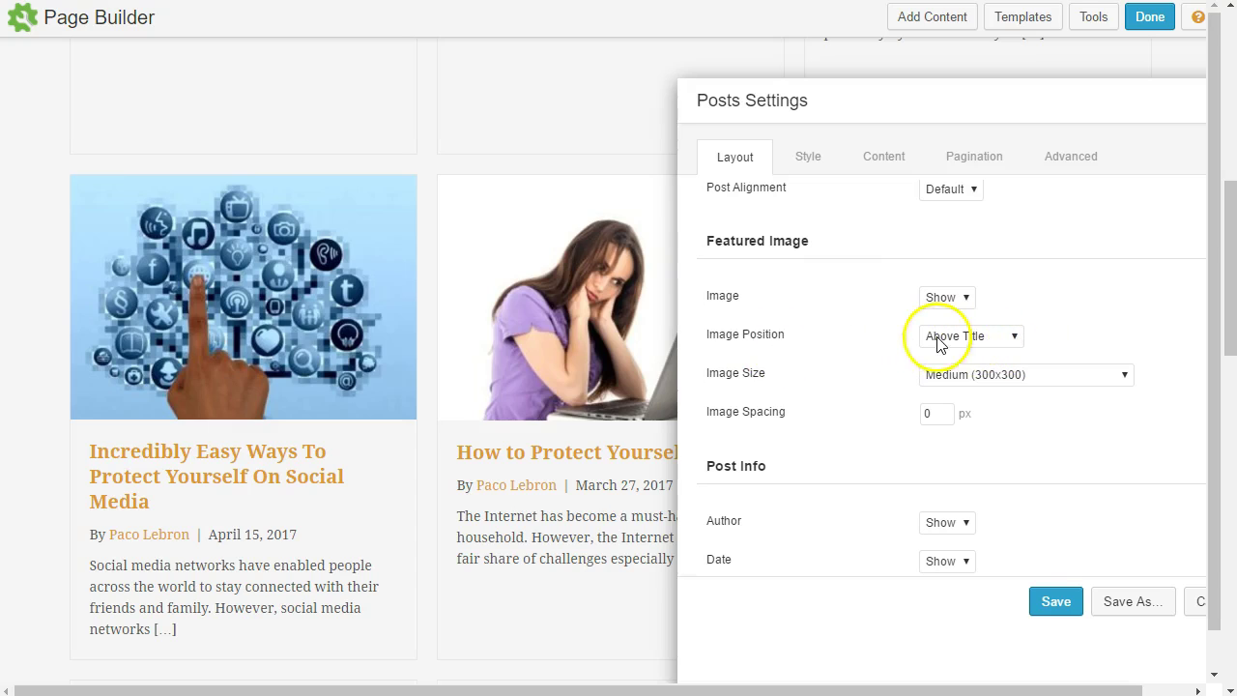
# - Try the featured images in the Above Content position, and return the Image Position to Above Title
pyautogui.click(944, 338)
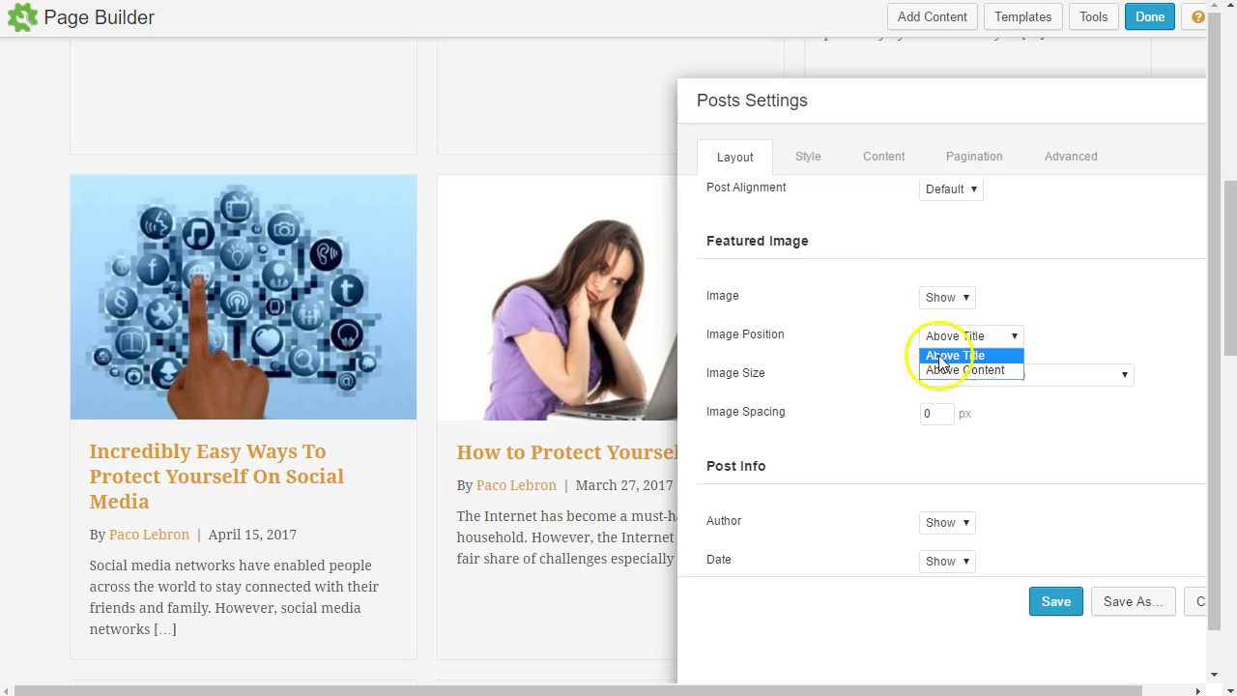
pyautogui.click(942, 370)
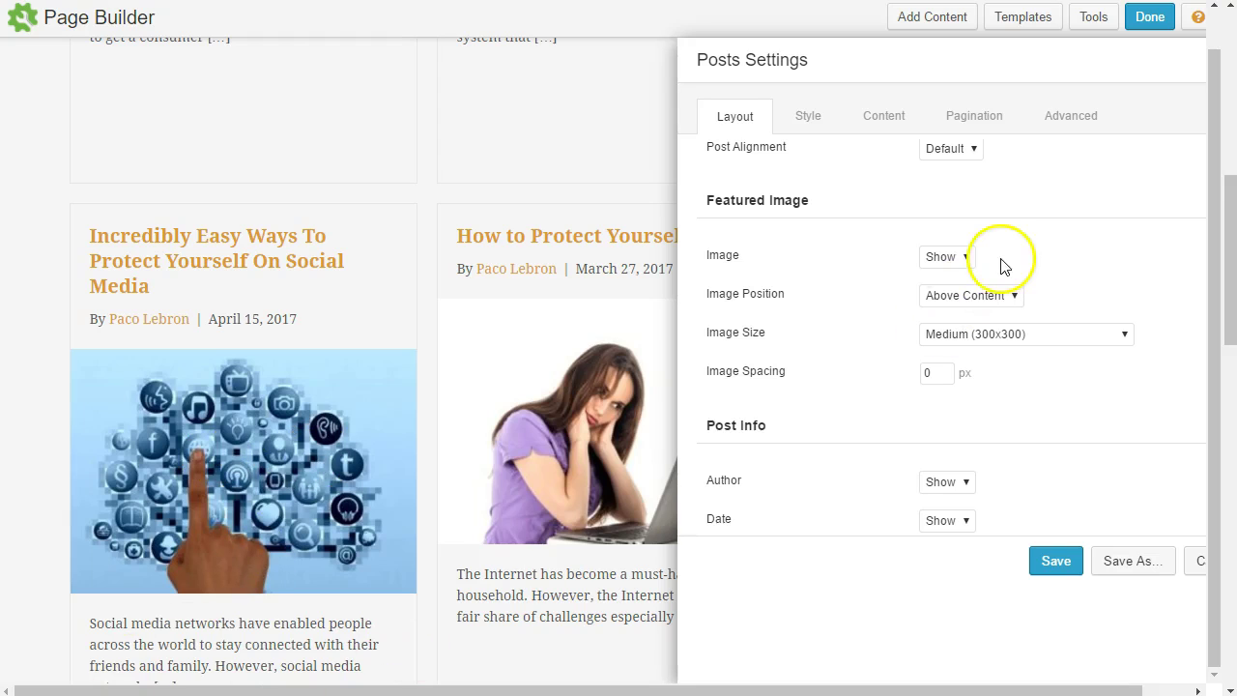
pyautogui.click(962, 299)
pyautogui.click(962, 313)
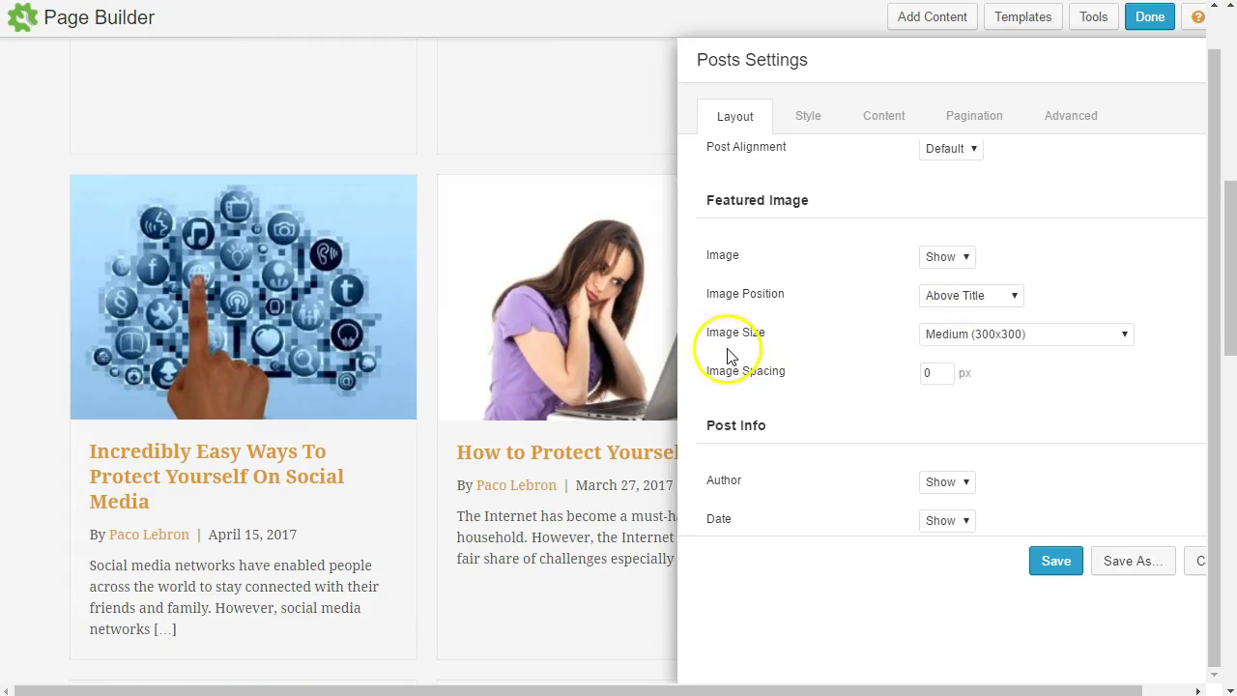
# - Review the available featured image sizes and the Post Info settings for author, date, comments and separator
pyautogui.click(947, 336)
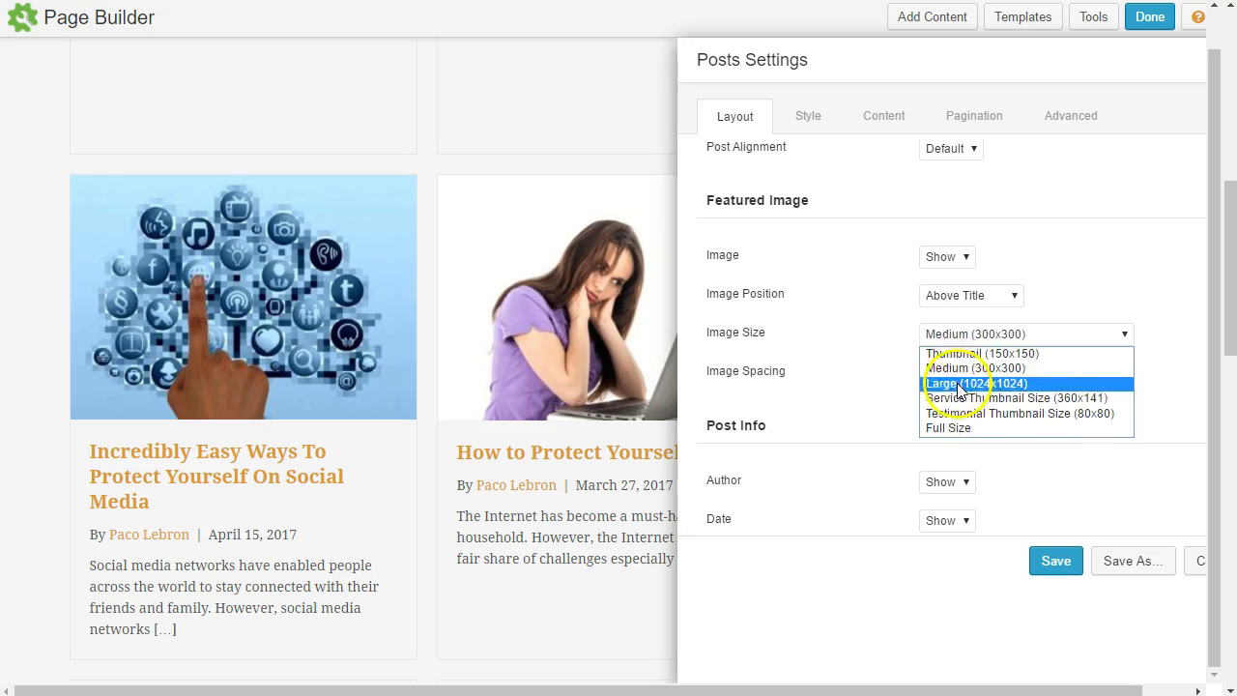
pyautogui.click(1001, 336)
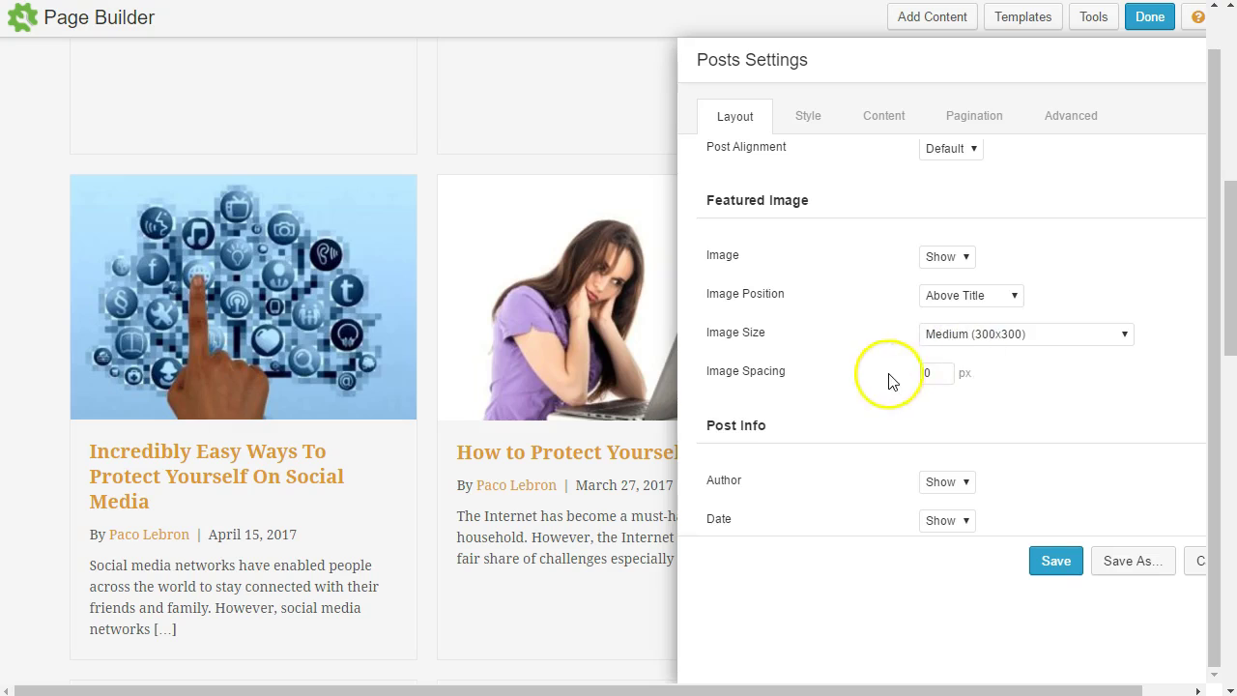
pyautogui.scroll(-2, 878, 378)
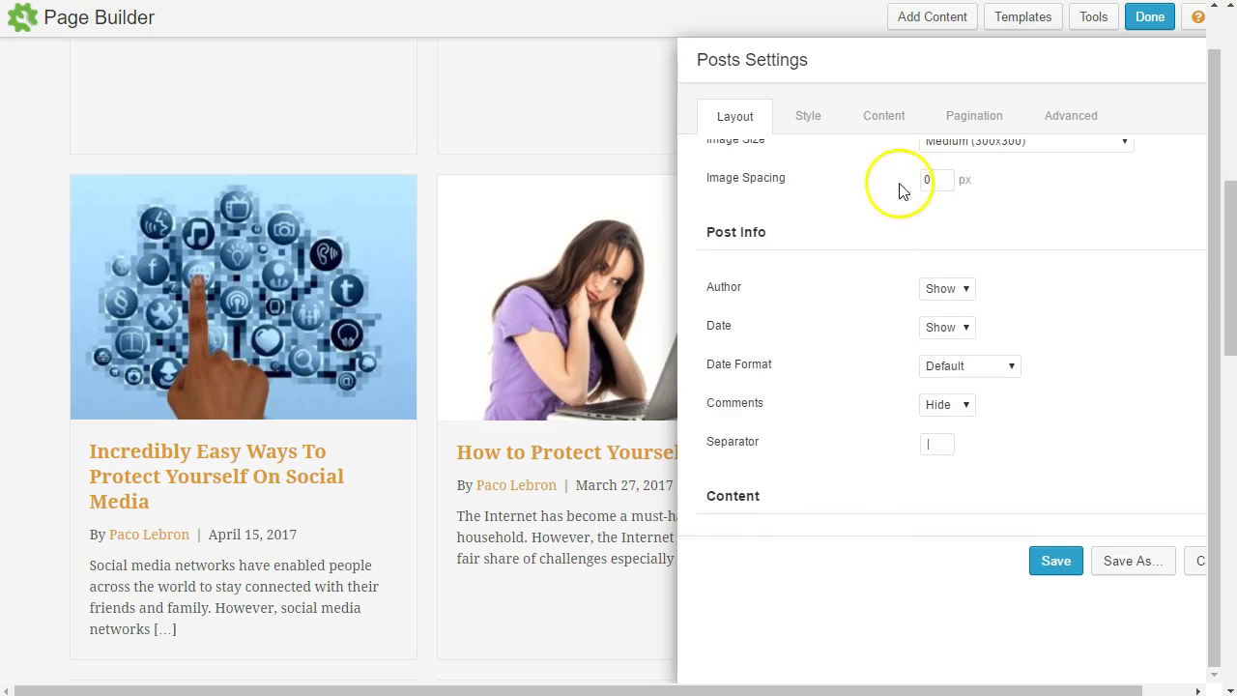
pyautogui.scroll(-1, 880, 249)
pyautogui.scroll(1, 826, 258)
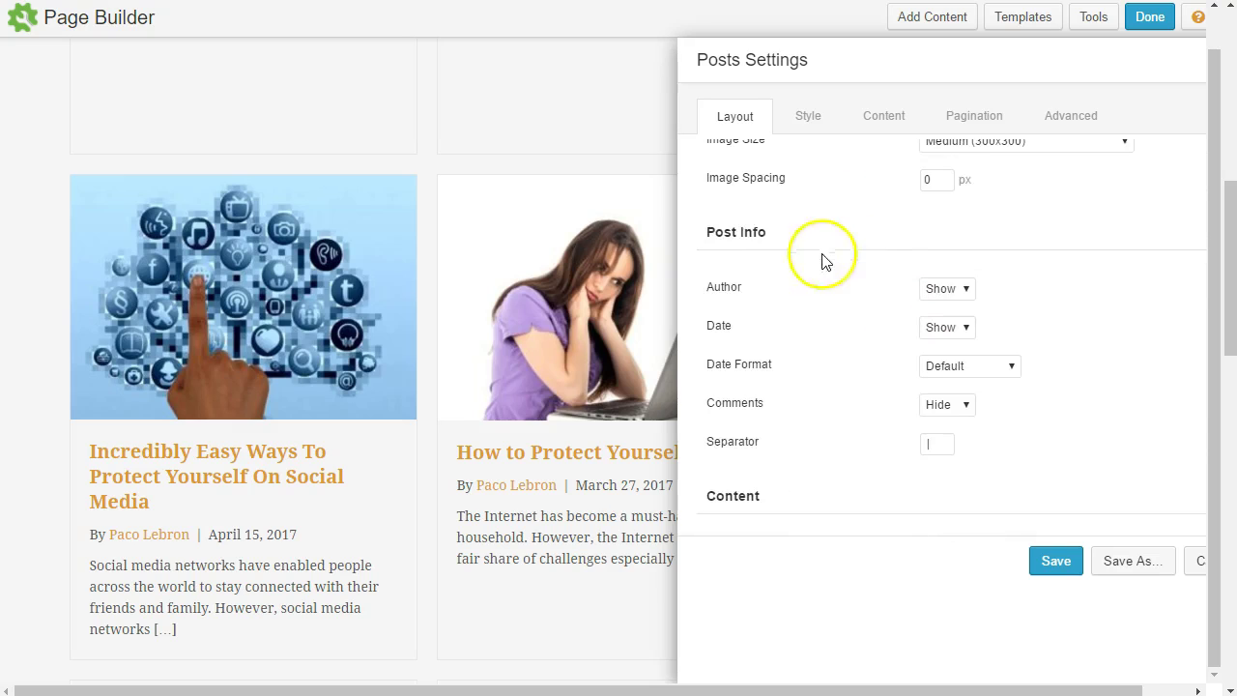
pyautogui.scroll(-1, 760, 269)
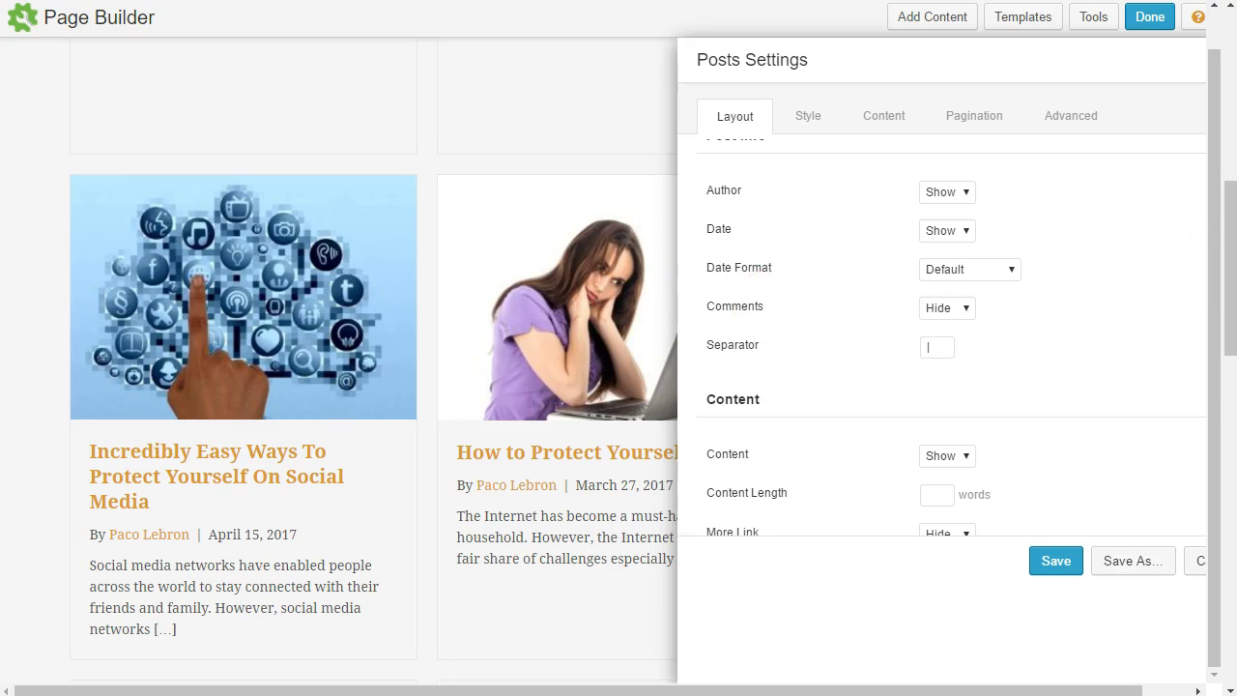
# - Show the More Link below each post's excerpt and select its link text
pyautogui.scroll(-2, 898, 448)
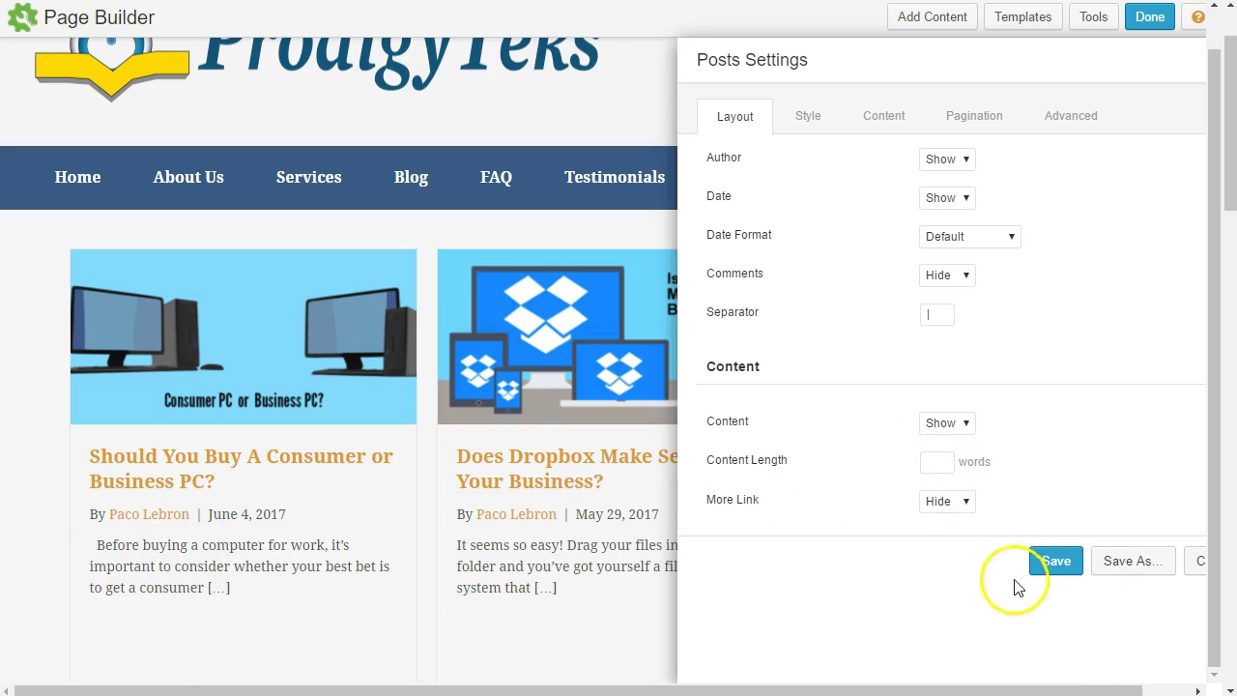
pyautogui.click(952, 502)
pyautogui.click(962, 520)
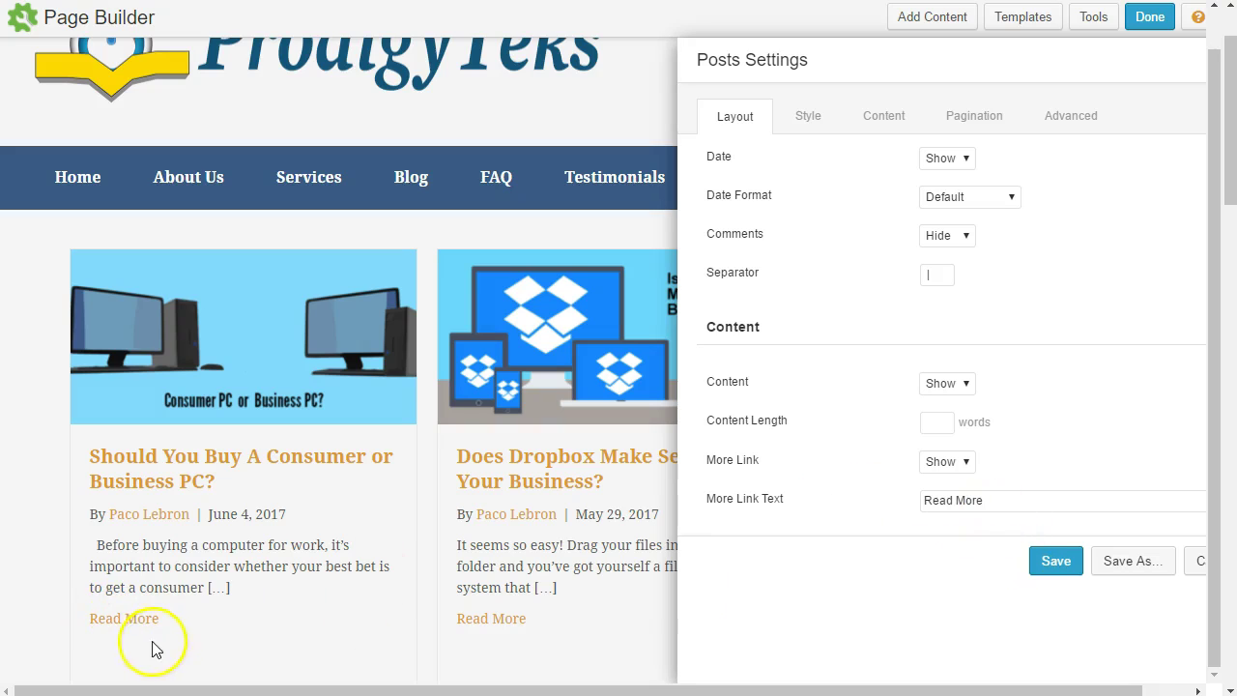
pyautogui.moveTo(1010, 500); pyautogui.dragTo(913, 503)
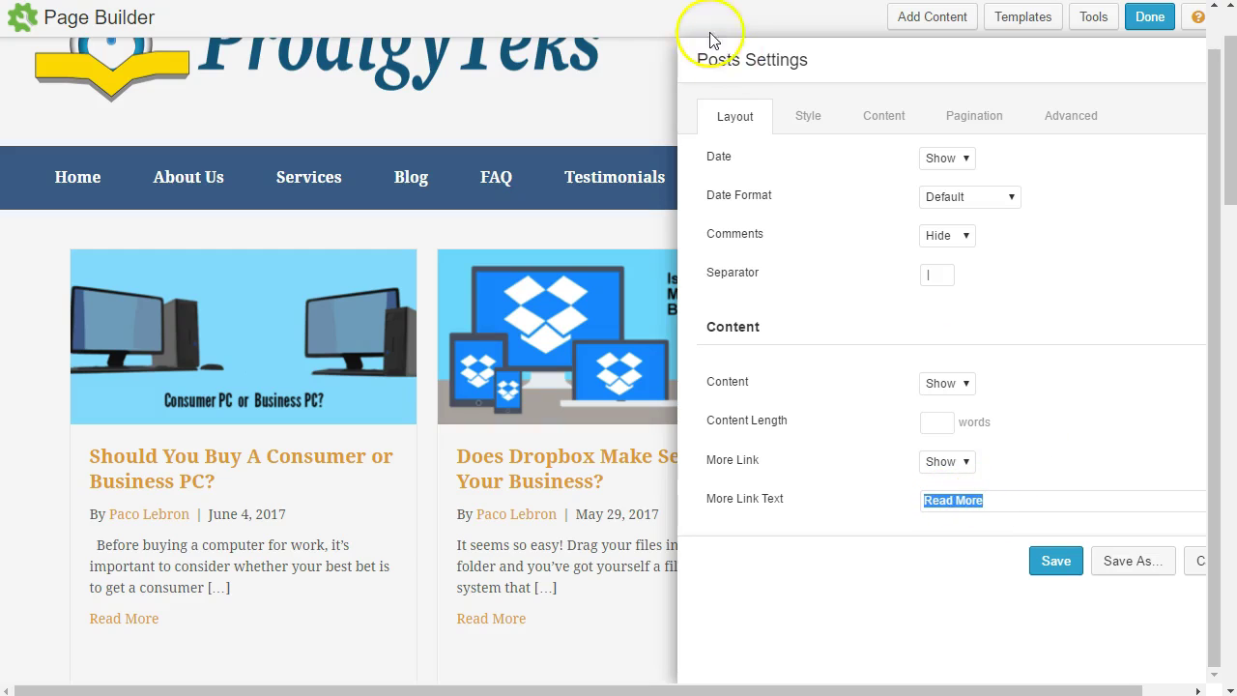
# - Review the Posts module's style settings and the source and post type choices of its content query
pyautogui.click(810, 124)
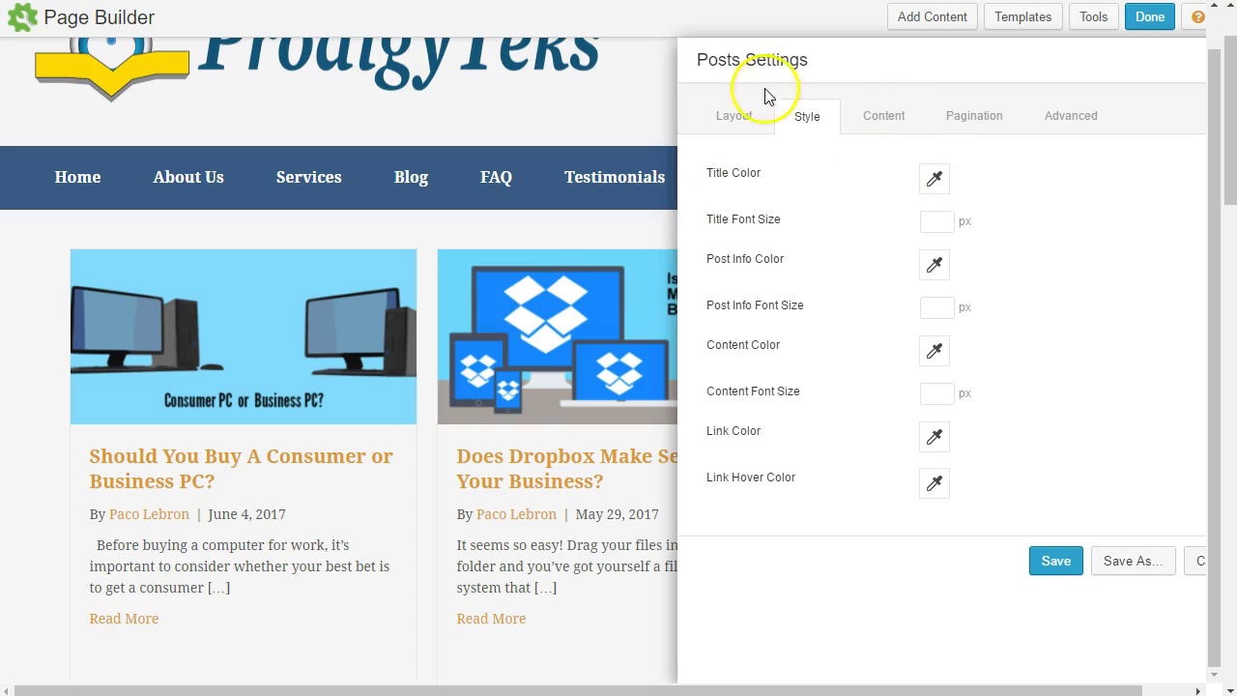
pyautogui.click(895, 122)
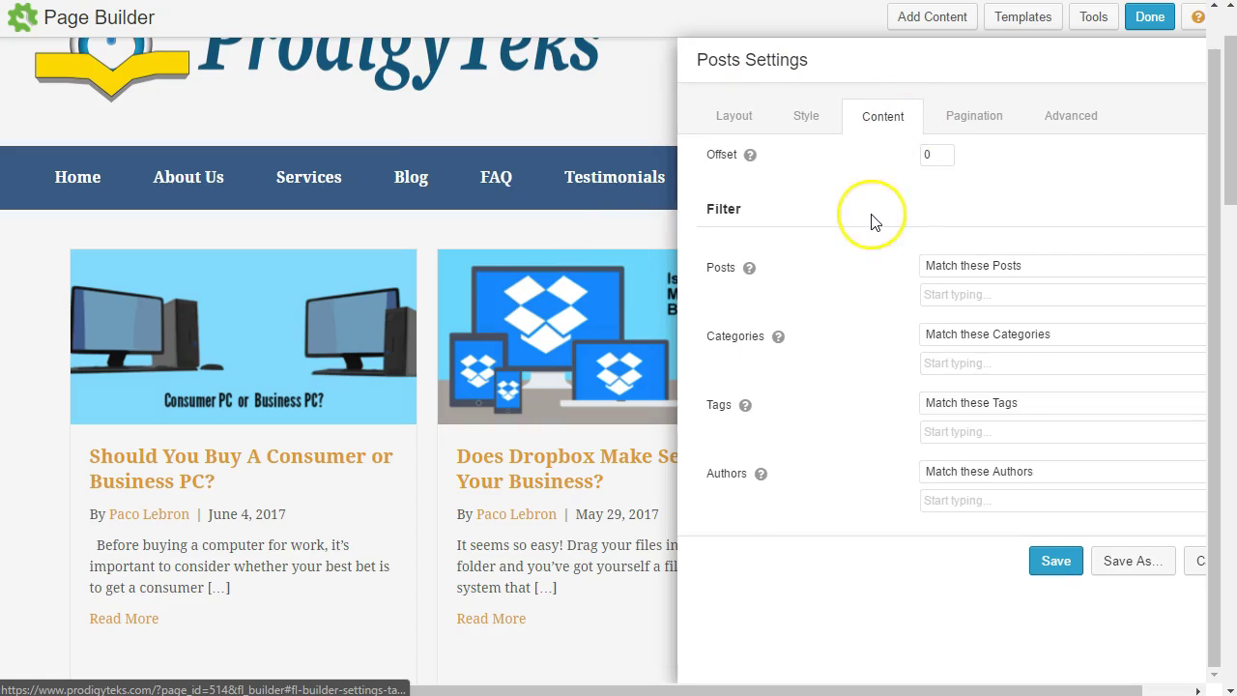
pyautogui.scroll(3, 873, 221)
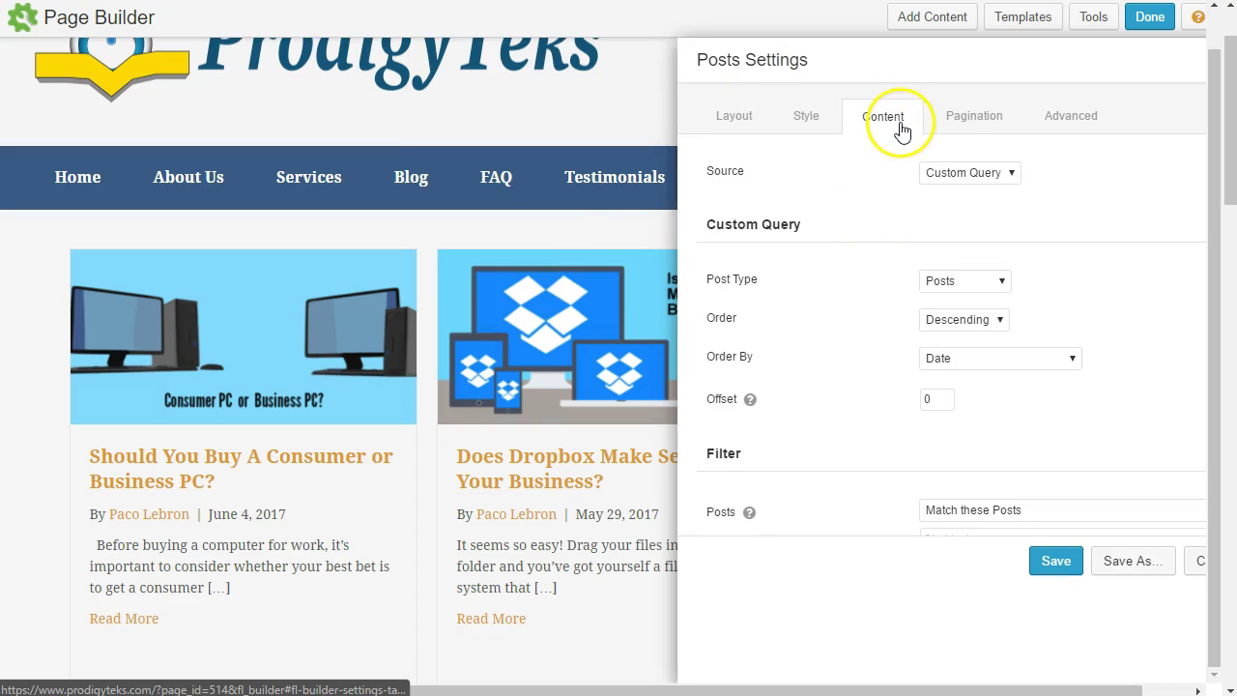
pyautogui.click(945, 172)
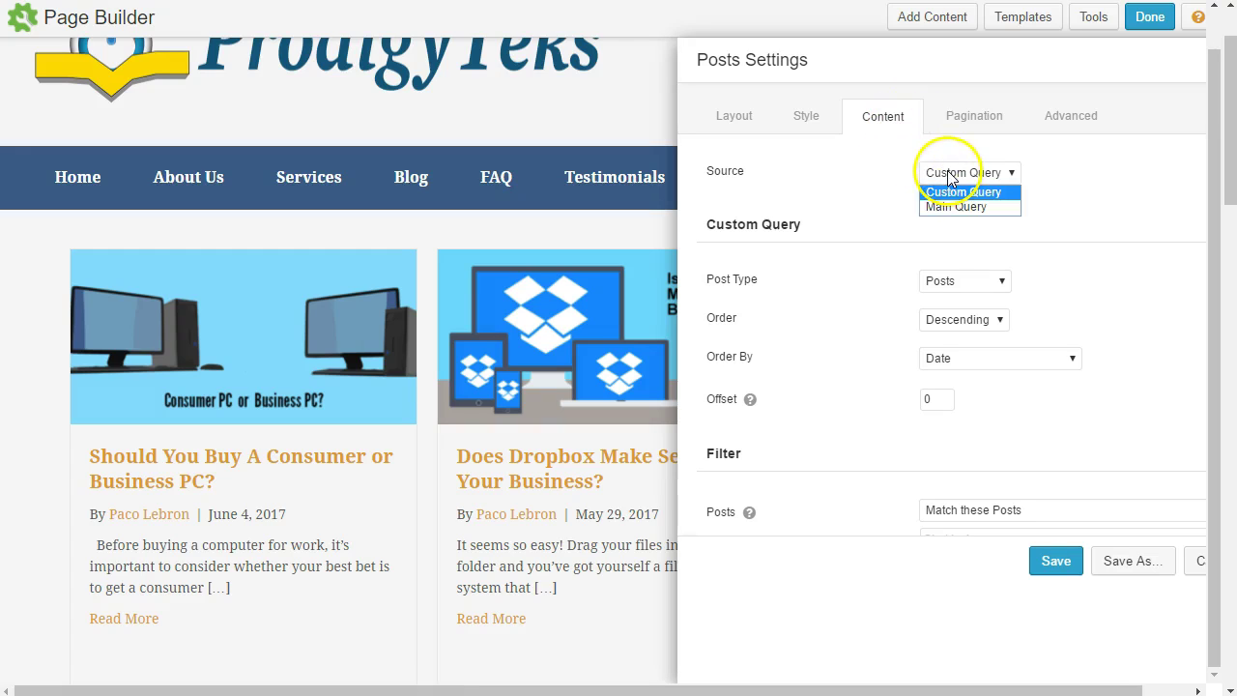
pyautogui.click(929, 192)
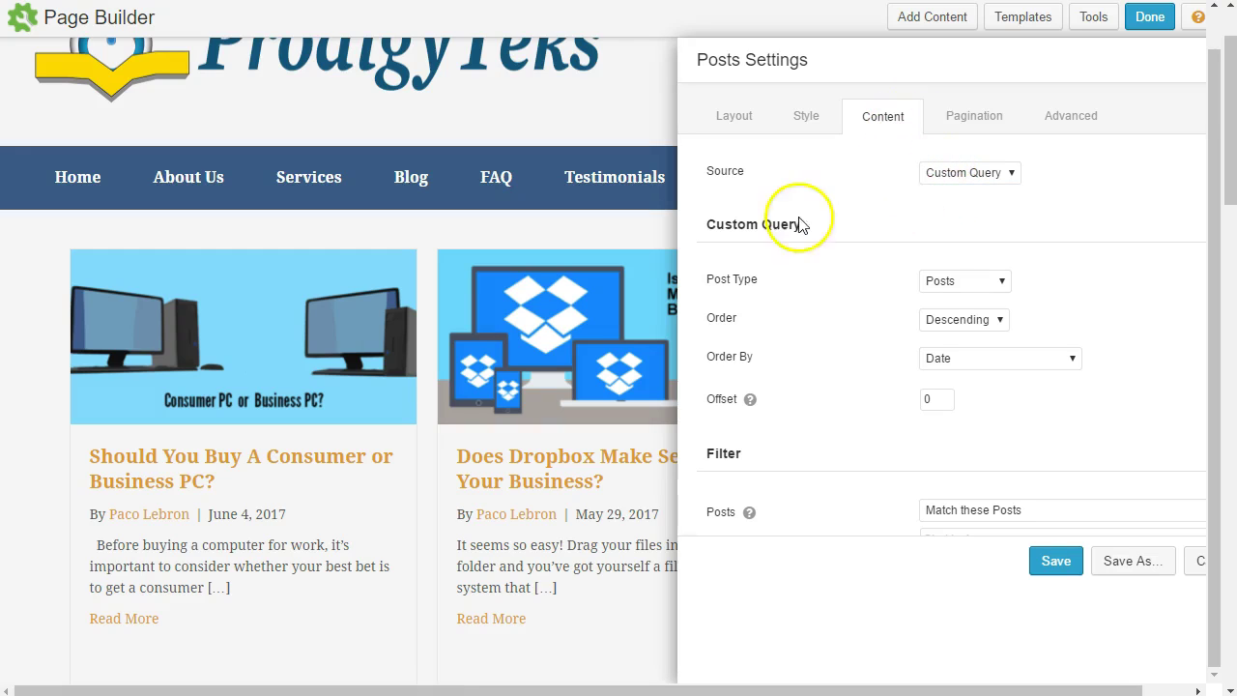
pyautogui.click(931, 284)
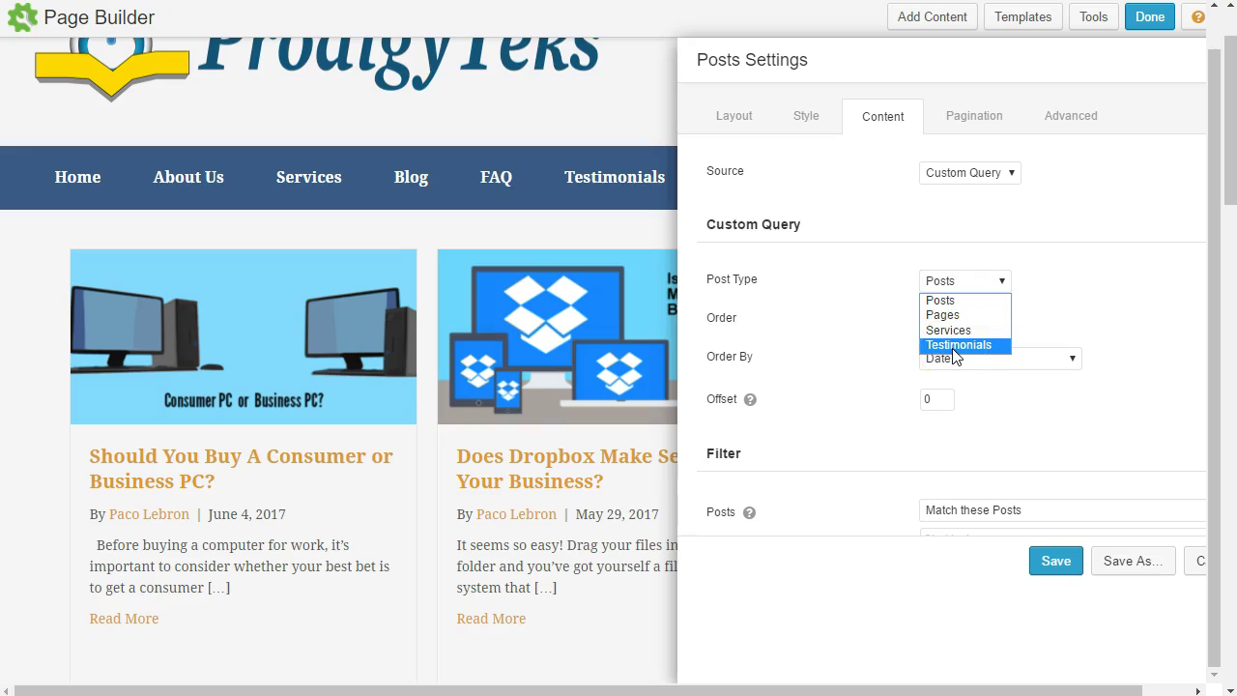
pyautogui.click(860, 277)
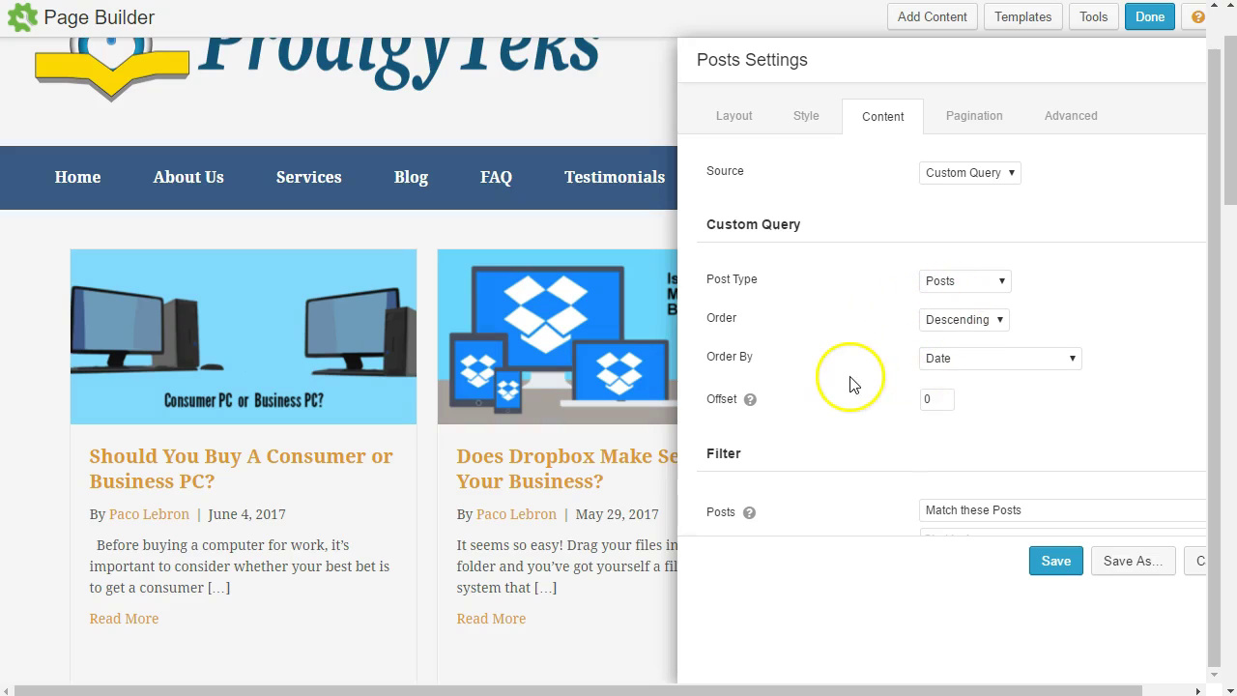
# - Examine the query's order and offset settings and its filters for posts, categories, tags and authors
pyautogui.scroll(-3, 850, 381)
pyautogui.scroll(3, 857, 263)
pyautogui.scroll(-4, 856, 280)
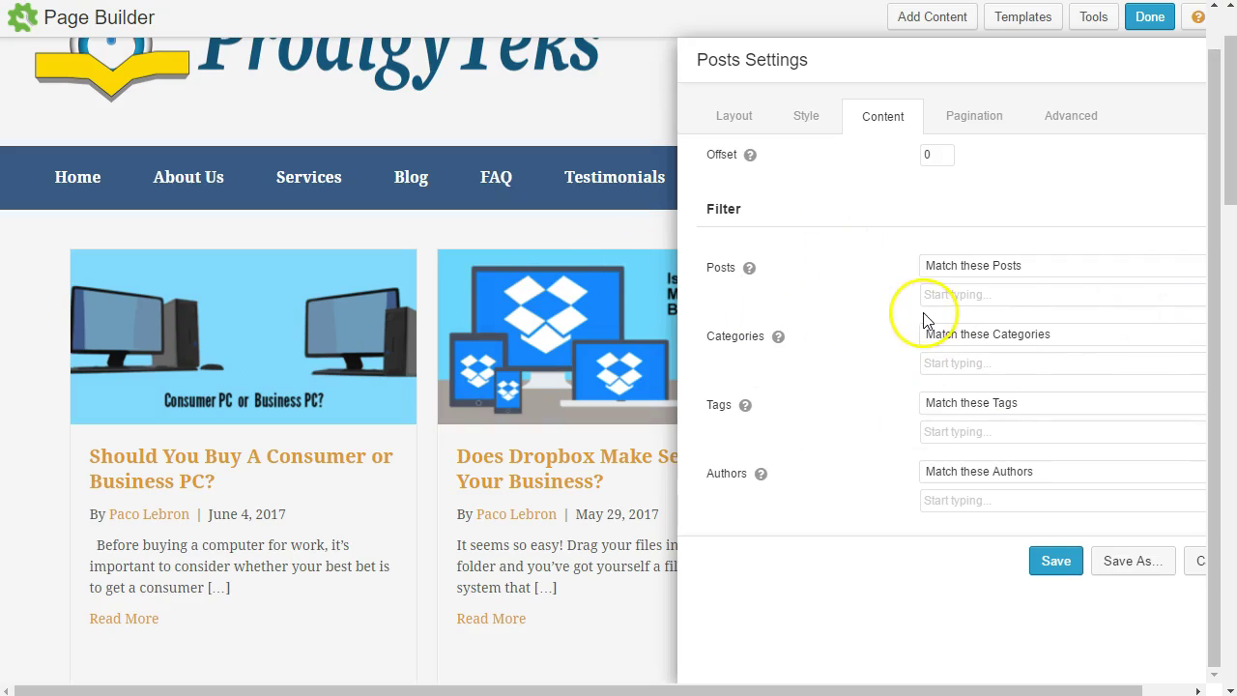
pyautogui.scroll(2, 857, 419)
pyautogui.scroll(-2, 856, 434)
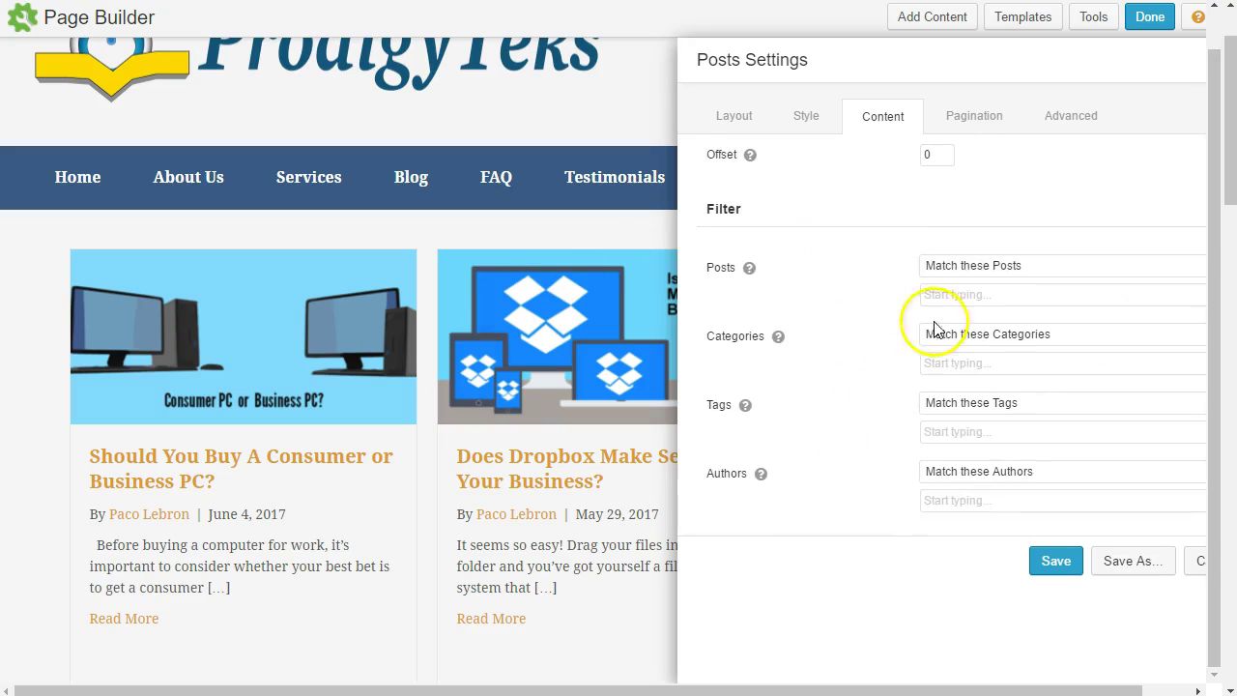
pyautogui.scroll(4, 942, 377)
# - Limit the pagination to 6 posts per page and move the Posts settings aside to check the page numbers below the posts
pyautogui.click(963, 116)
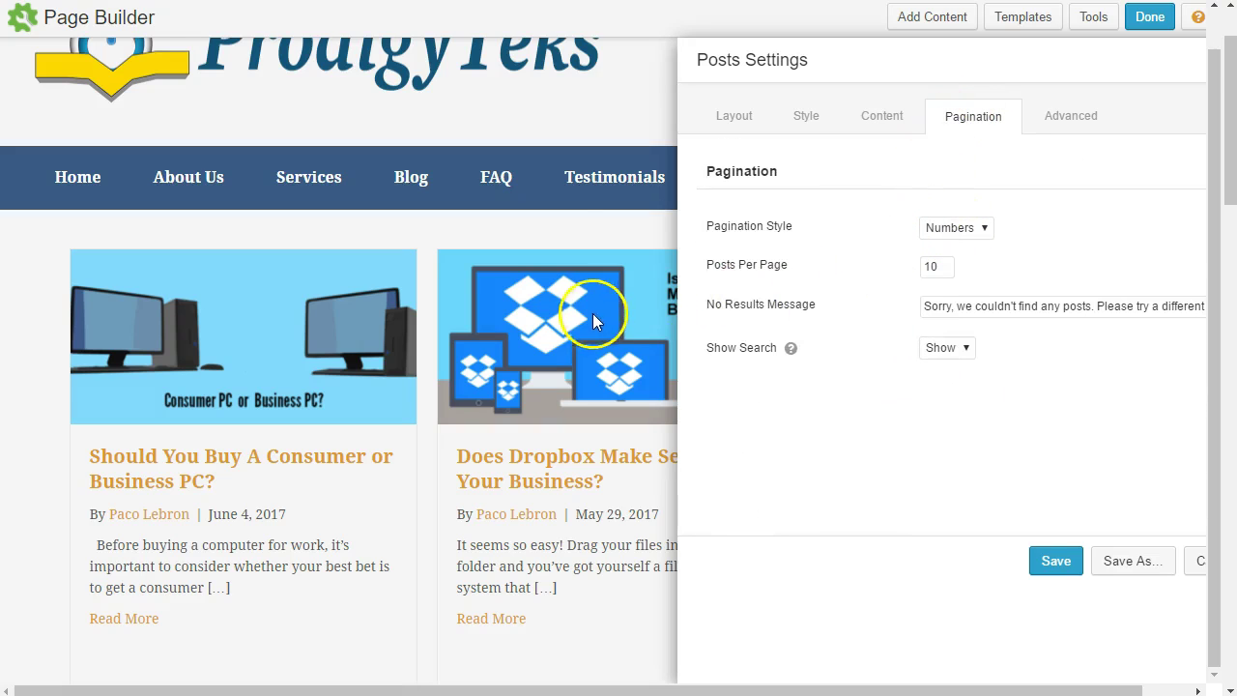
pyautogui.scroll(-7, 593, 319)
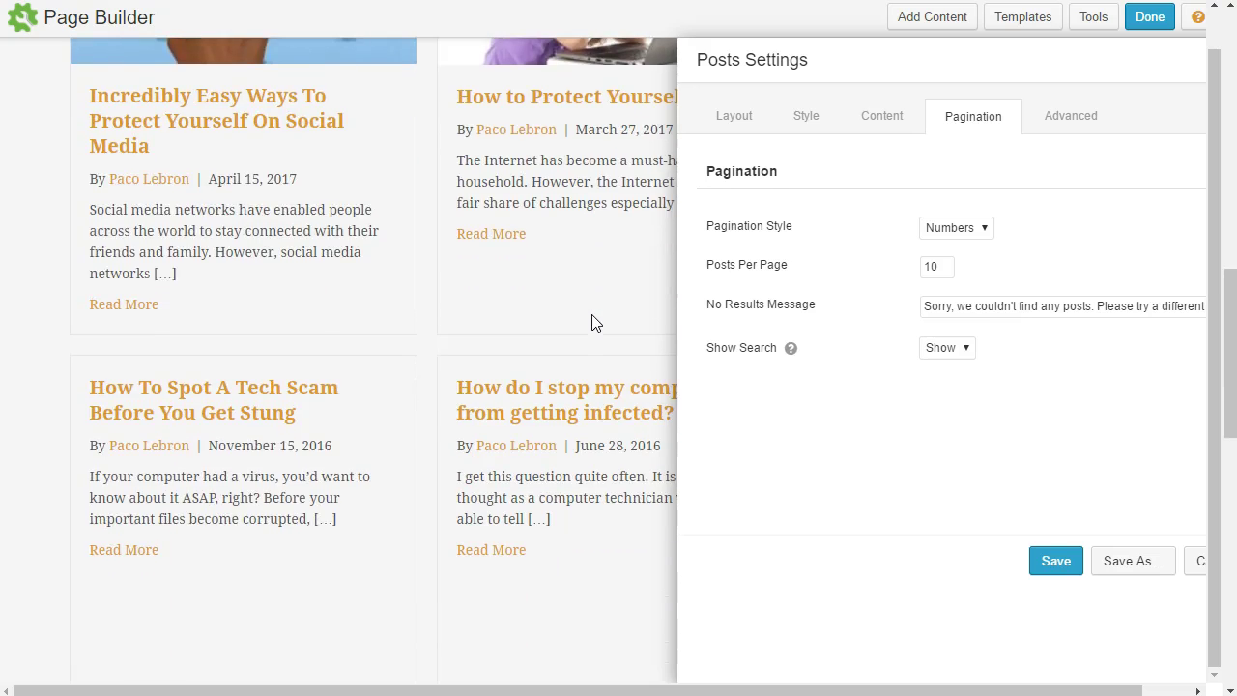
pyautogui.scroll(5, 560, 214)
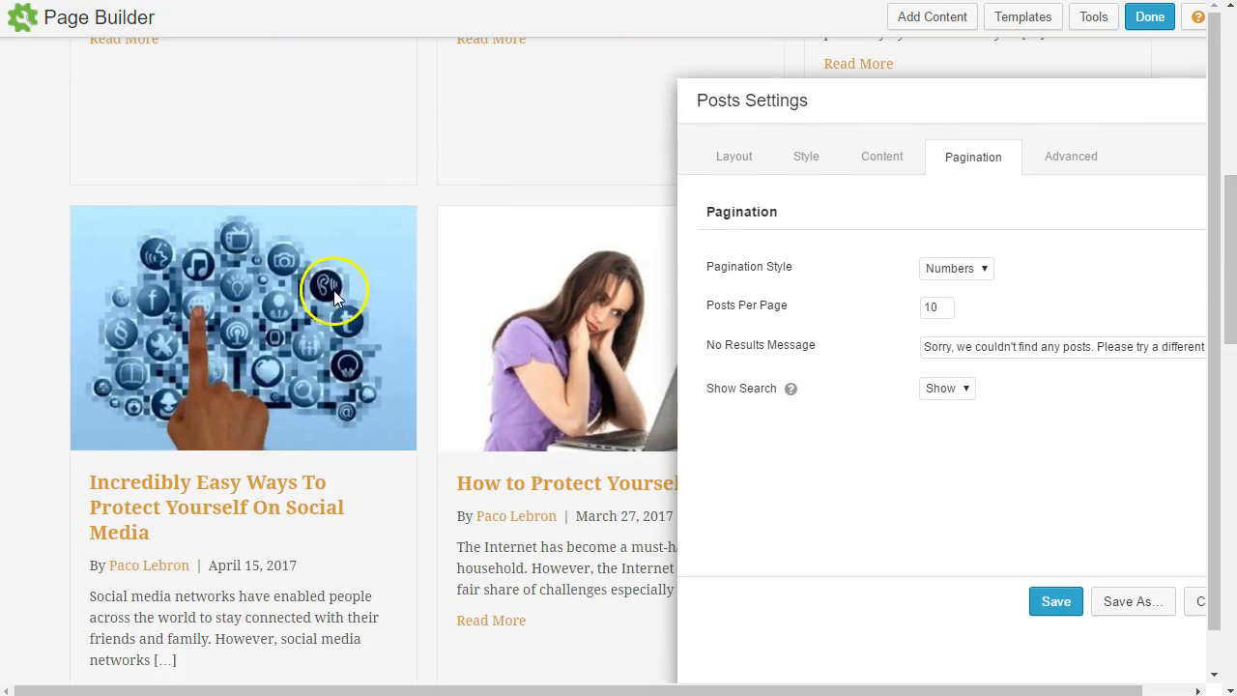
pyautogui.scroll(3, 404, 241)
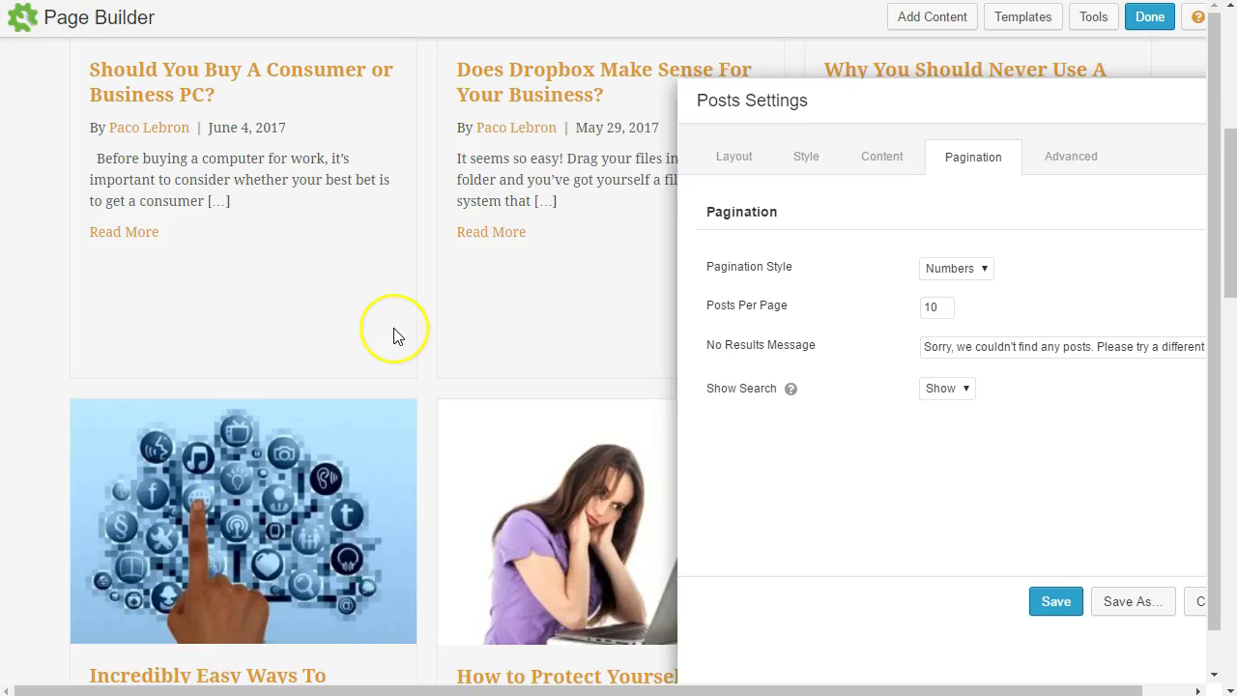
pyautogui.scroll(3, 394, 334)
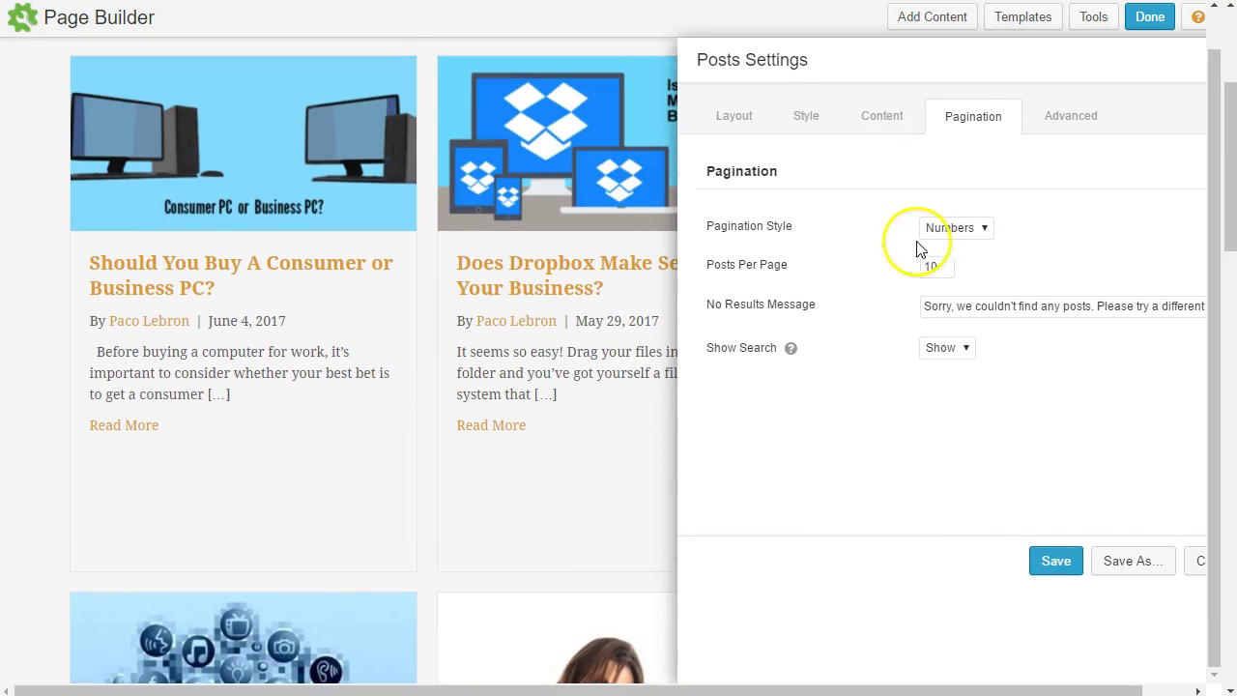
pyautogui.scroll(-5, 603, 325)
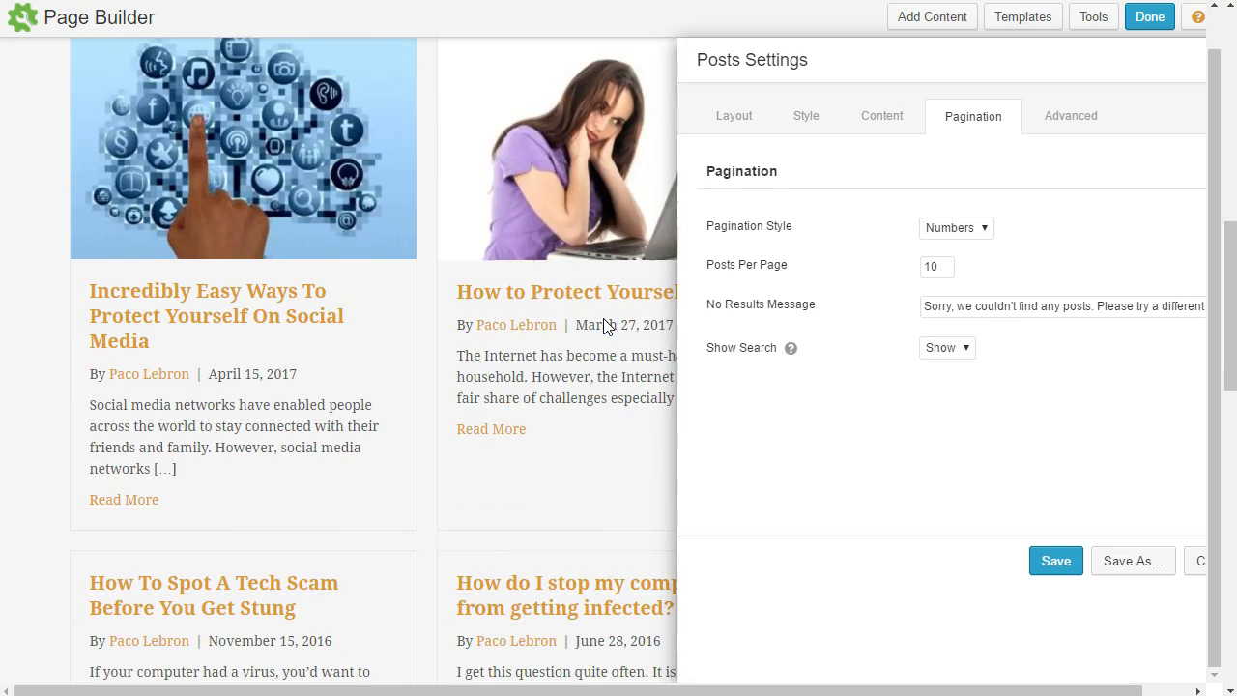
pyautogui.scroll(4, 603, 326)
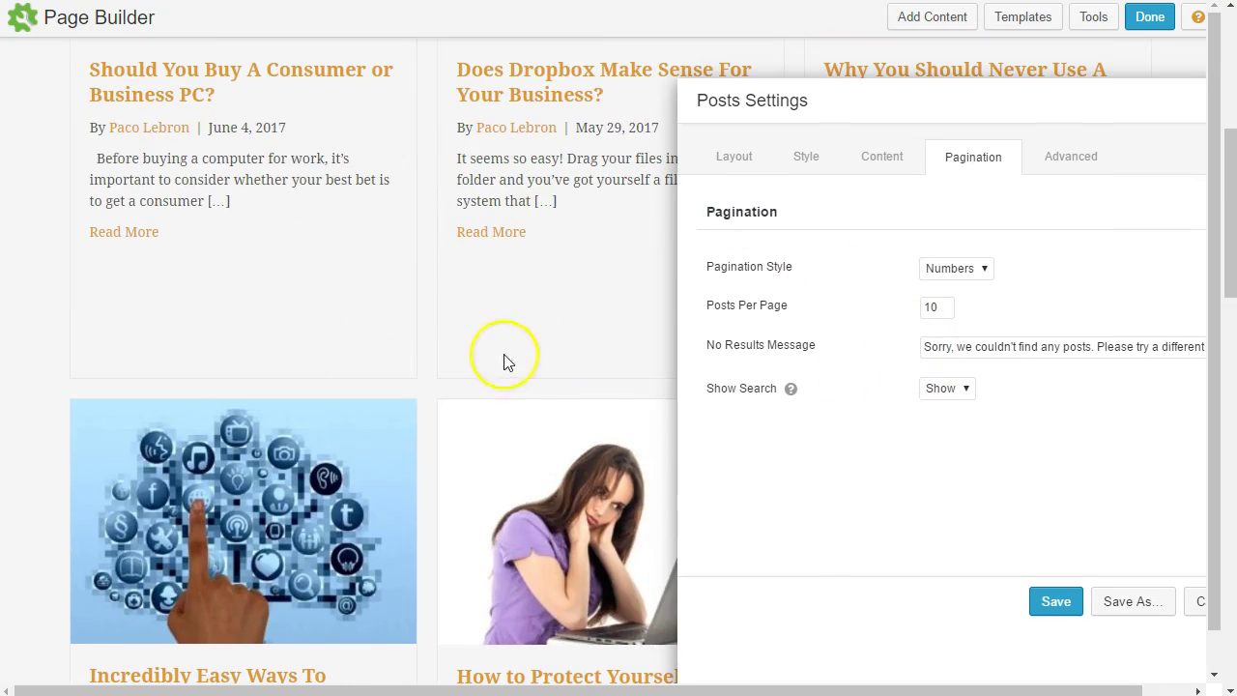
pyautogui.moveTo(939, 317); pyautogui.dragTo(785, 312)
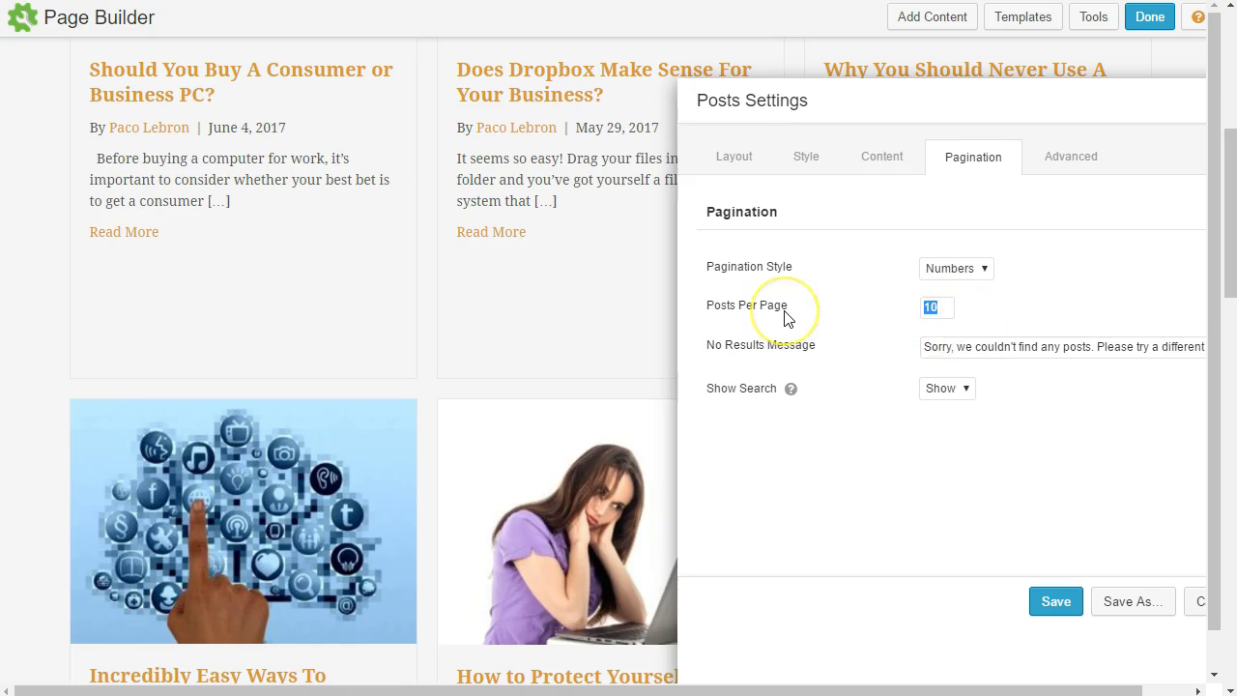
pyautogui.click(882, 307)
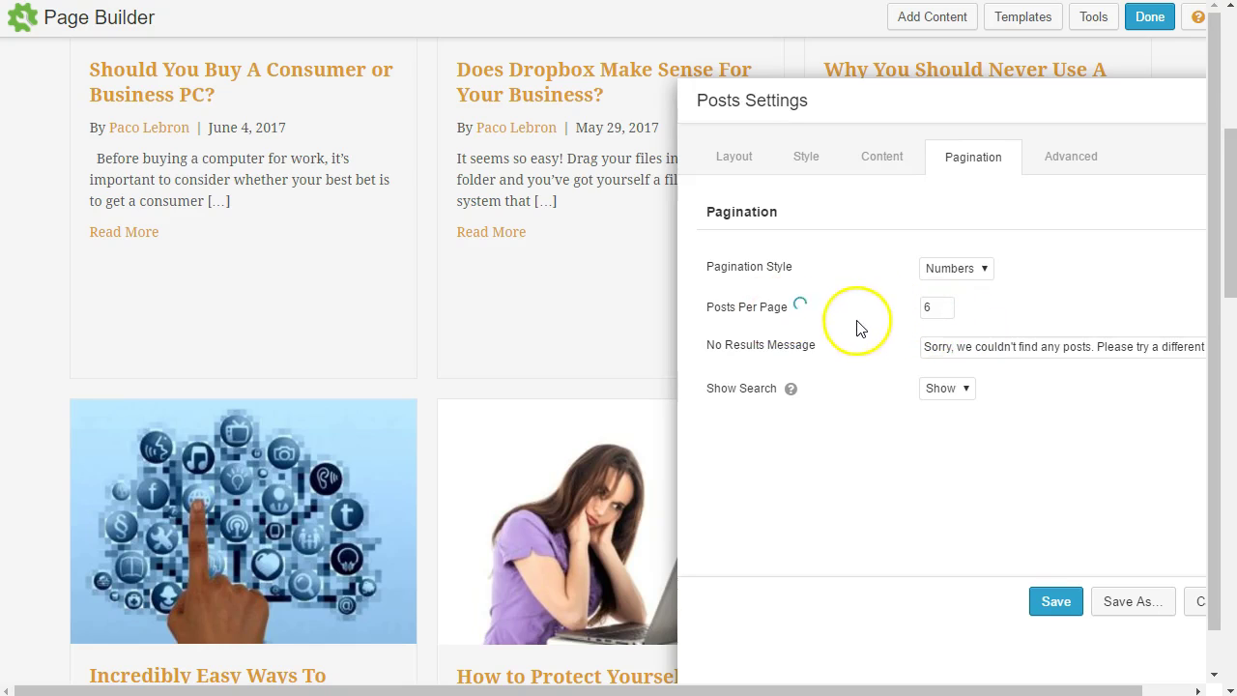
pyautogui.scroll(-6, 582, 215)
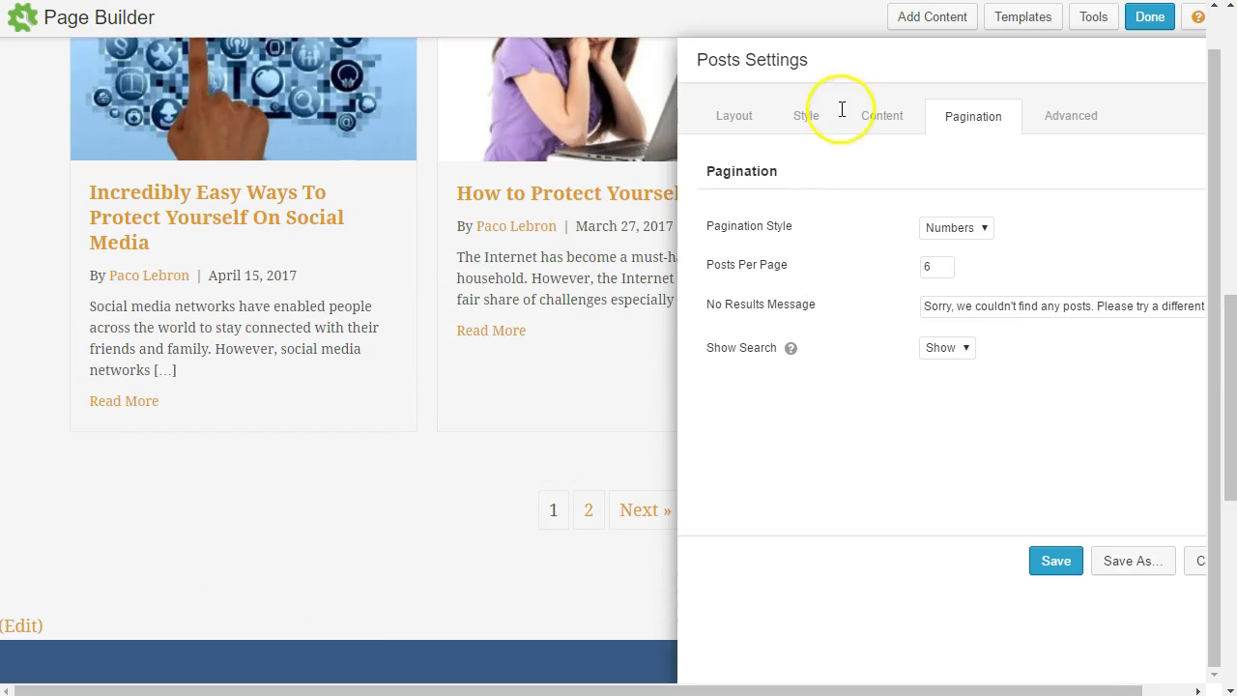
pyautogui.moveTo(953, 58); pyautogui.dragTo(1180, 65)
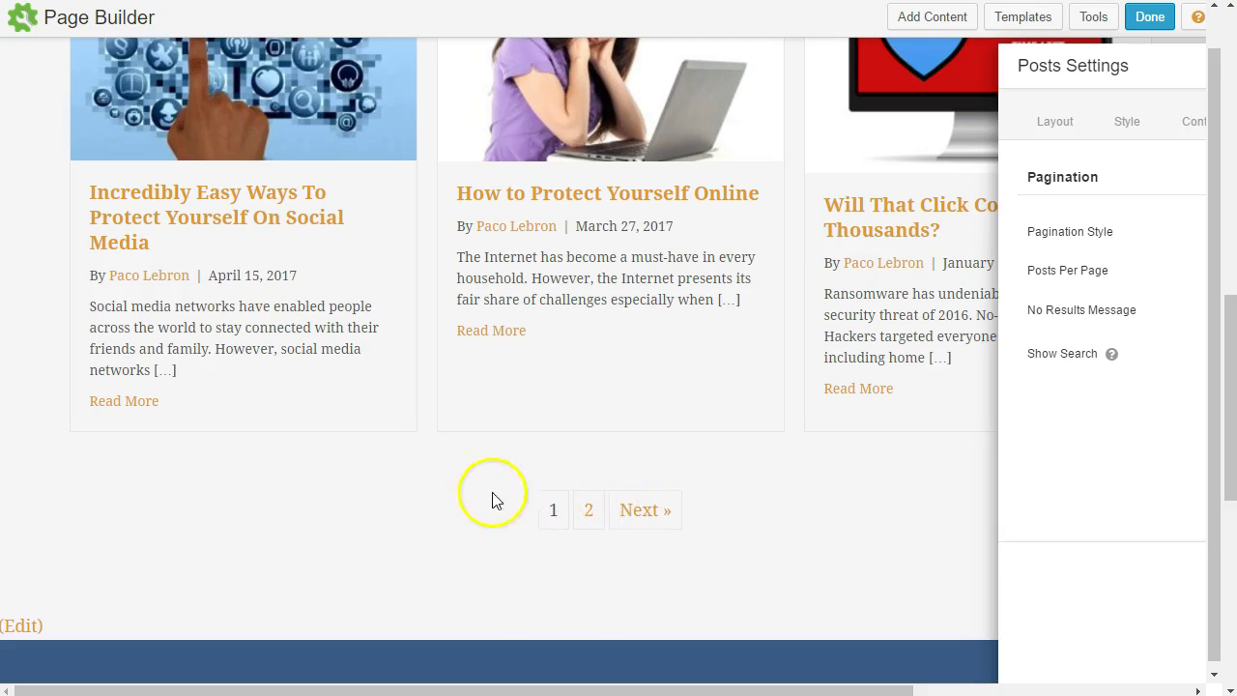
# - Bring the Posts settings back into full view and review the No Results Message and Show Search options
pyautogui.moveTo(1127, 55); pyautogui.dragTo(624, 50)
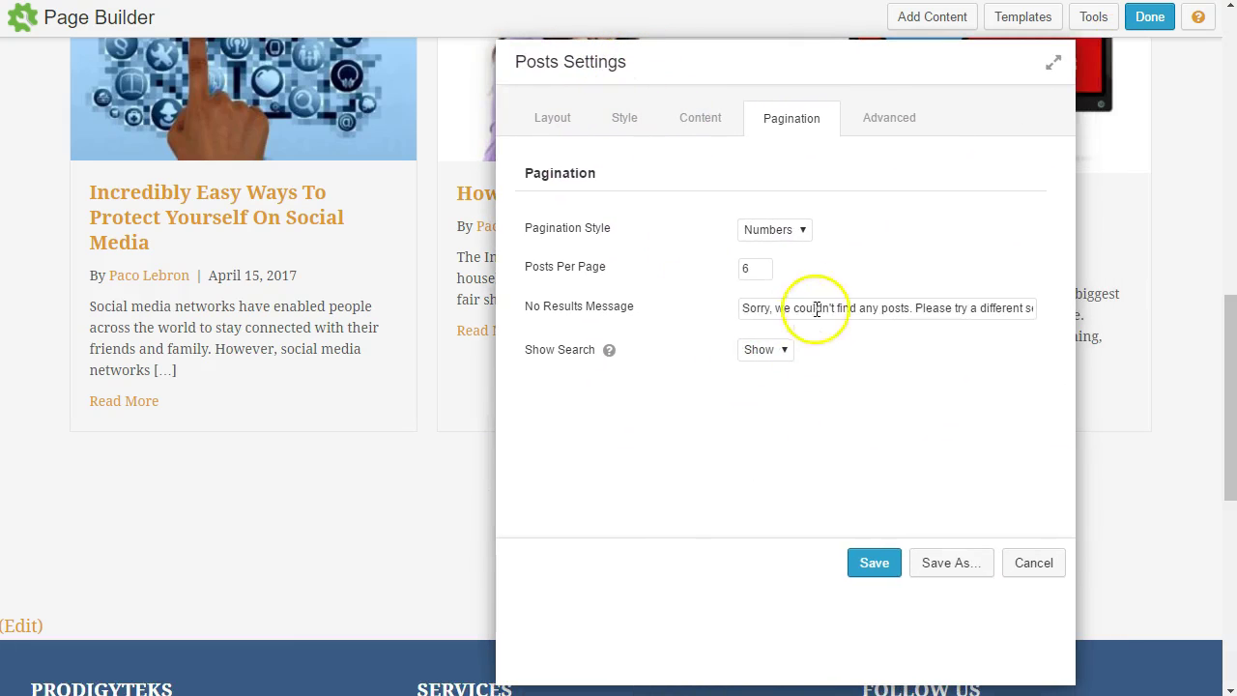
pyautogui.moveTo(741, 307); pyautogui.dragTo(1072, 305)
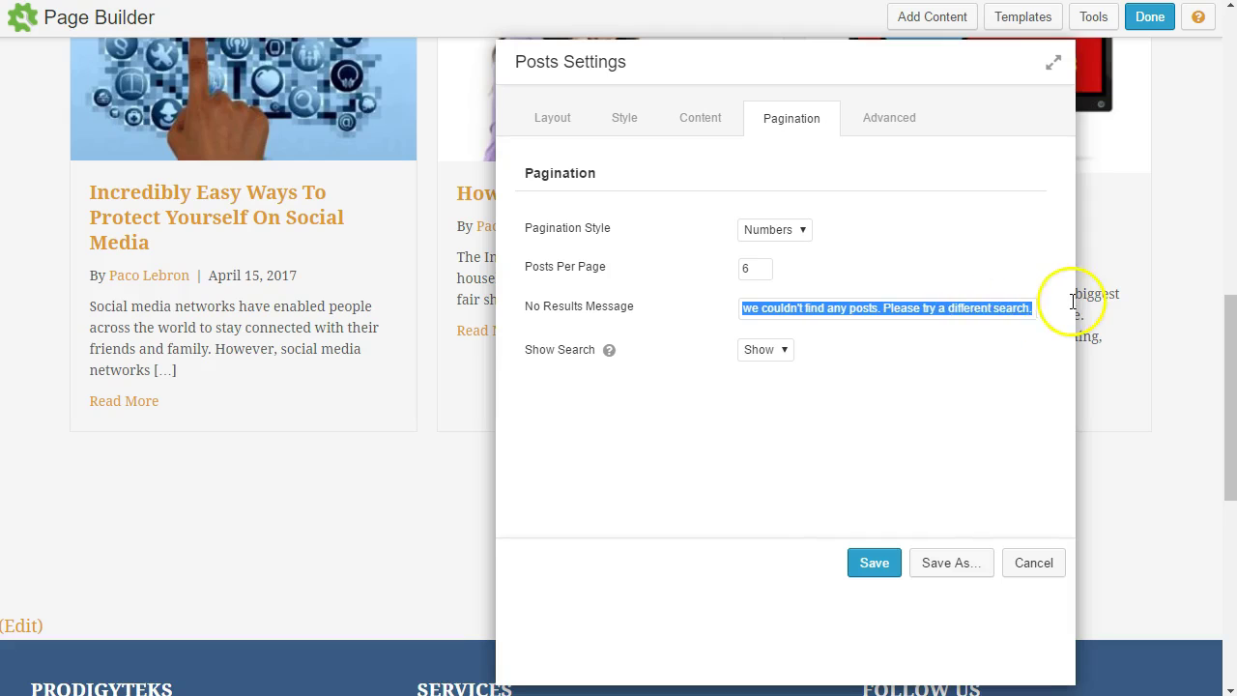
pyautogui.click(938, 294)
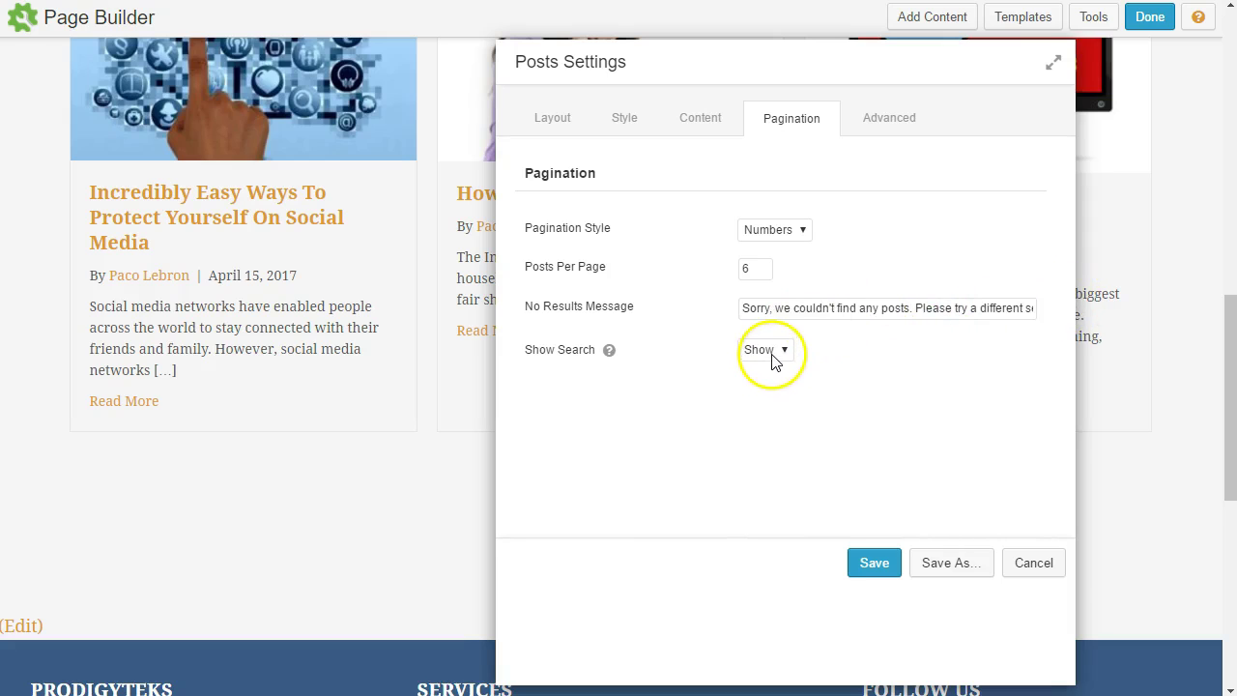
pyautogui.click(861, 364)
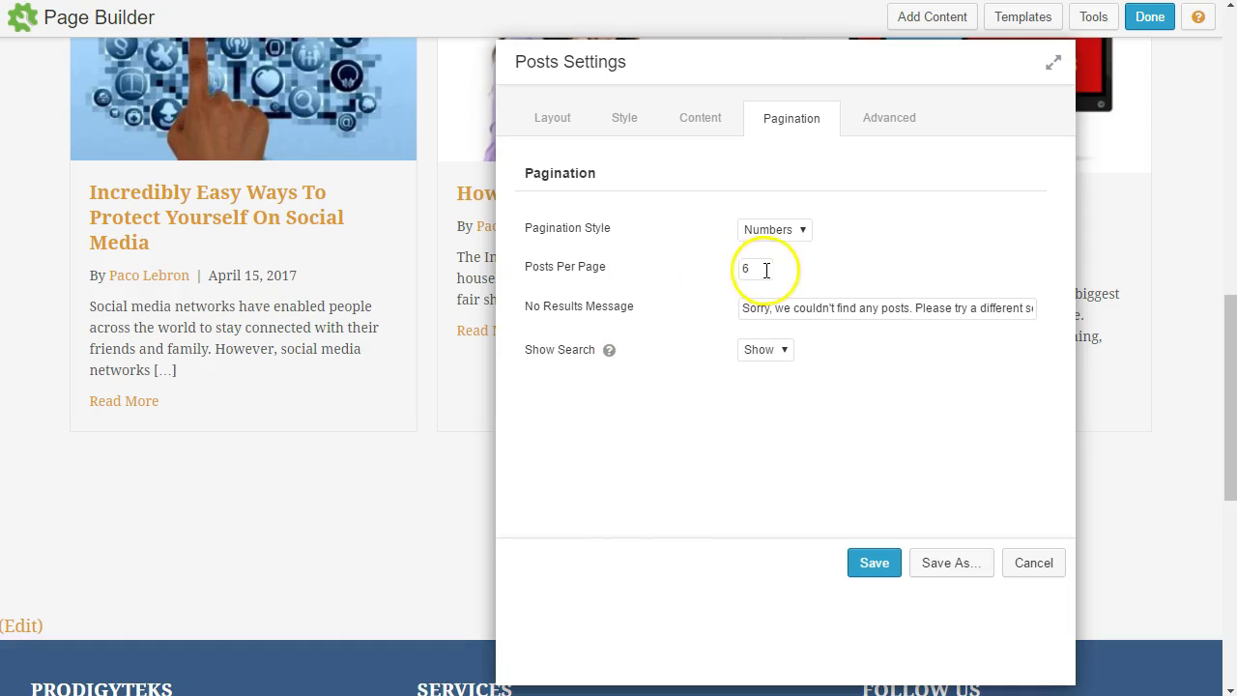
# - Try the Scroll pagination style on the post list, then return the Pagination Style to Numbers
pyautogui.click(791, 230)
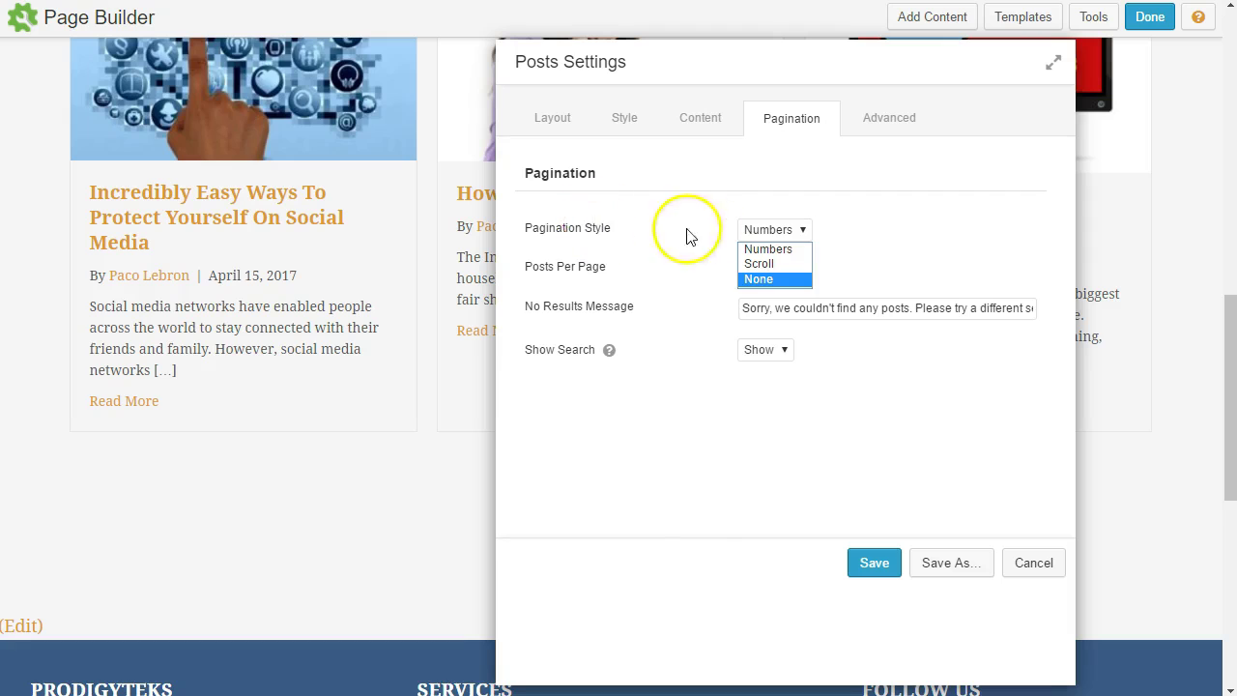
pyautogui.click(770, 261)
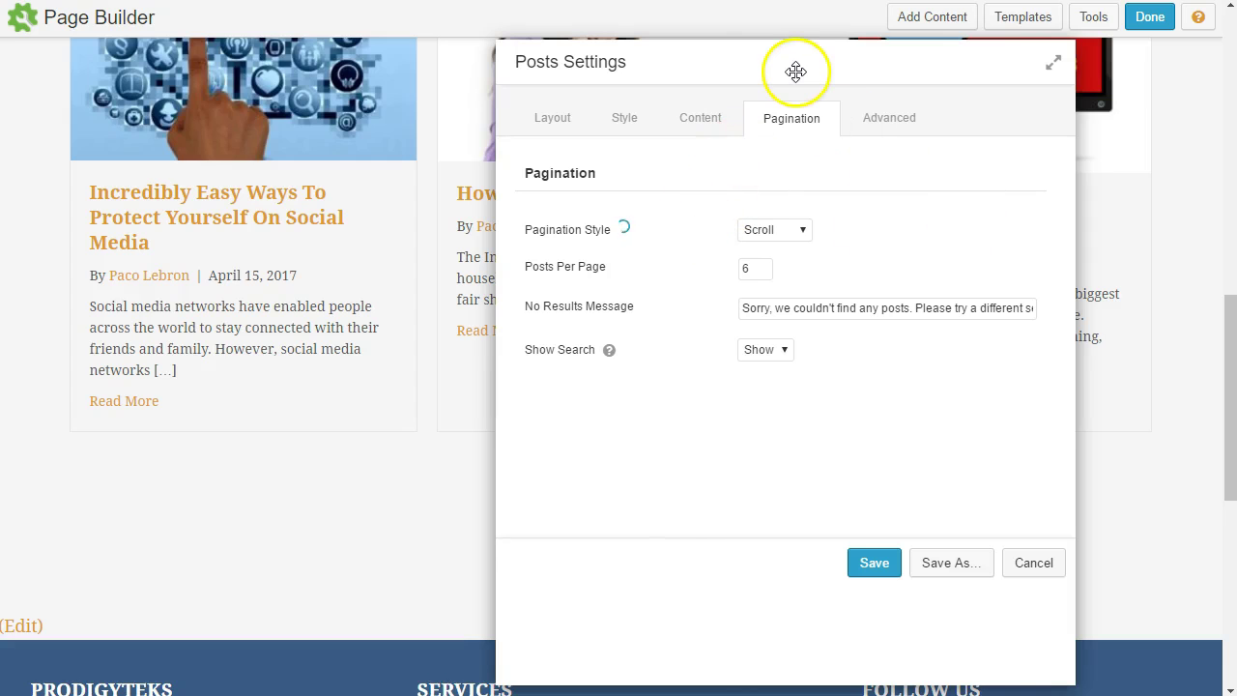
pyautogui.moveTo(873, 67); pyautogui.dragTo(1043, 67)
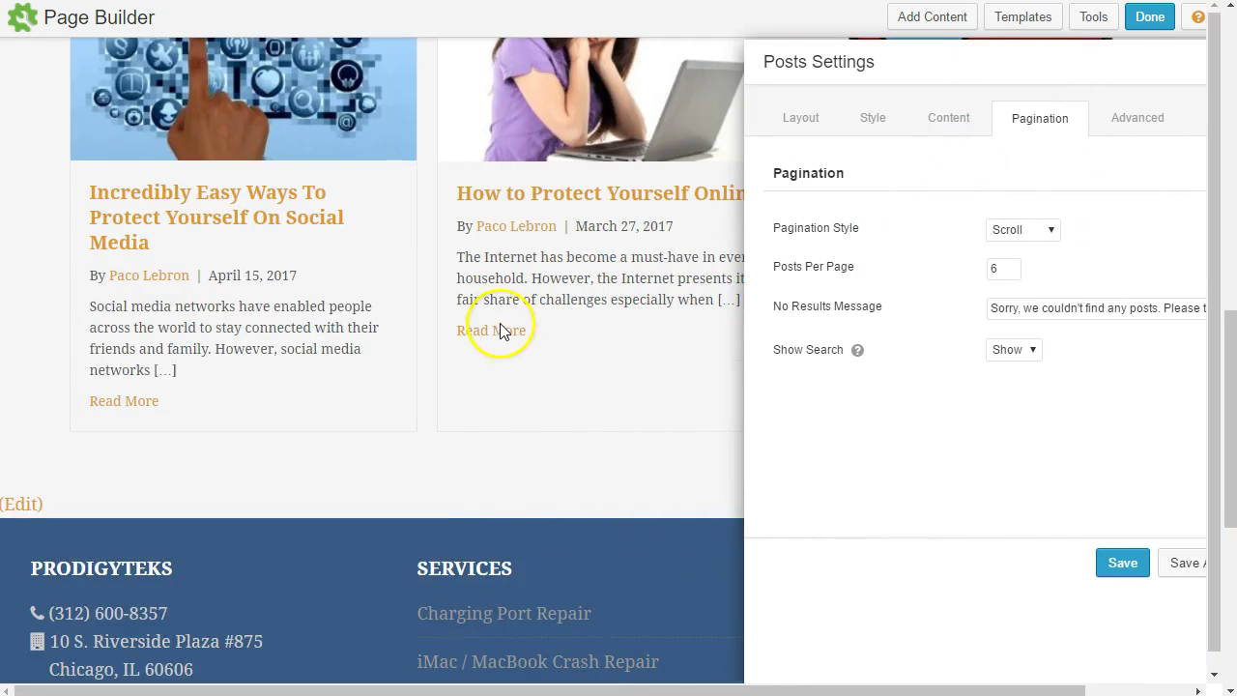
pyautogui.scroll(10, 483, 334)
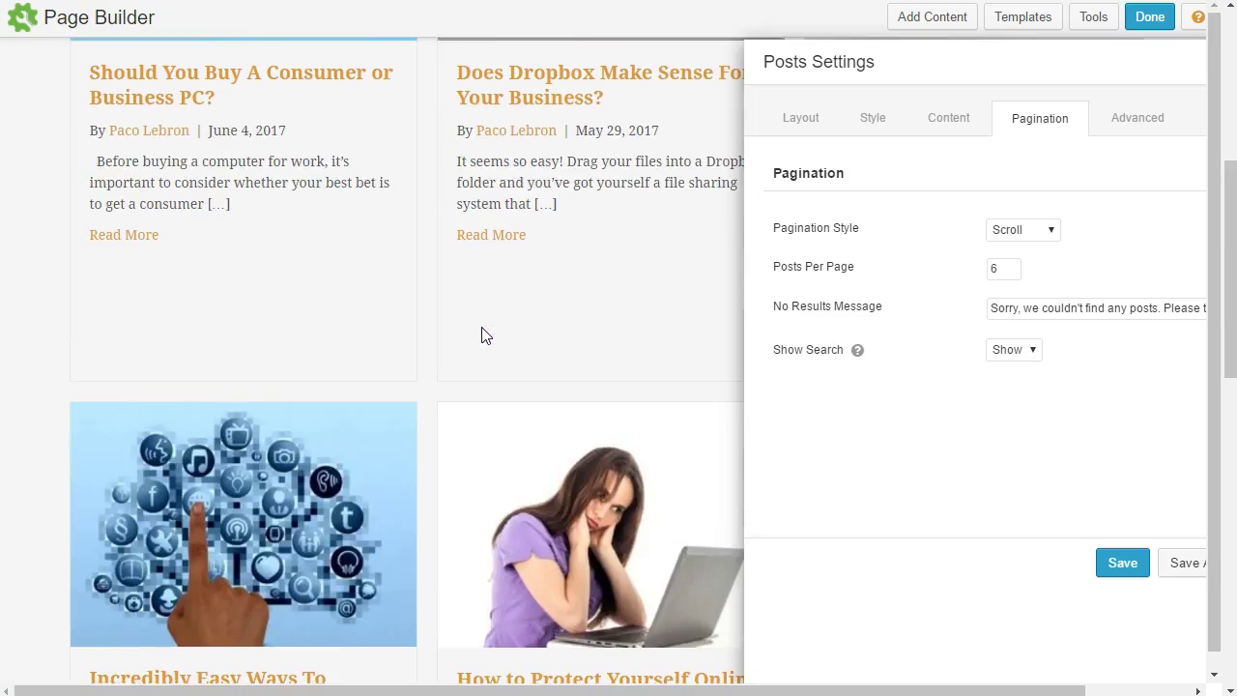
pyautogui.scroll(-10, 481, 328)
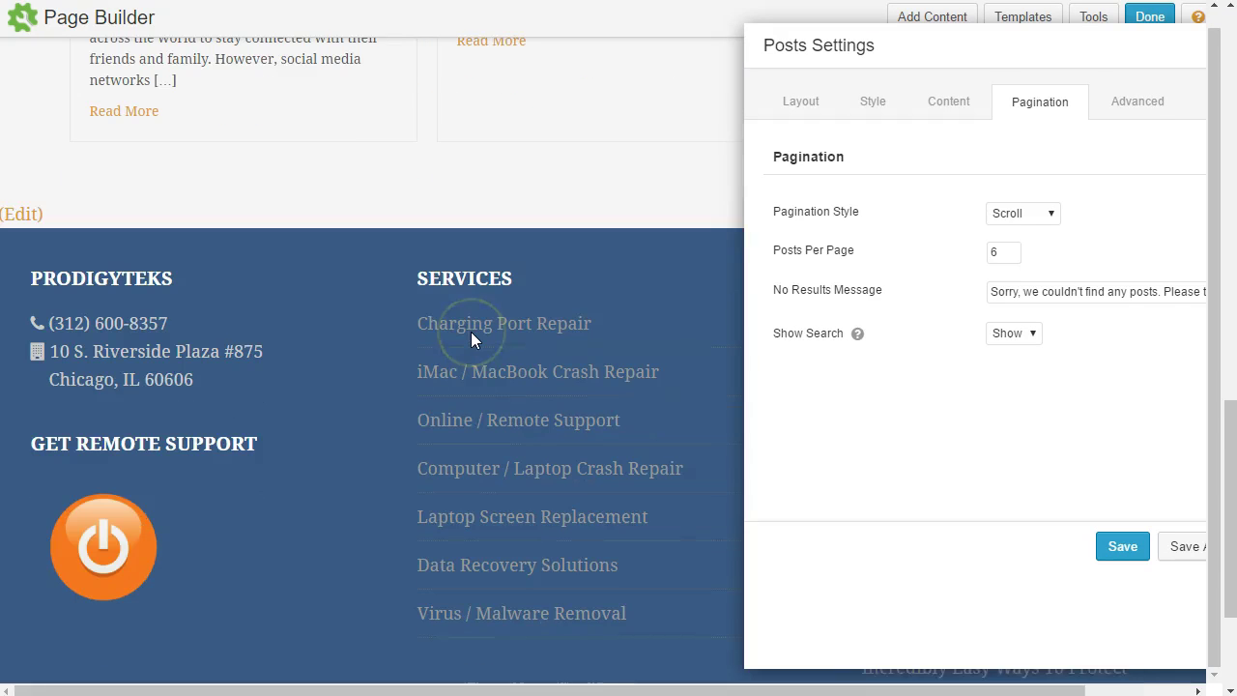
pyautogui.scroll(5, 471, 332)
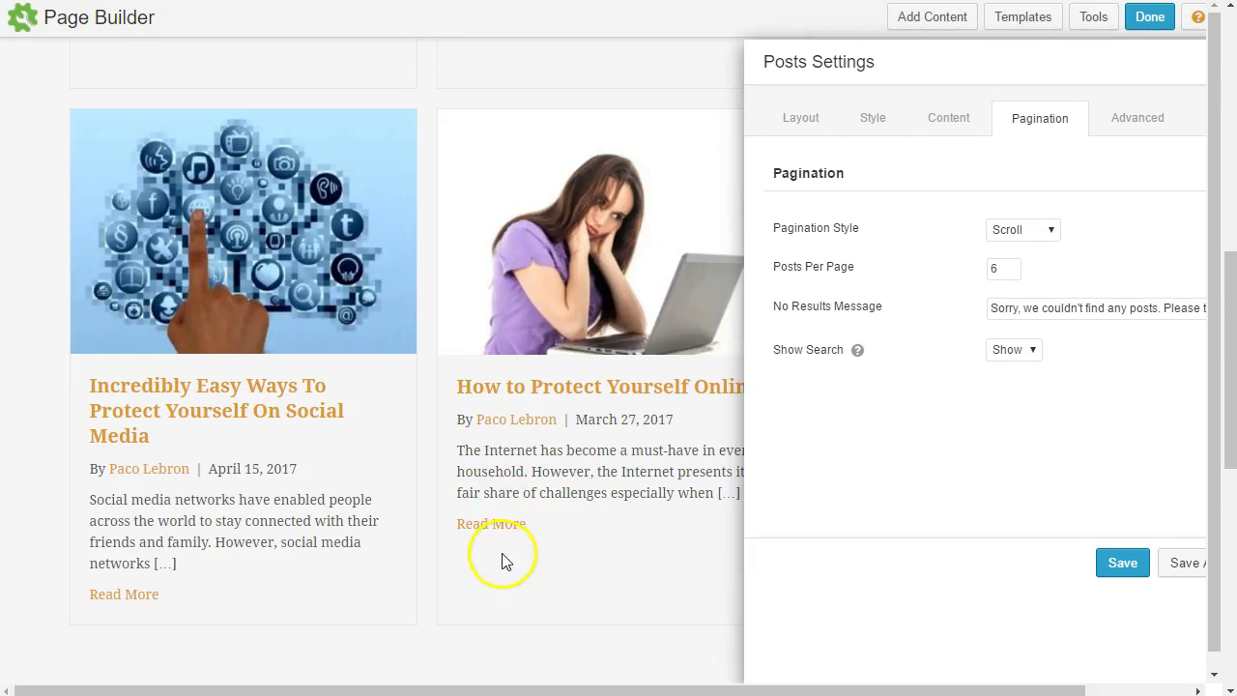
pyautogui.scroll(-2, 677, 491)
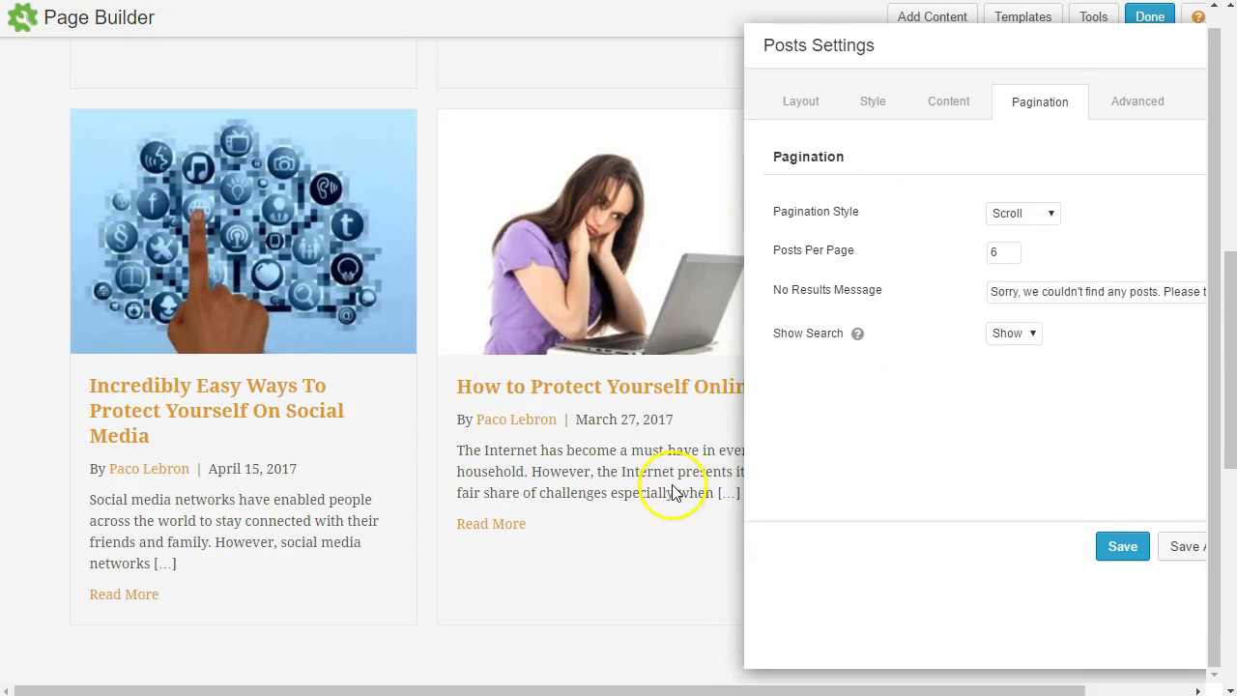
pyautogui.click(1010, 214)
pyautogui.click(1023, 231)
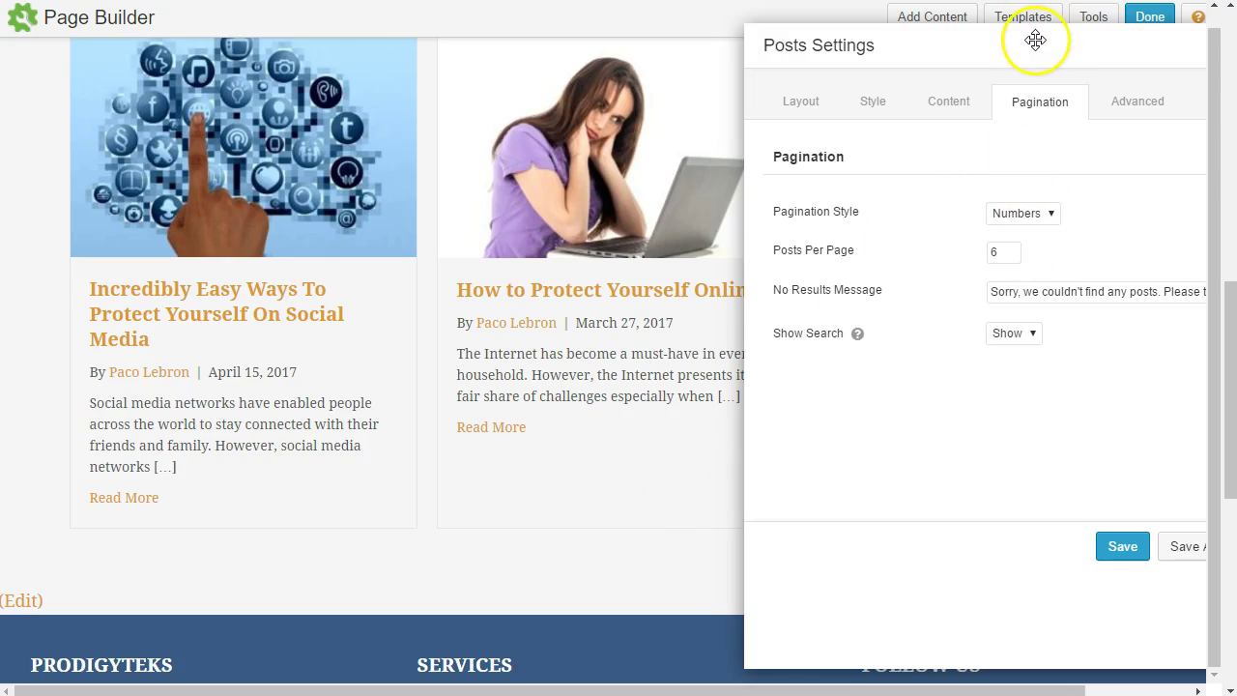
# - Review the Posts module's advanced margin, visibility, animation and HTML element settings, and save the module
pyautogui.moveTo(1064, 41); pyautogui.dragTo(610, 22)
pyautogui.click(669, 87)
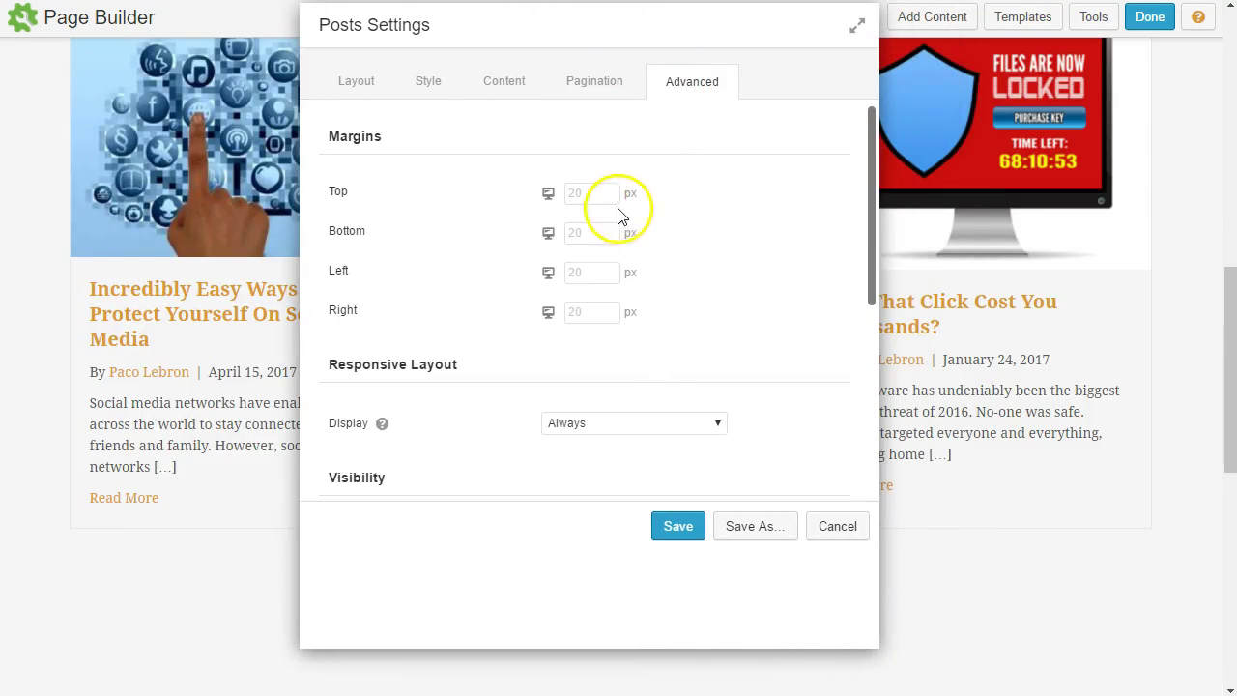
pyautogui.scroll(-3, 595, 312)
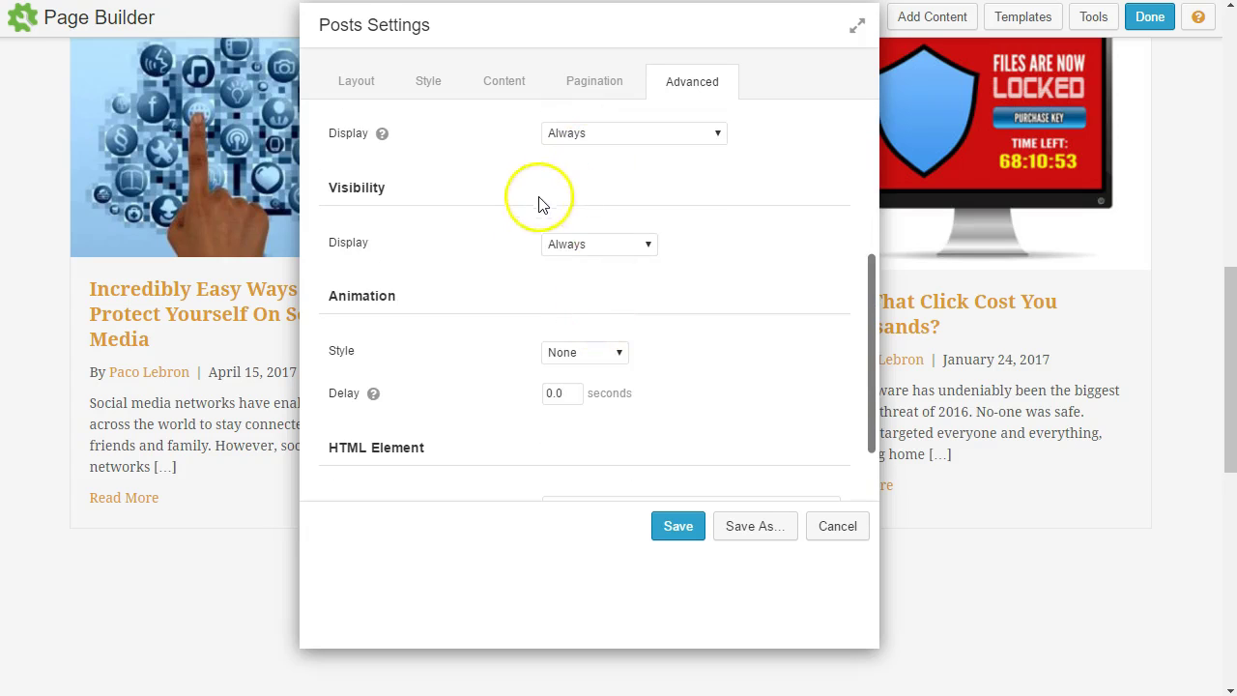
pyautogui.scroll(2, 541, 199)
pyautogui.scroll(-1, 524, 243)
pyautogui.scroll(-2, 483, 290)
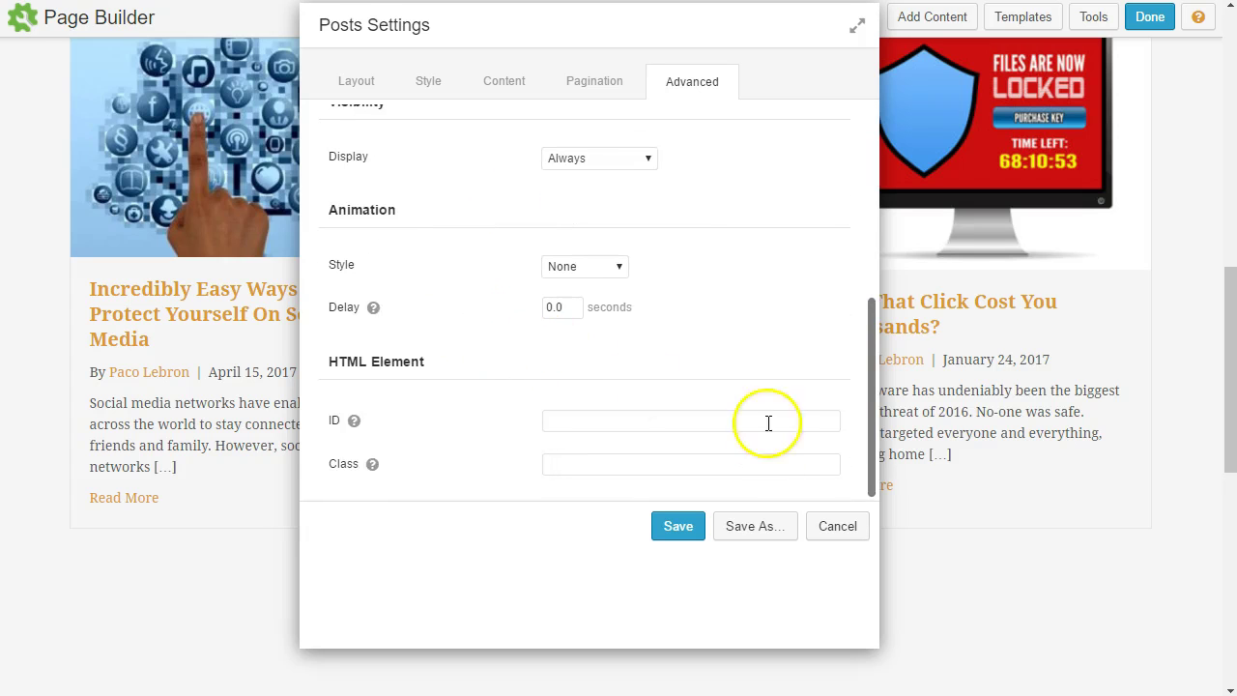
pyautogui.click(696, 538)
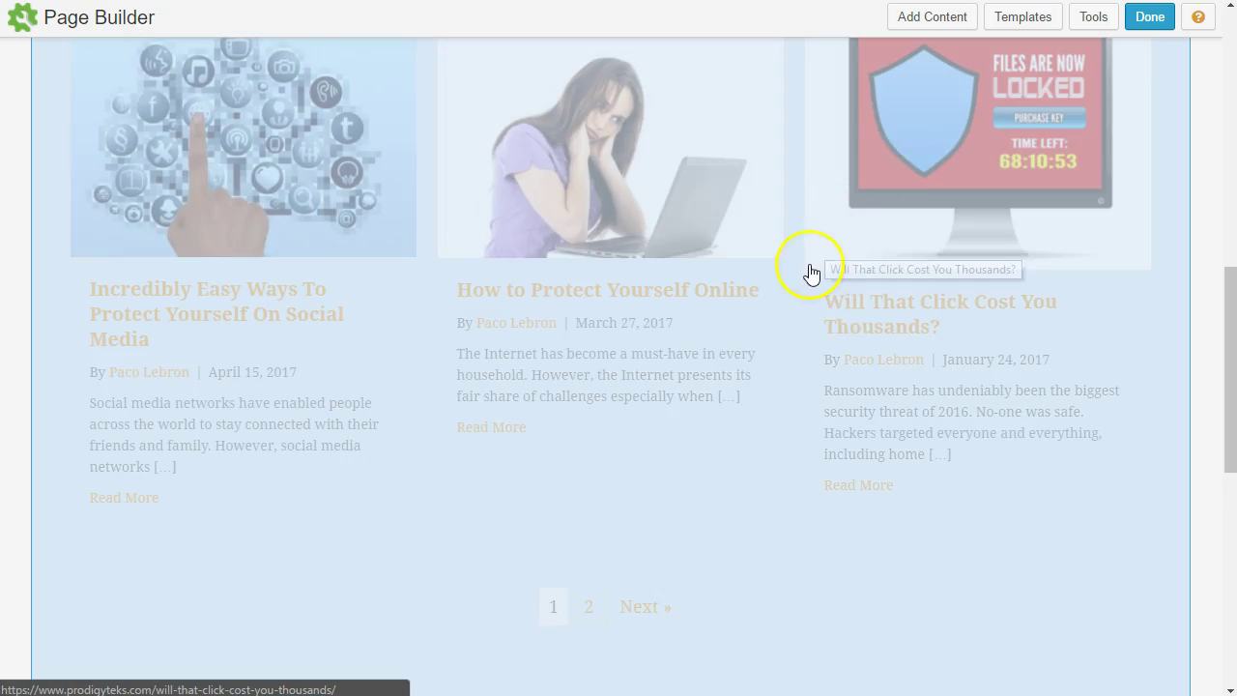
# - Add a Heading module from the Basic Modules in its own row between the navigation bar and the posts
pyautogui.scroll(3, 613, 257)
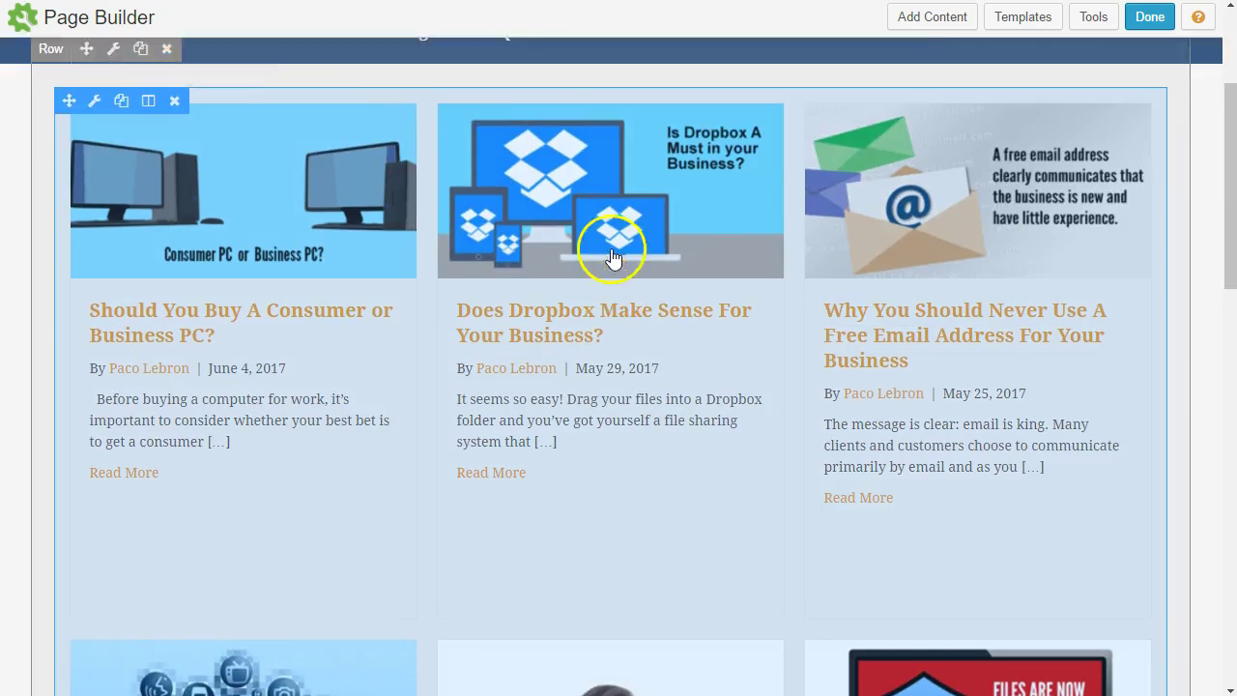
pyautogui.scroll(-1, 898, 387)
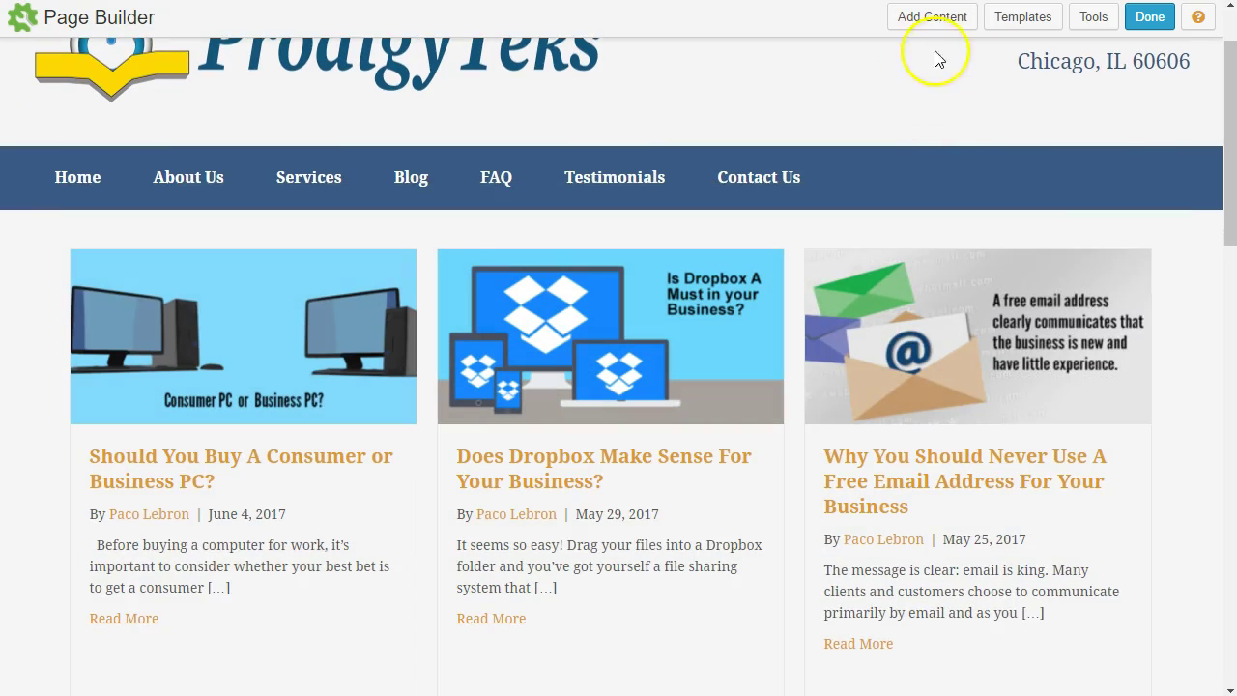
pyautogui.click(926, 17)
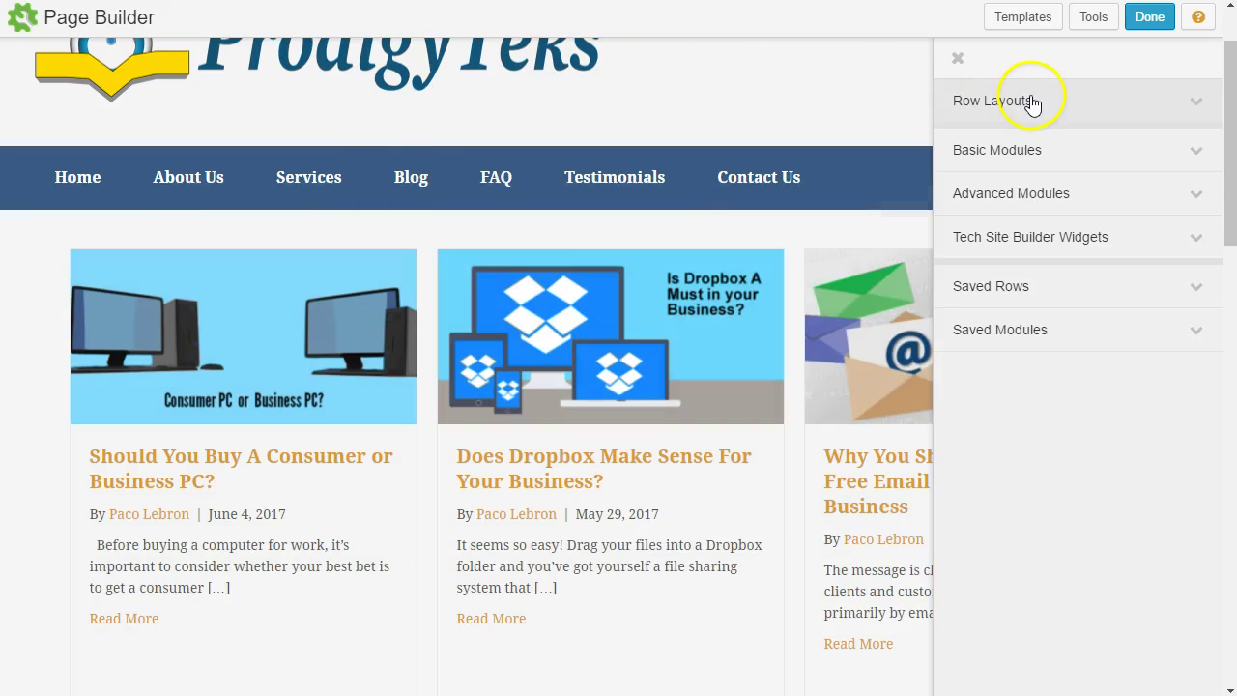
pyautogui.click(1057, 166)
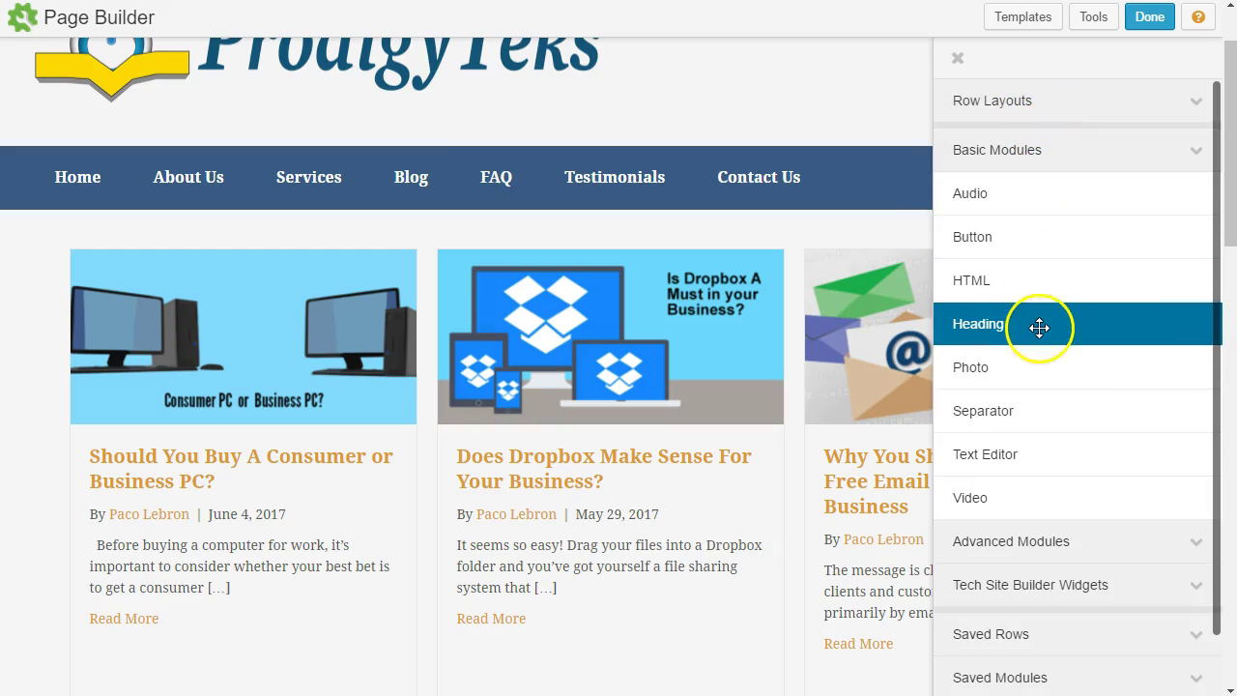
pyautogui.moveTo(1035, 327); pyautogui.dragTo(613, 220)
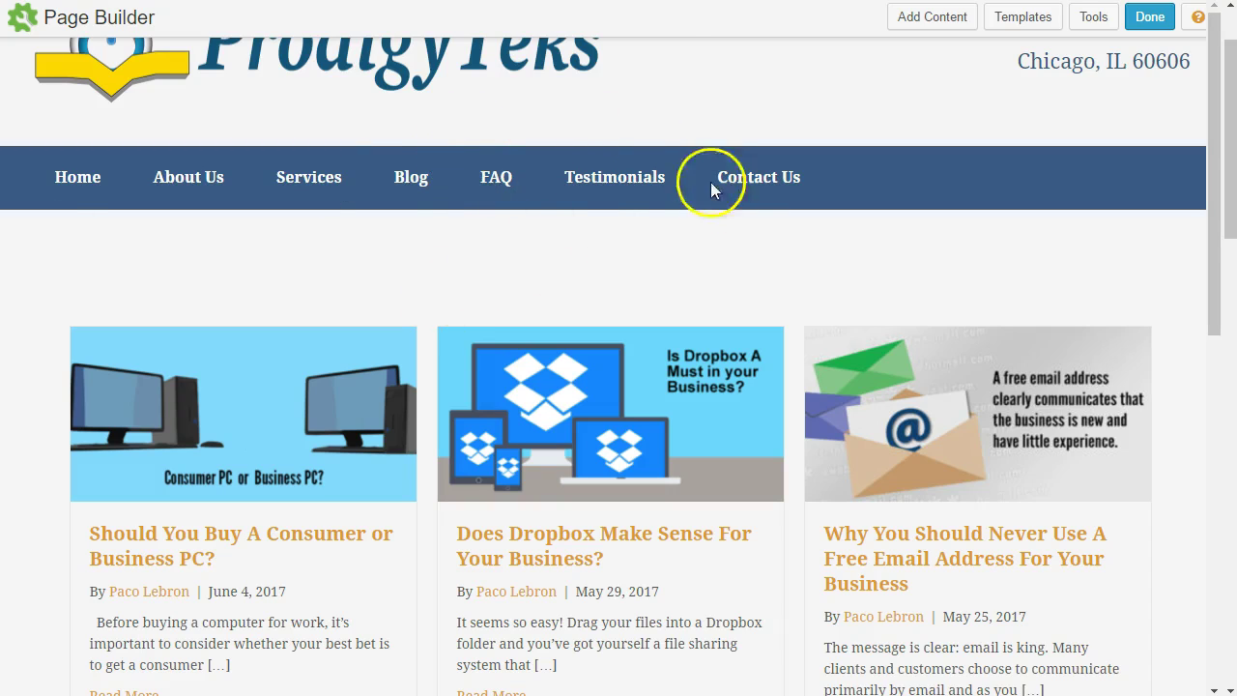
# - Move the Heading settings aside and enter "The ProdigyTeks Blog" as the heading text
pyautogui.click(718, 218)
pyautogui.moveTo(687, 348); pyautogui.dragTo(922, 104)
pyautogui.click(838, 221)
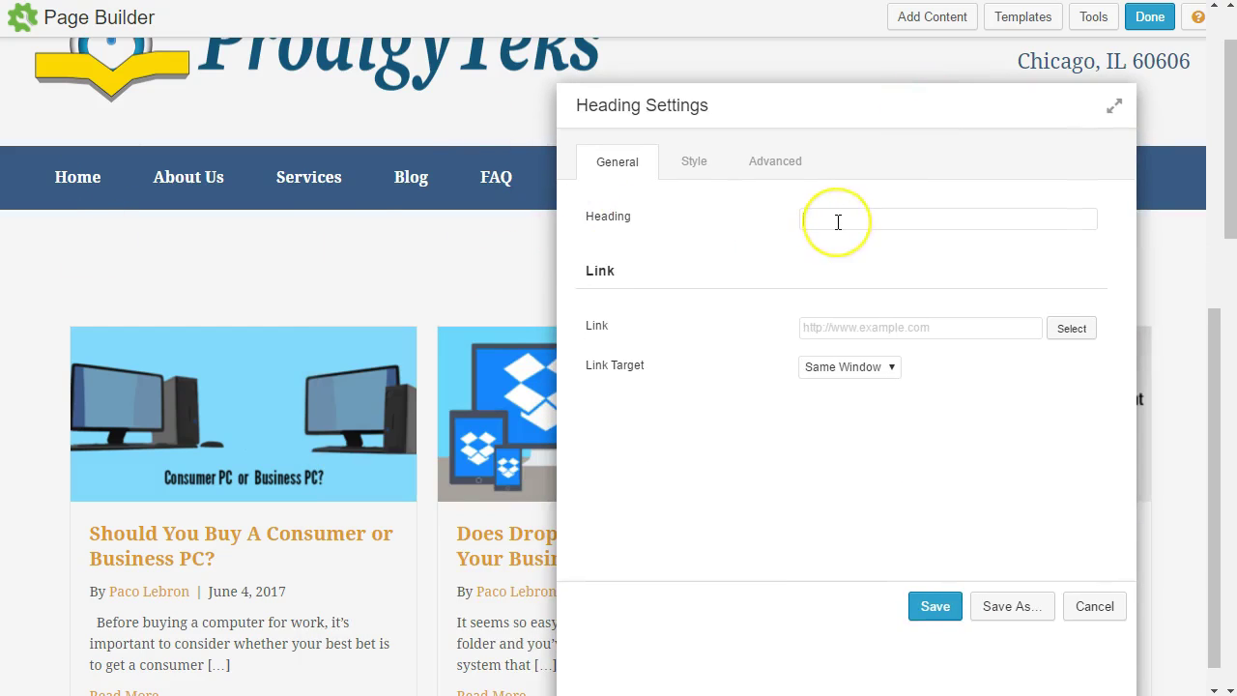
pyautogui.write('The ProdigyTeks Blog')
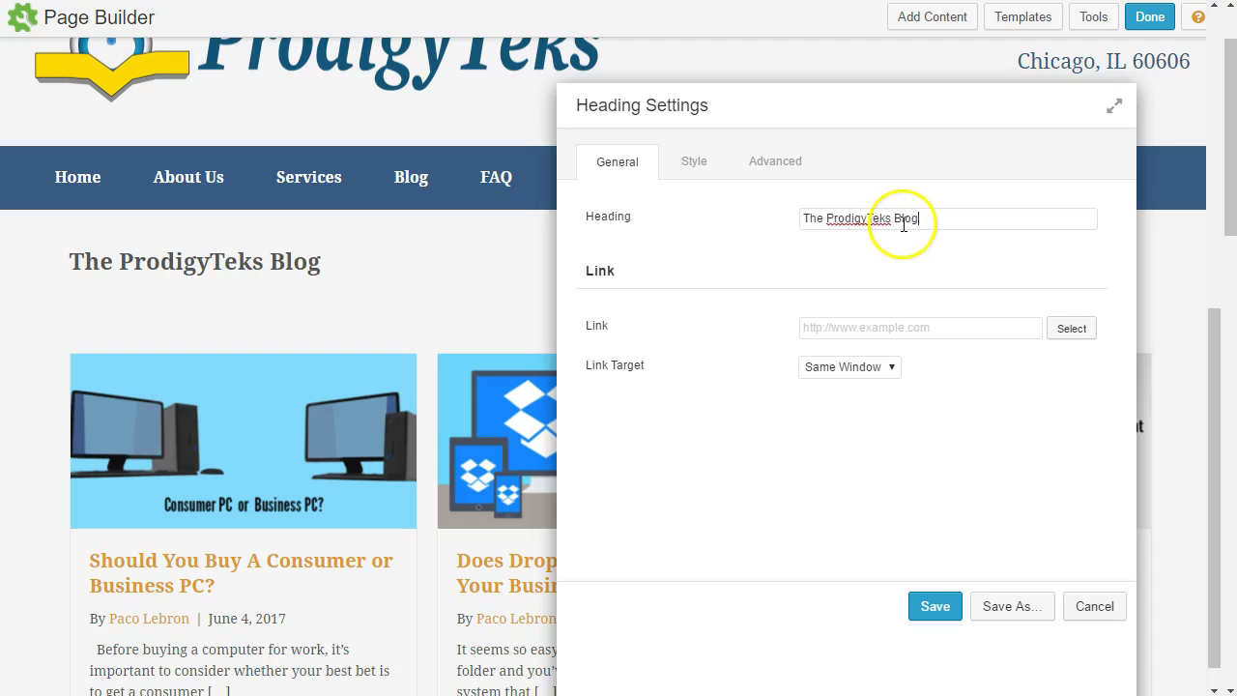
# - Set the heading's text color to #395b84
pyautogui.click(692, 163)
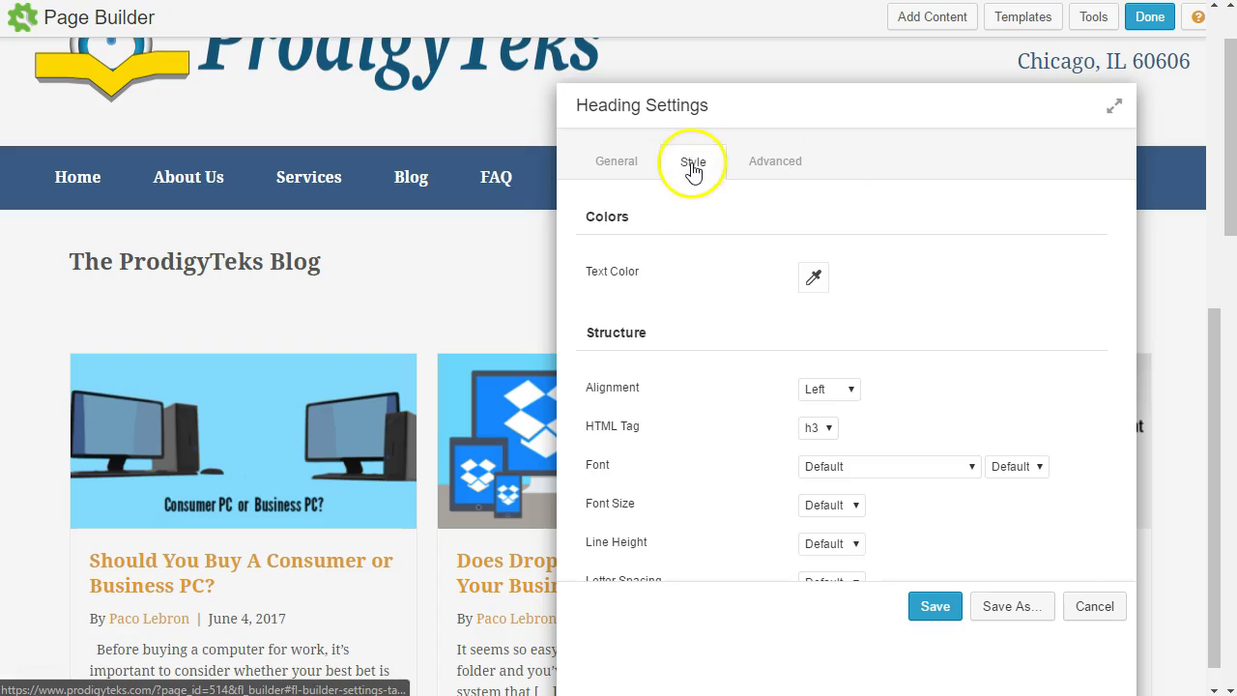
pyautogui.click(813, 279)
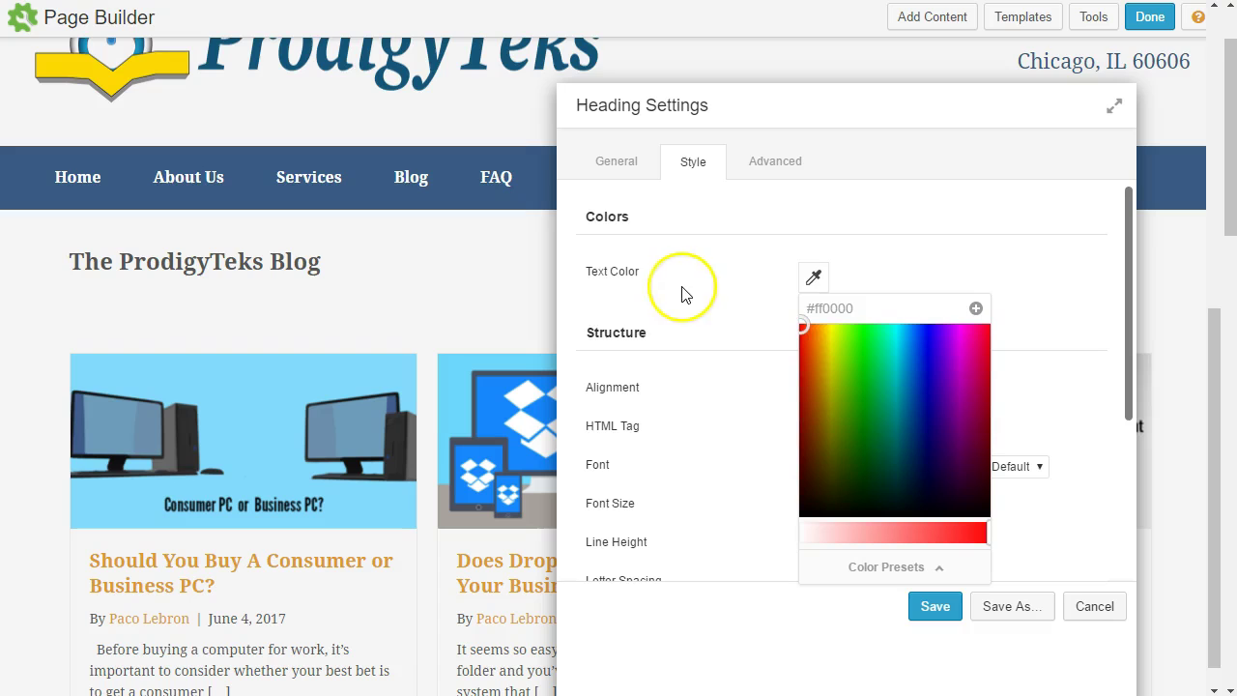
pyautogui.moveTo(859, 307); pyautogui.dragTo(781, 308)
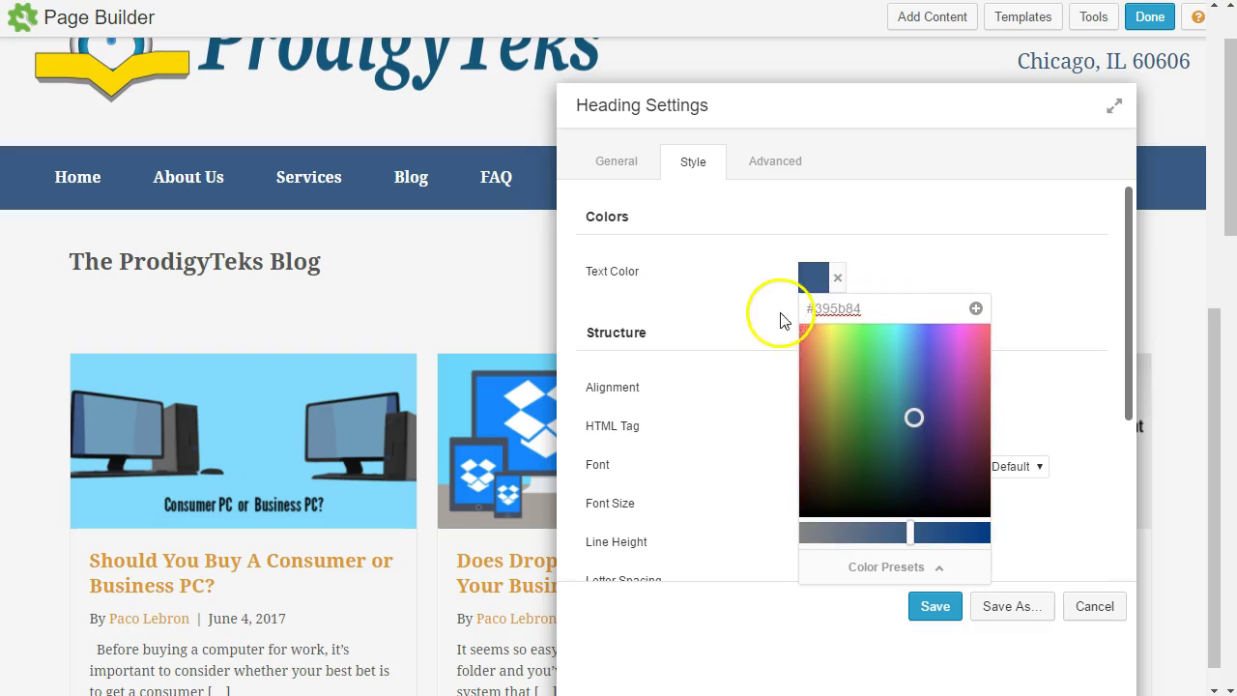
pyautogui.click(862, 285)
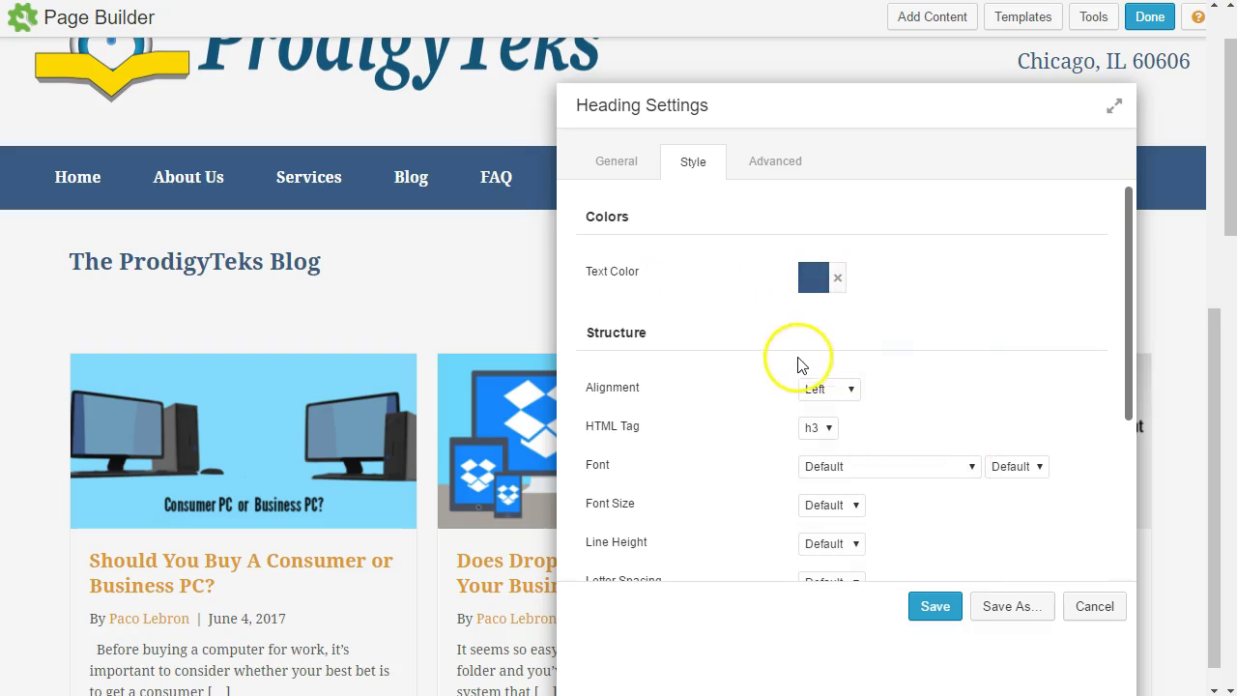
# - Set the heading's alignment to Center and its HTML tag to h1, and save the Heading module
pyautogui.scroll(-1, 800, 359)
pyautogui.click(822, 294)
pyautogui.click(822, 328)
pyautogui.click(819, 332)
pyautogui.click(822, 350)
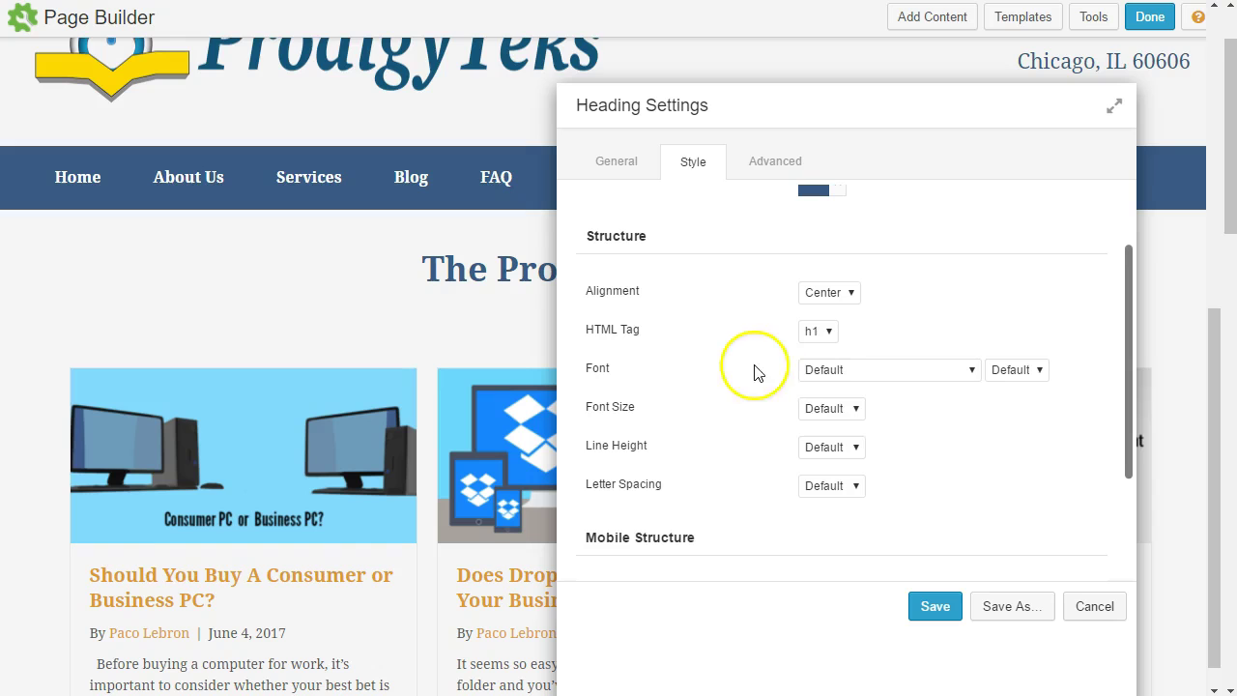
pyautogui.click(935, 609)
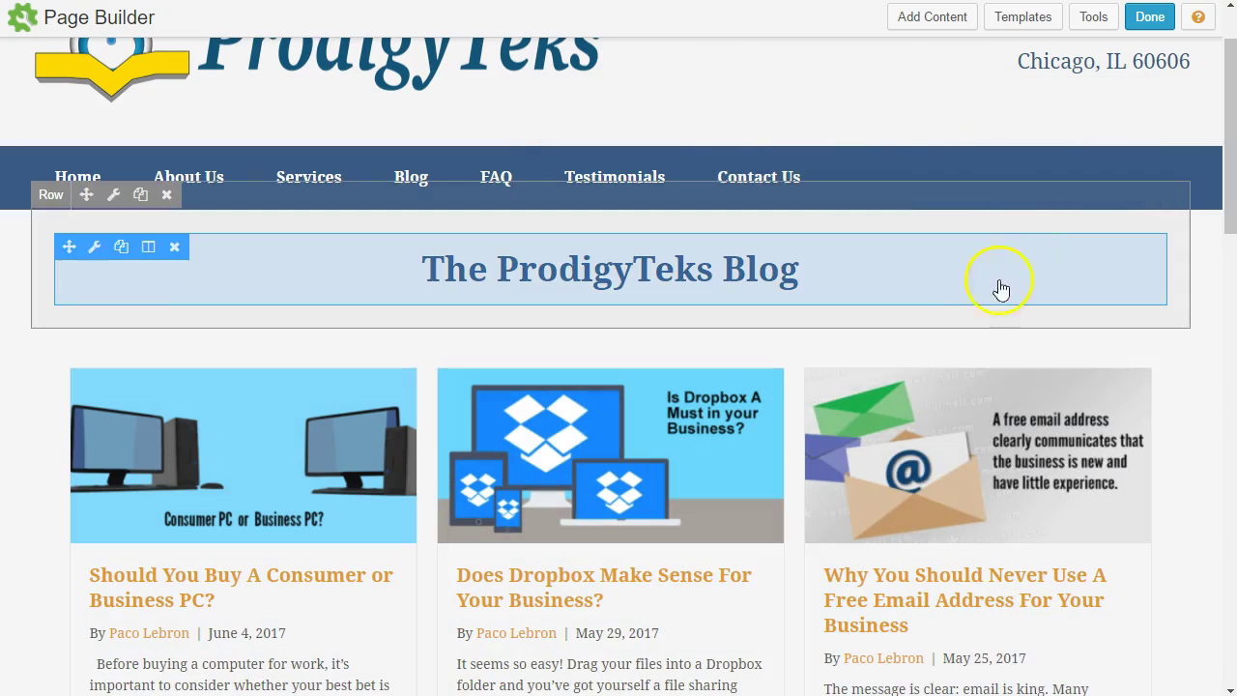
# - Look over the blog page layout, finish editing and publish the changes
pyautogui.scroll(-2, 833, 283)
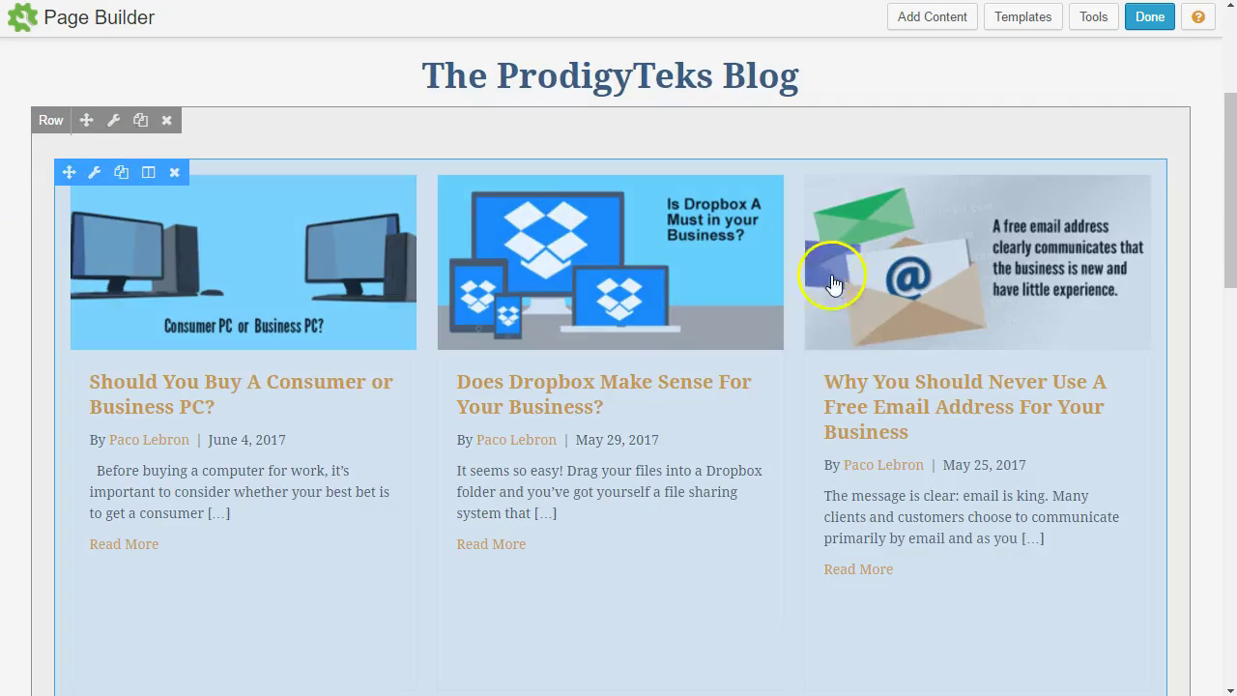
pyautogui.scroll(-8, 731, 395)
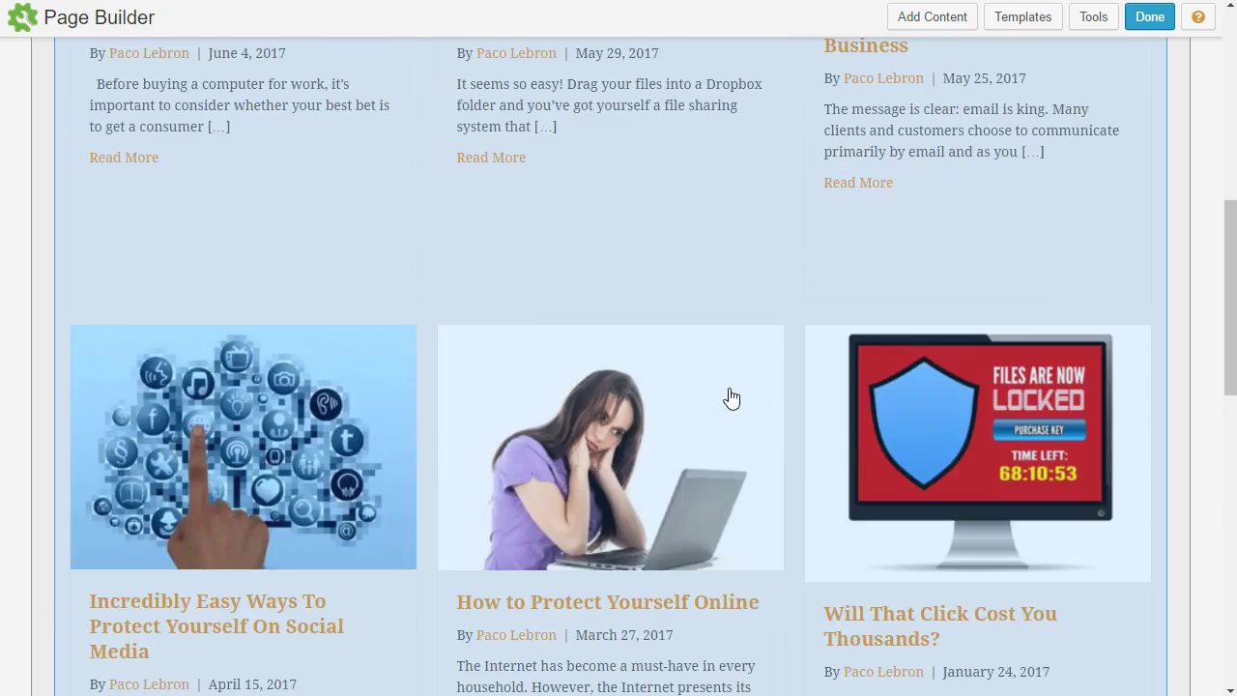
pyautogui.scroll(6, 732, 397)
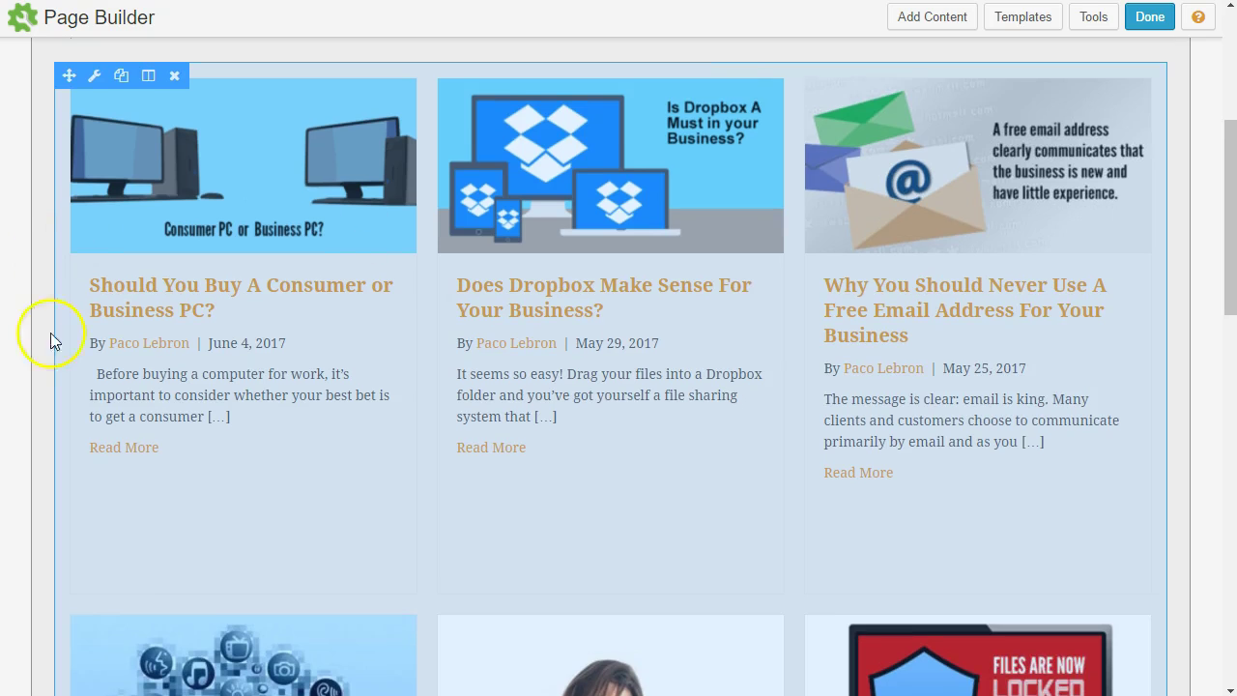
pyautogui.scroll(3, 718, 160)
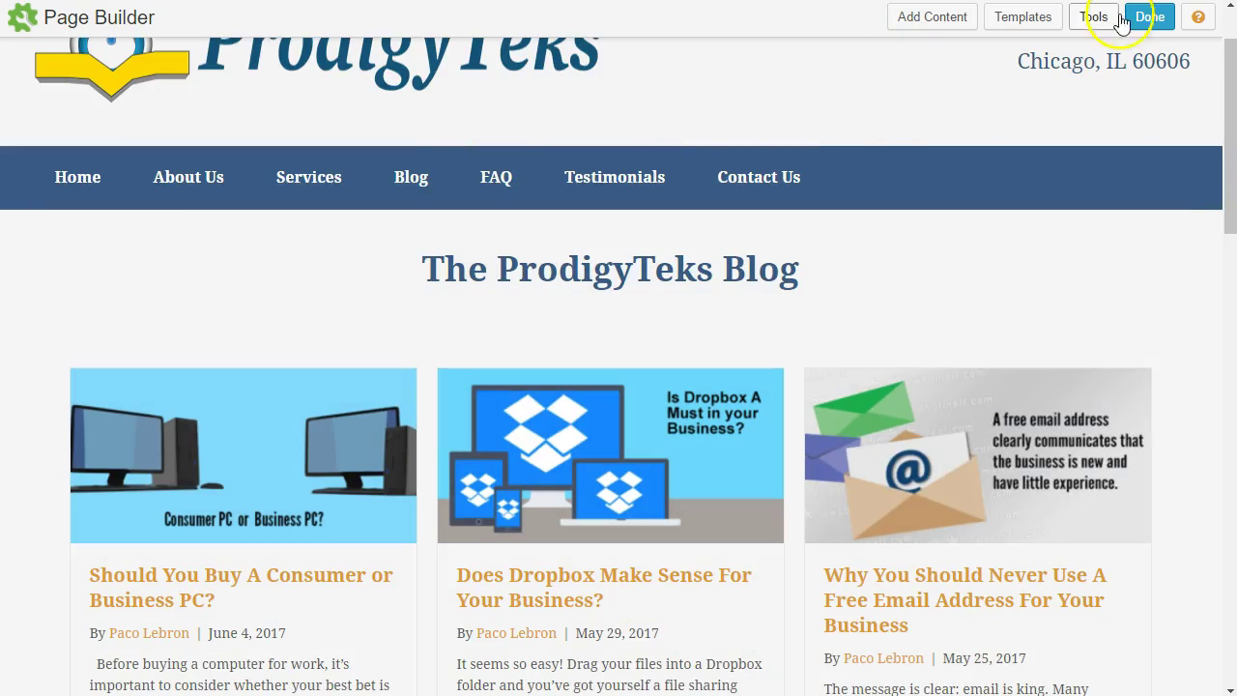
pyautogui.click(1146, 24)
pyautogui.click(787, 105)
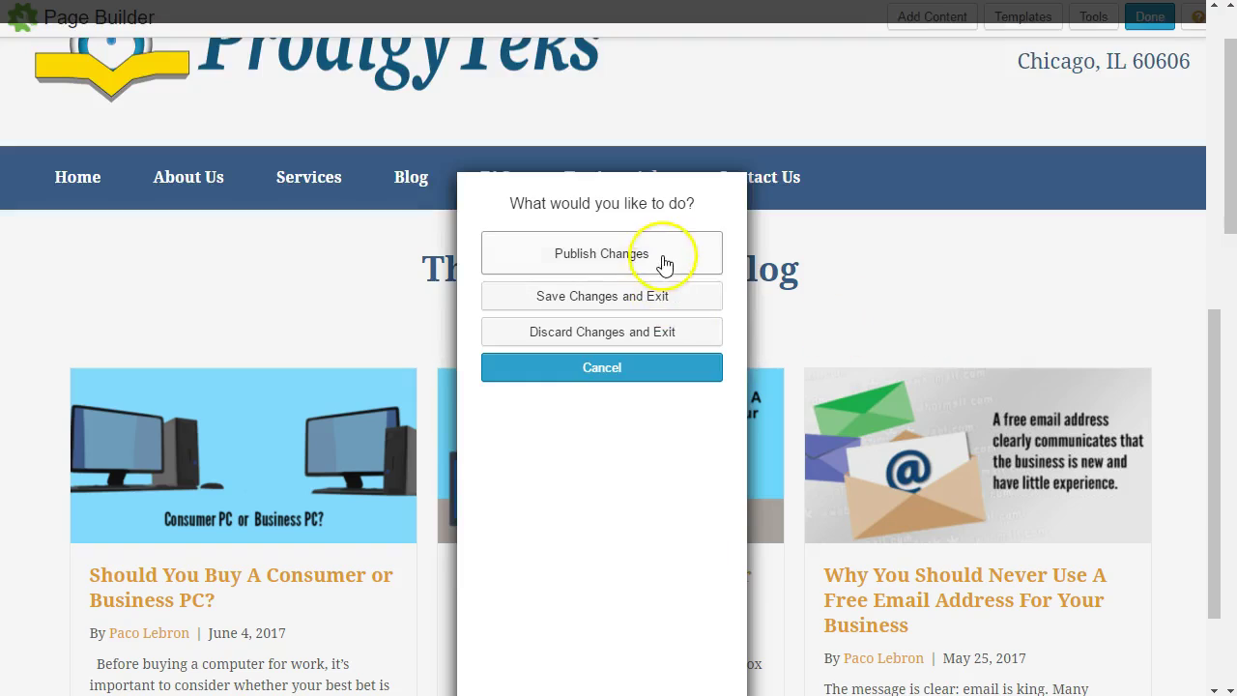
pyautogui.click(664, 259)
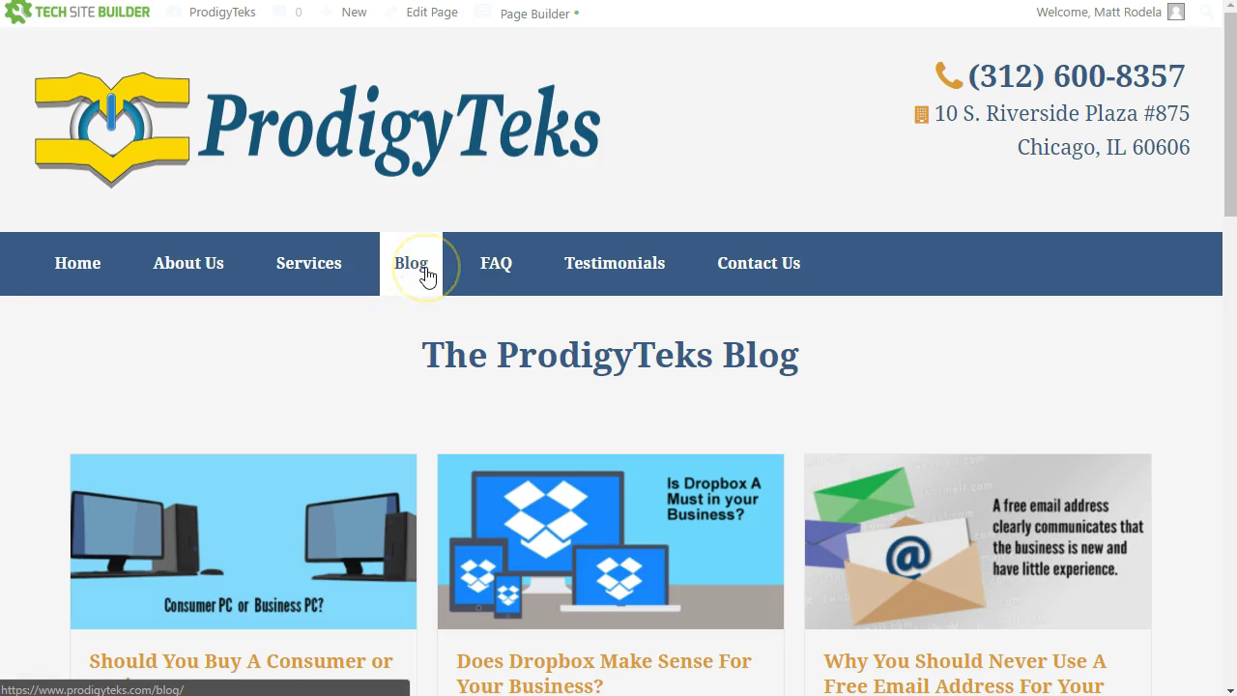
# - Open the site's menu management, add the New Blog page to the Main Menu and place it directly below Blog
pyautogui.click(226, 29)
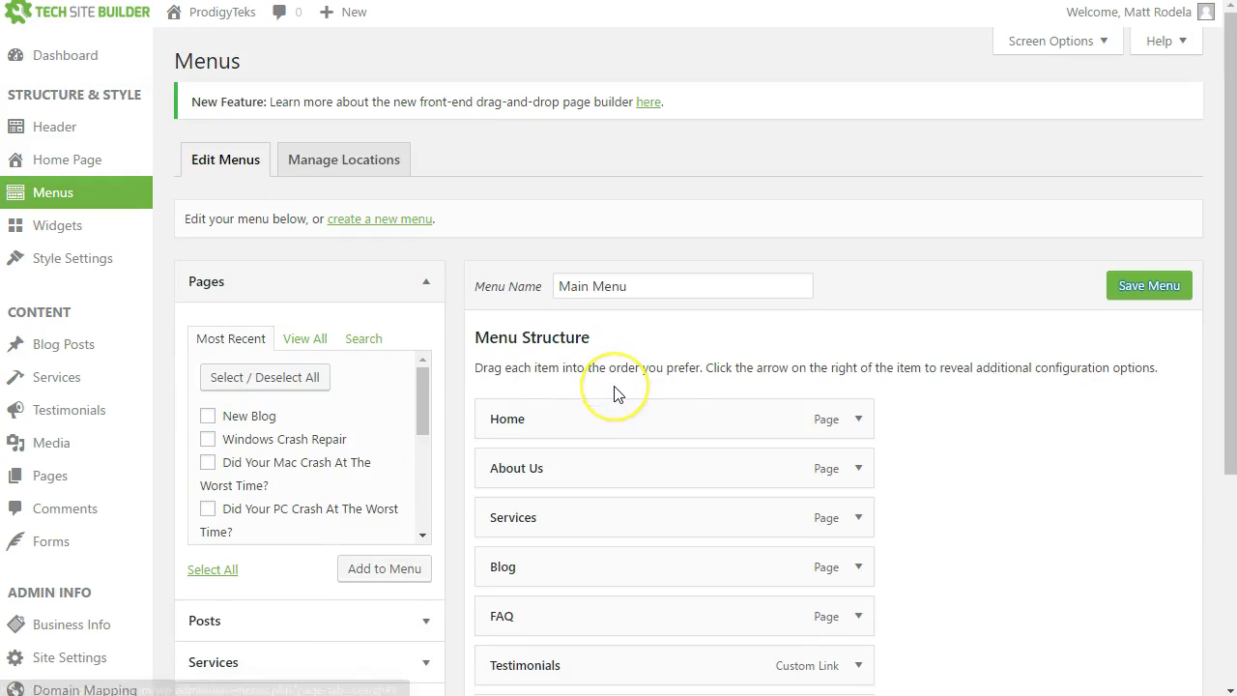
pyautogui.scroll(-2, 616, 392)
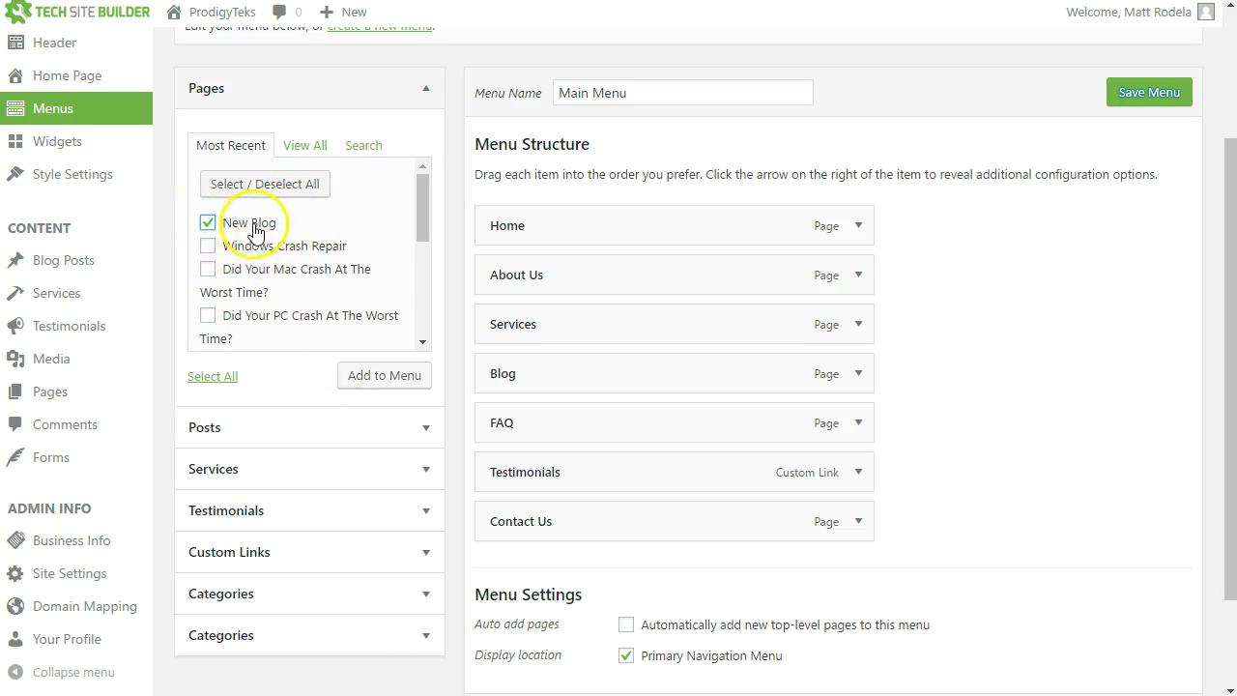
pyautogui.click(360, 379)
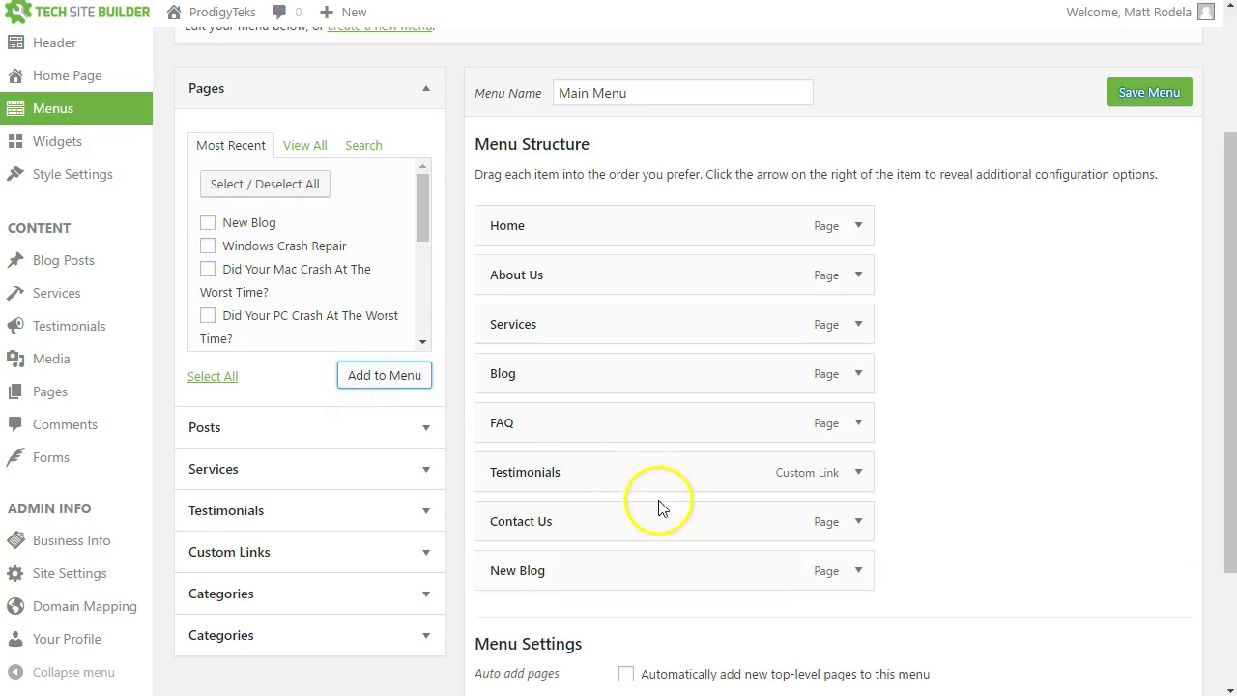
pyautogui.moveTo(625, 561); pyautogui.dragTo(611, 420)
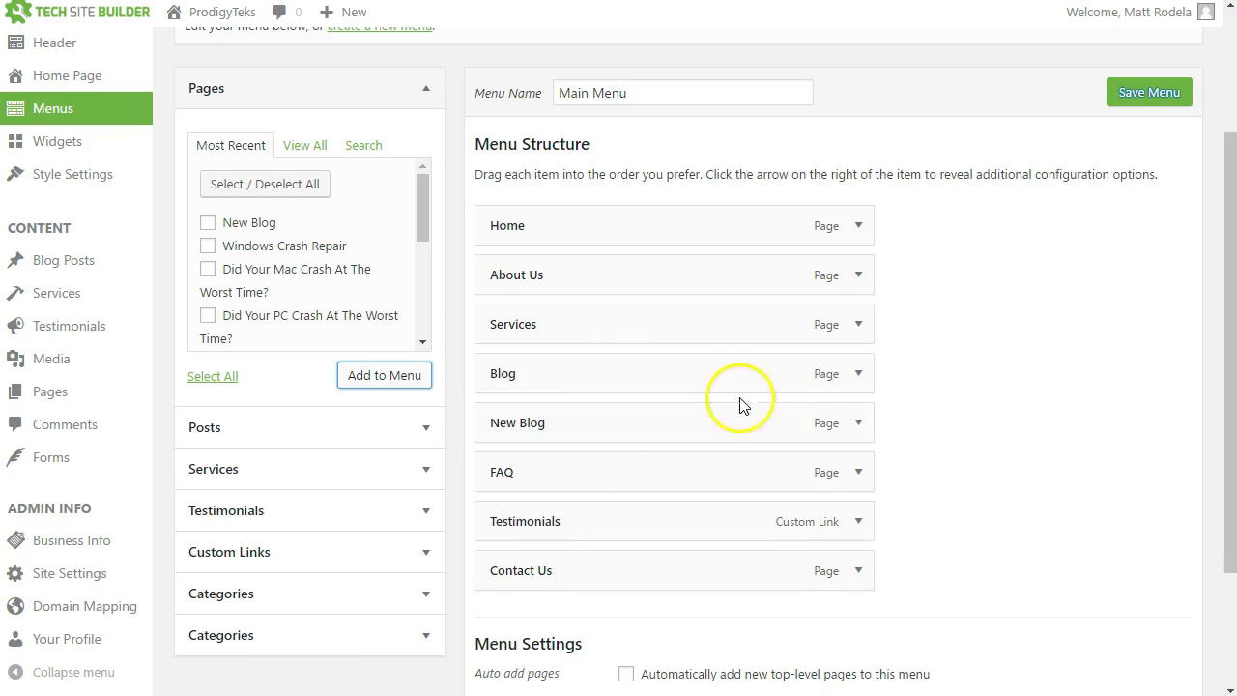
# - Remove the old Blog item from the Main Menu and change the New Blog item's navigation label to "Blog"
pyautogui.click(858, 374)
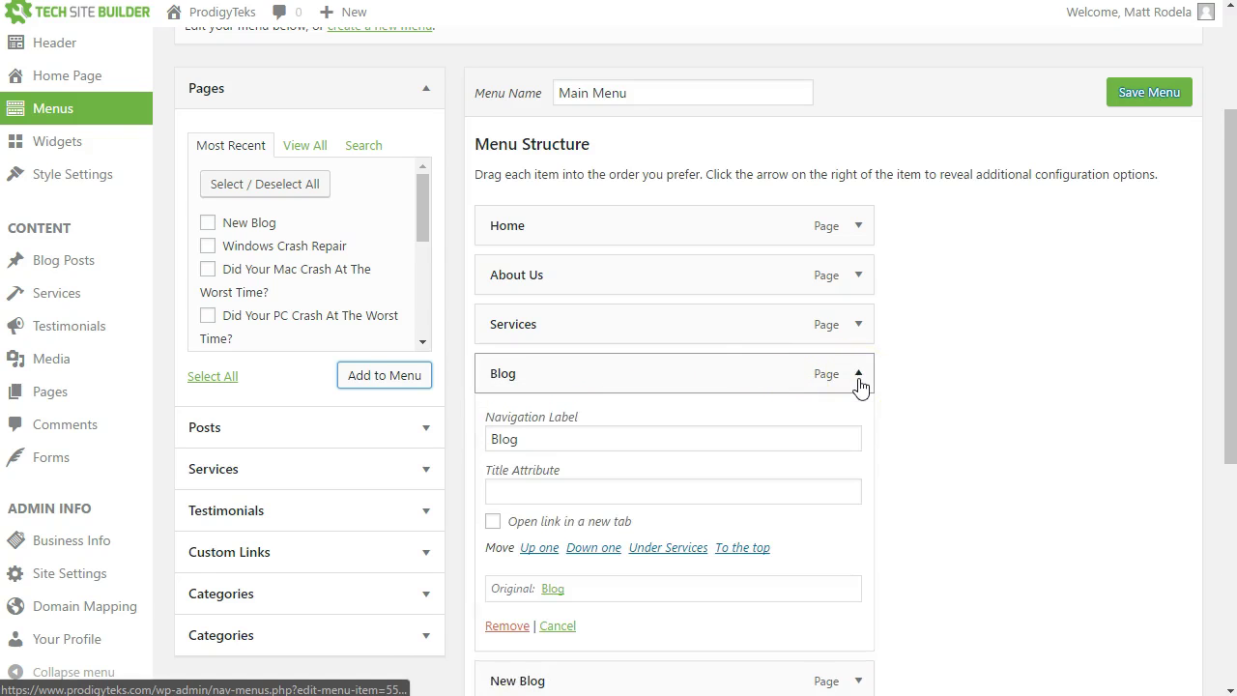
pyautogui.click(522, 629)
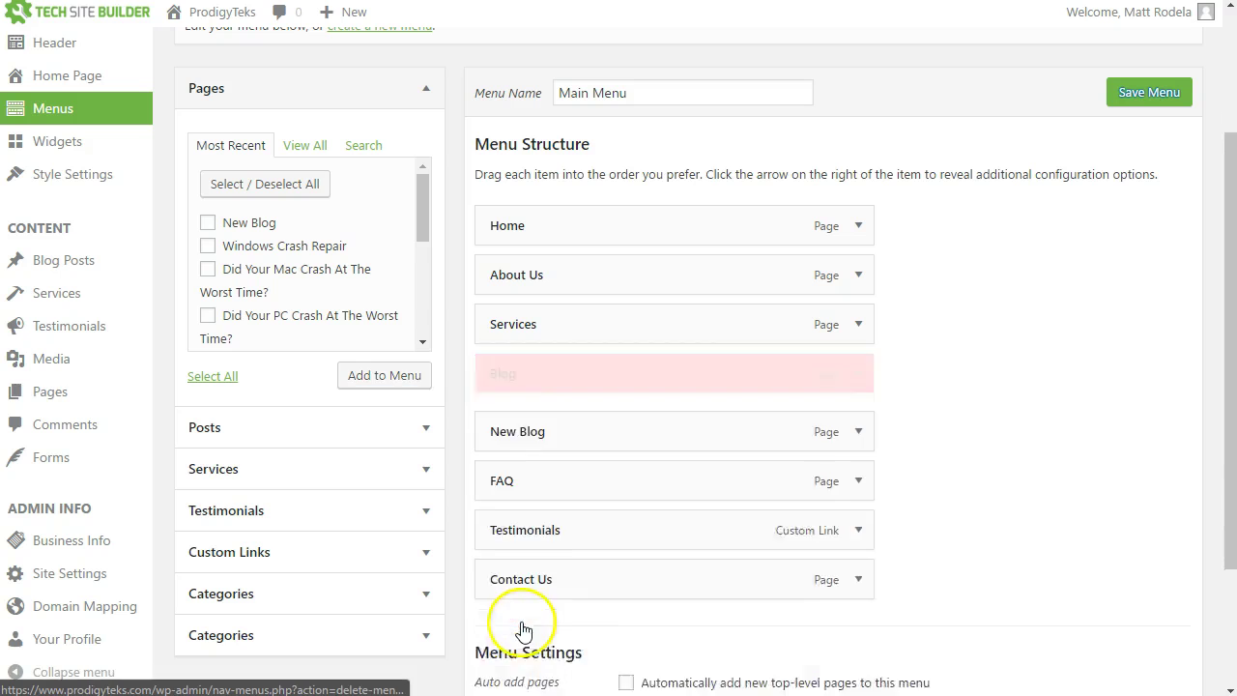
pyautogui.click(855, 379)
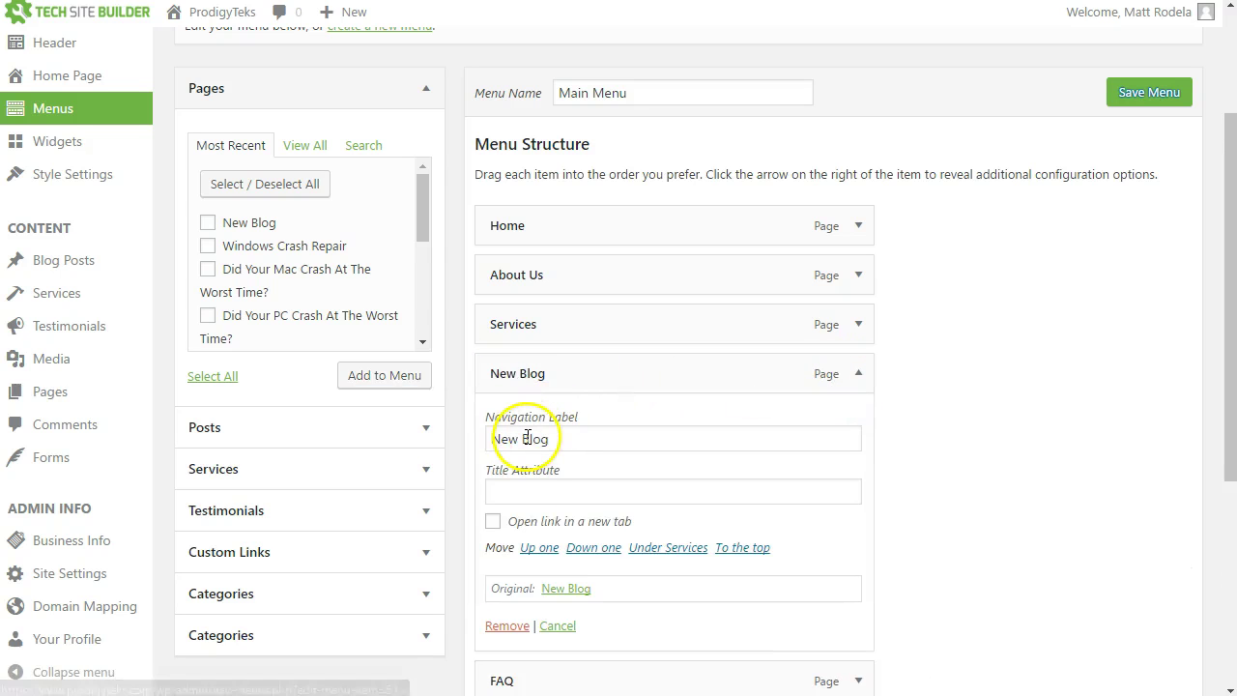
pyautogui.moveTo(522, 438); pyautogui.dragTo(429, 434)
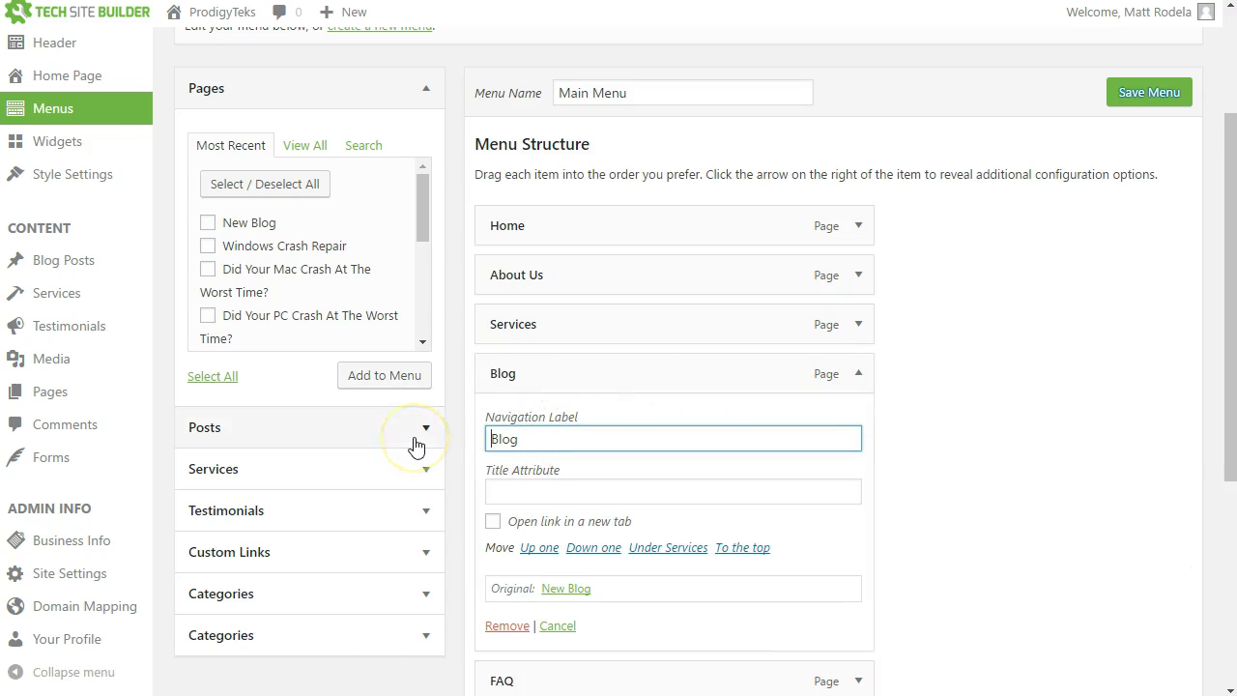
pyautogui.click(906, 383)
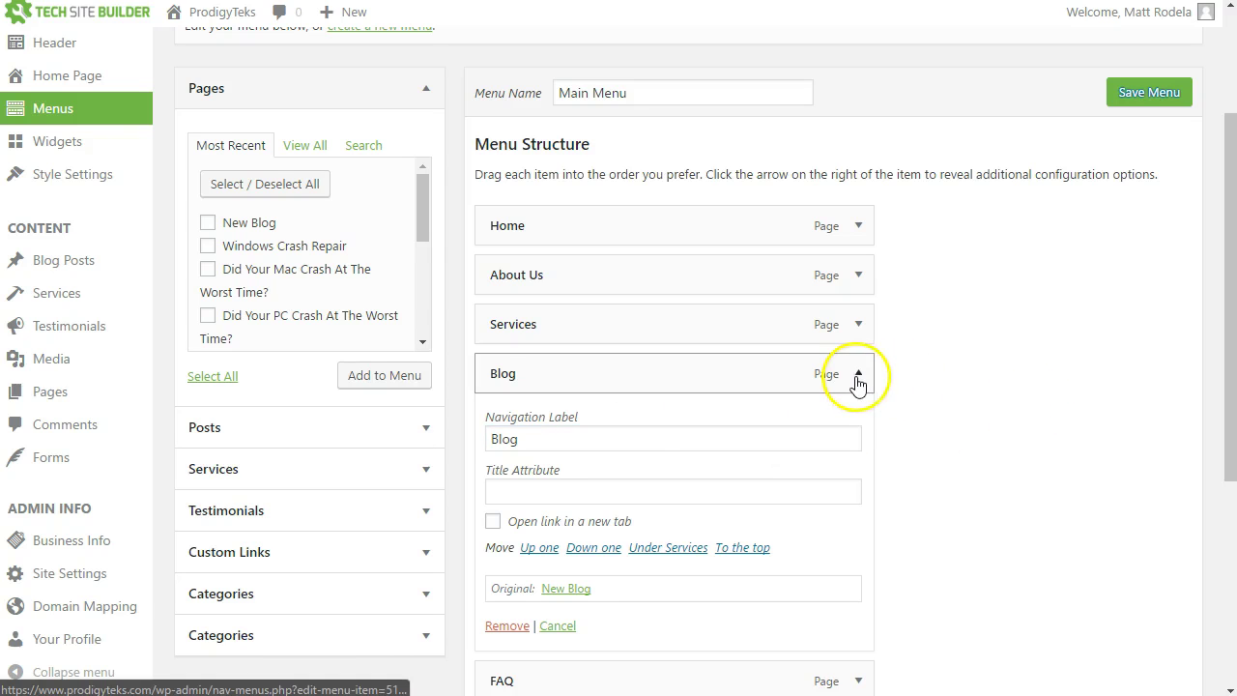
# - Check which original page the relabelled Blog item links to, collapse its settings and save the Main Menu
pyautogui.moveTo(487, 590); pyautogui.dragTo(596, 596)
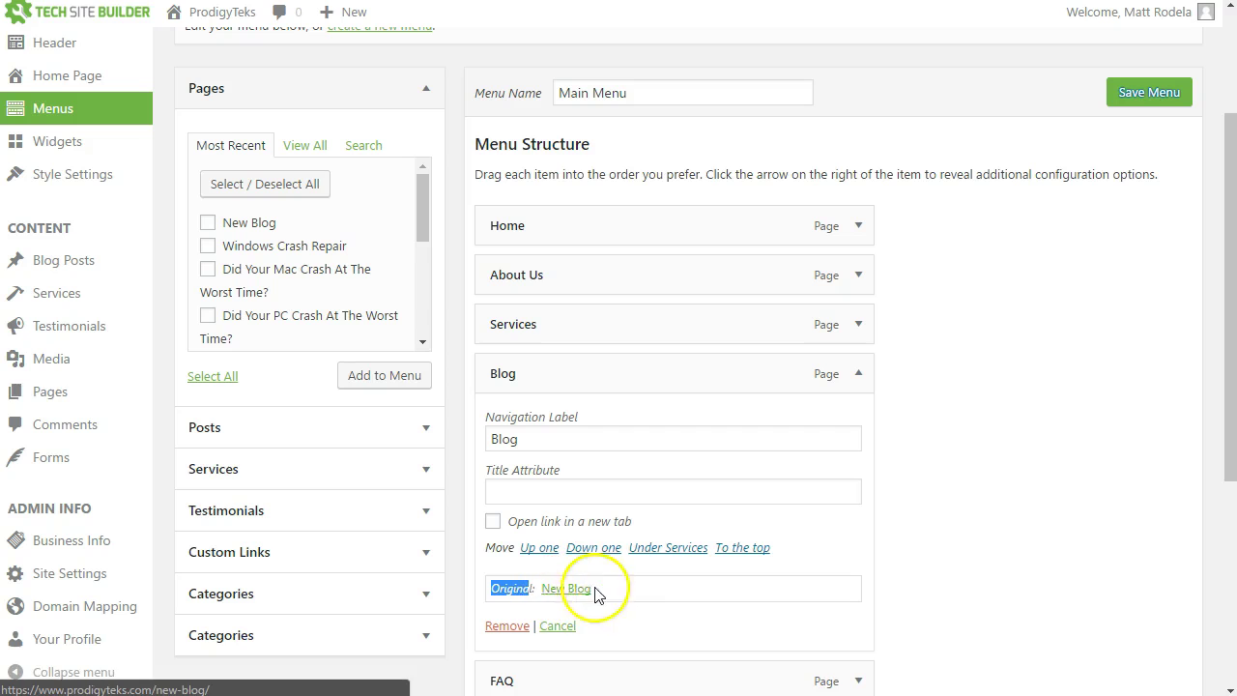
pyautogui.click(860, 375)
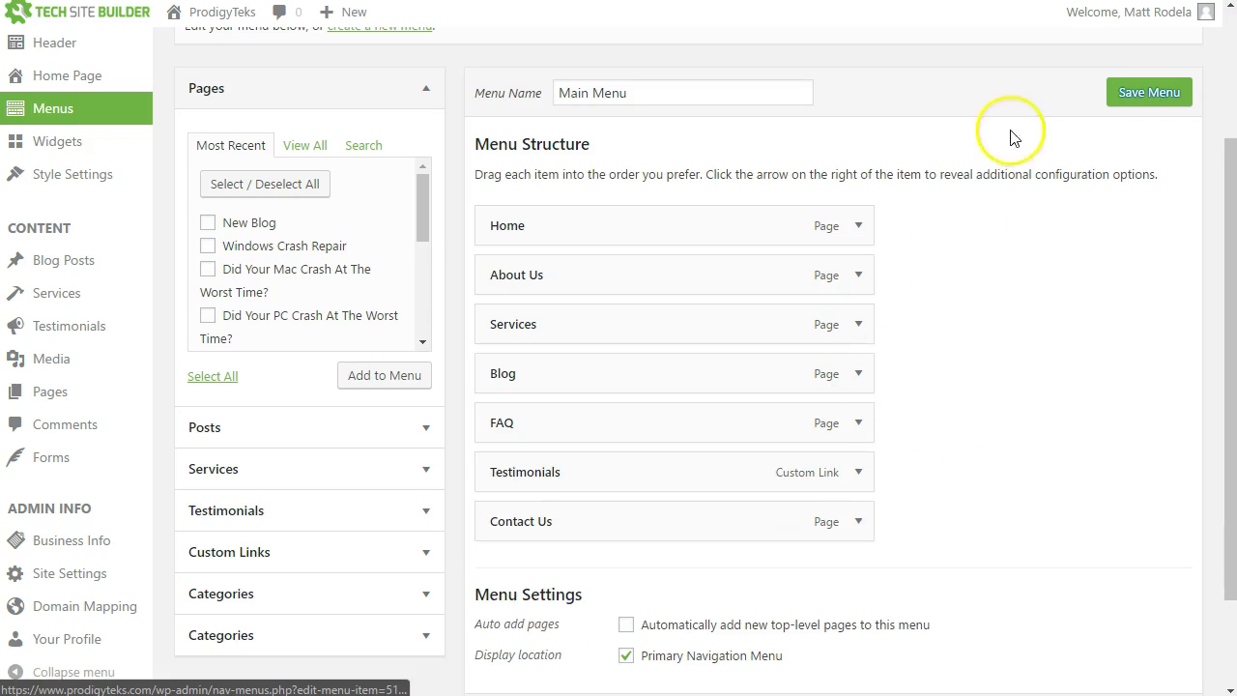
pyautogui.click(1140, 97)
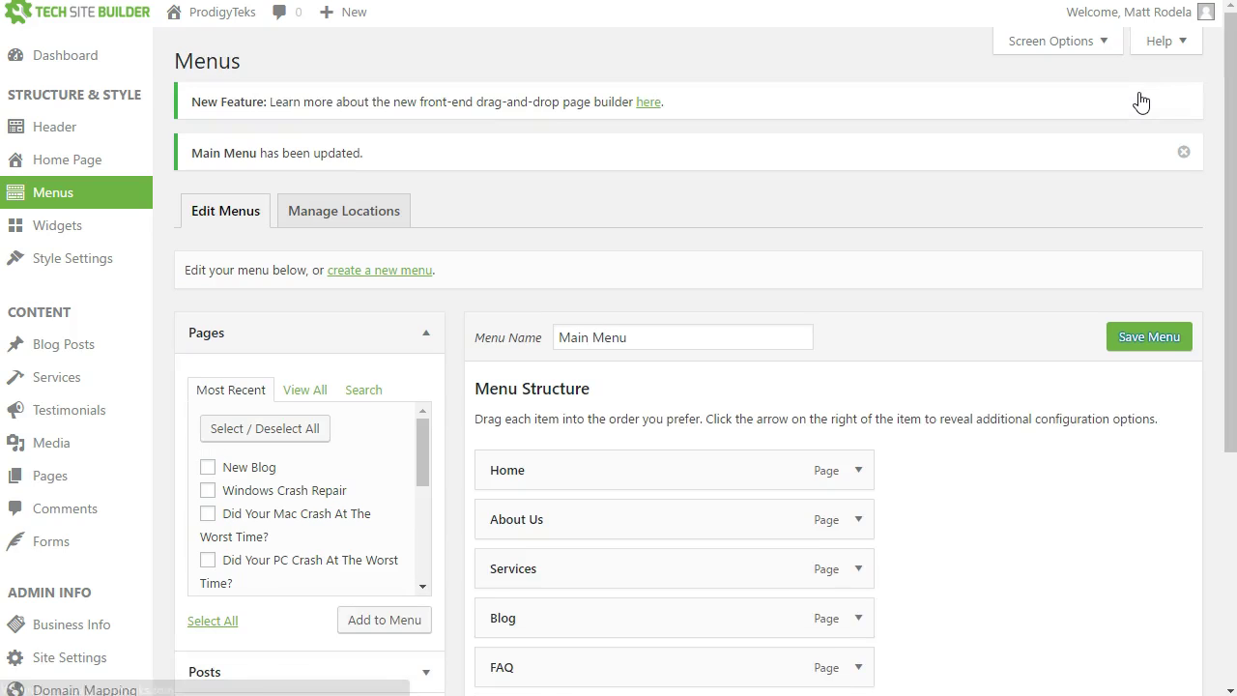
# - Visit the live site, open Blog from its navigation and look over the page's heading, post columns and pagination
pyautogui.click(226, 25)
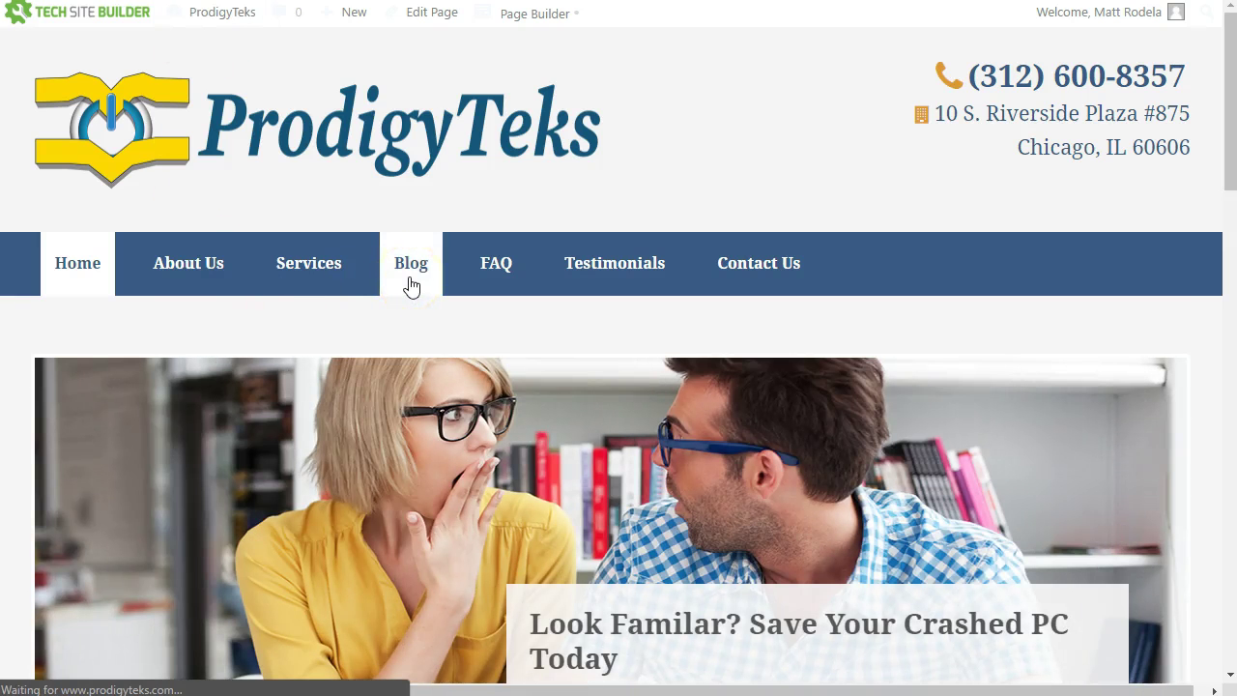
pyautogui.scroll(-3, 138, 381)
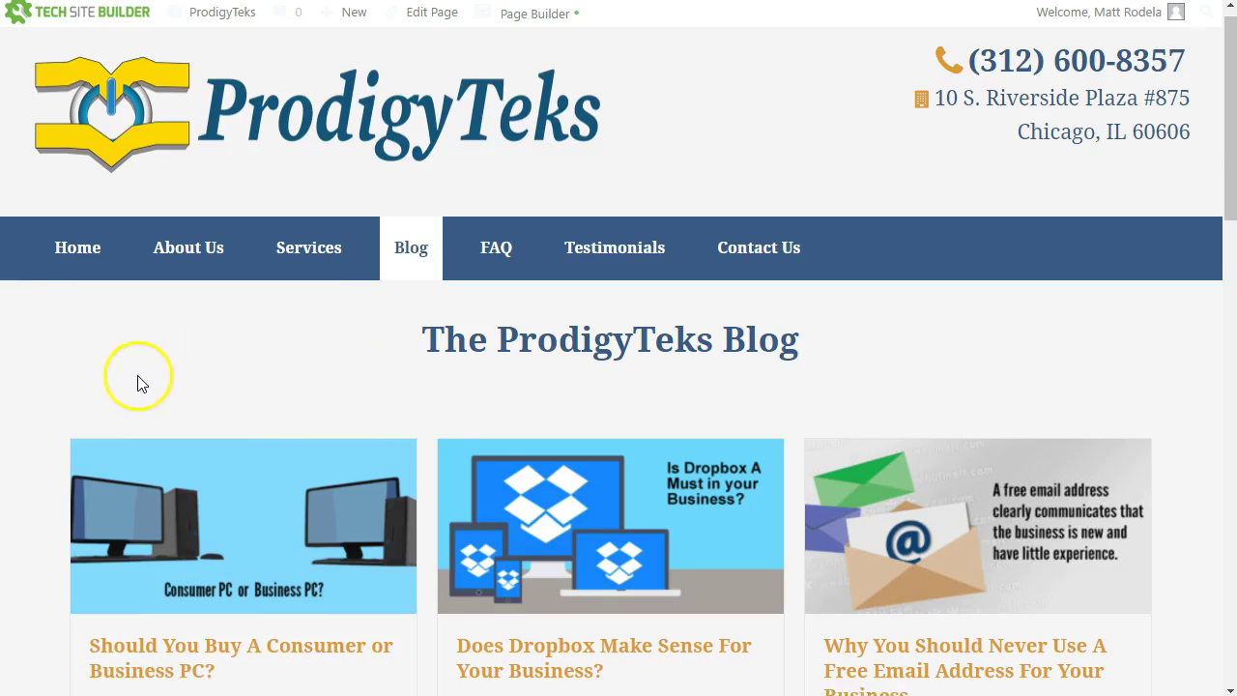
pyautogui.scroll(-9, 100, 393)
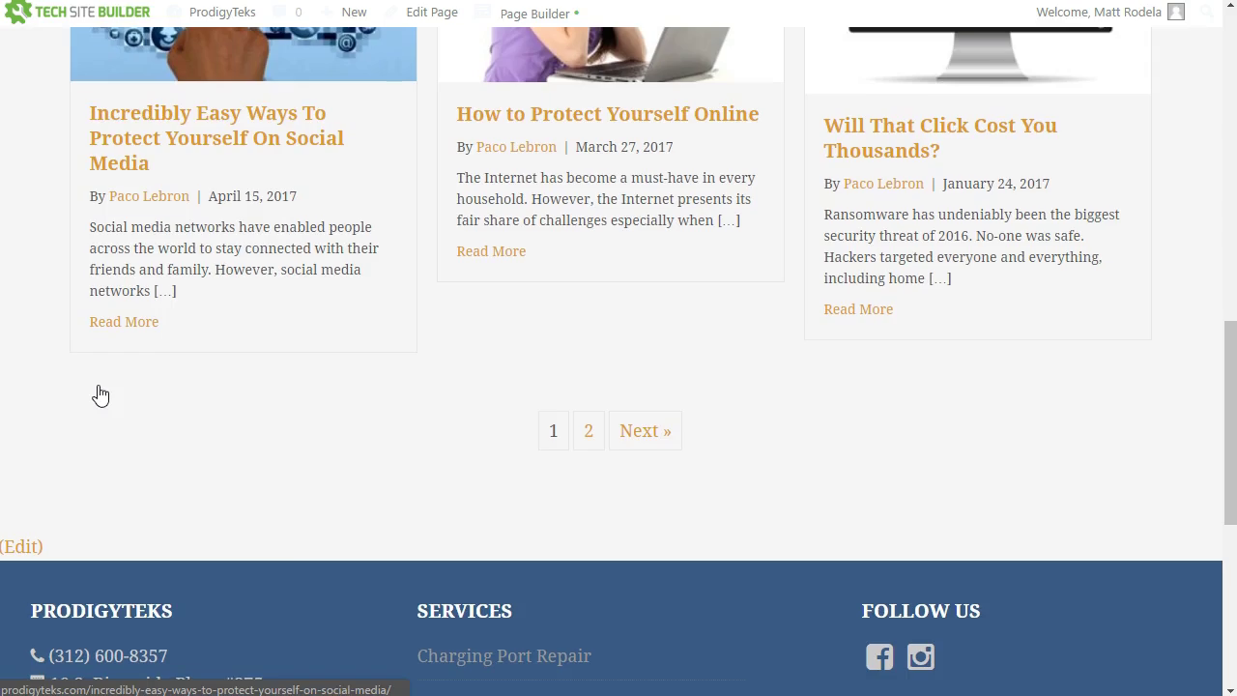
pyautogui.scroll(5, 101, 393)
pyautogui.scroll(6, 100, 394)
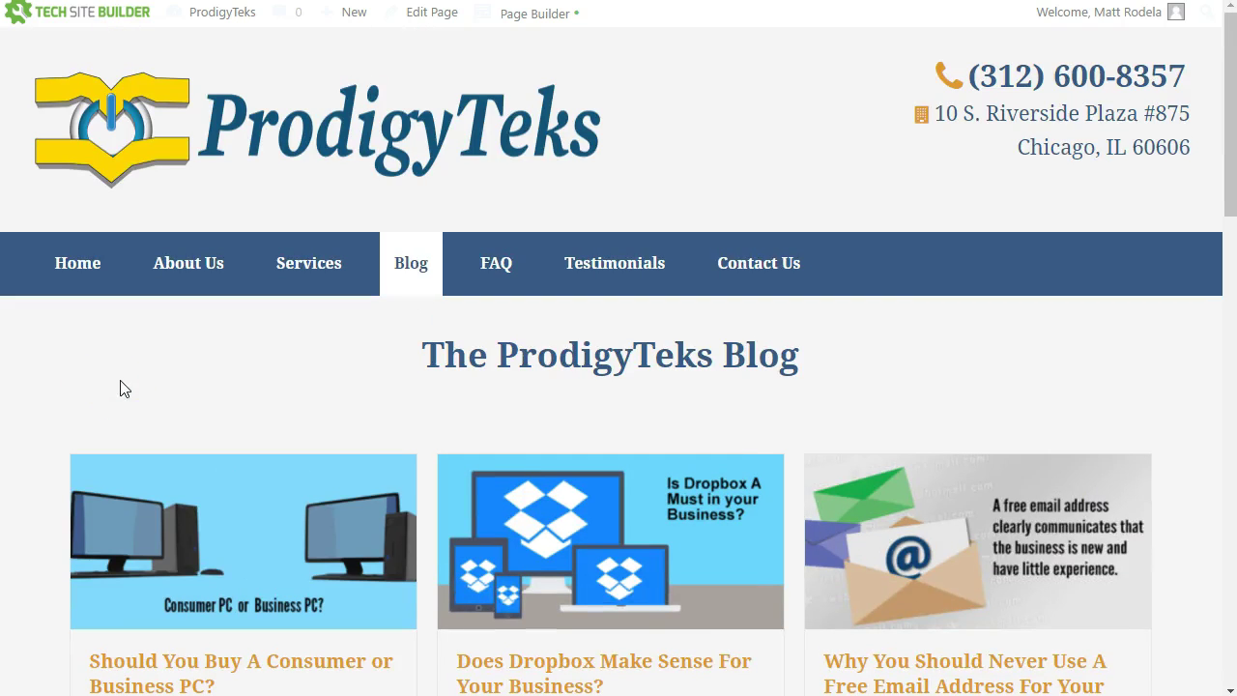
pyautogui.scroll(-3, 121, 389)
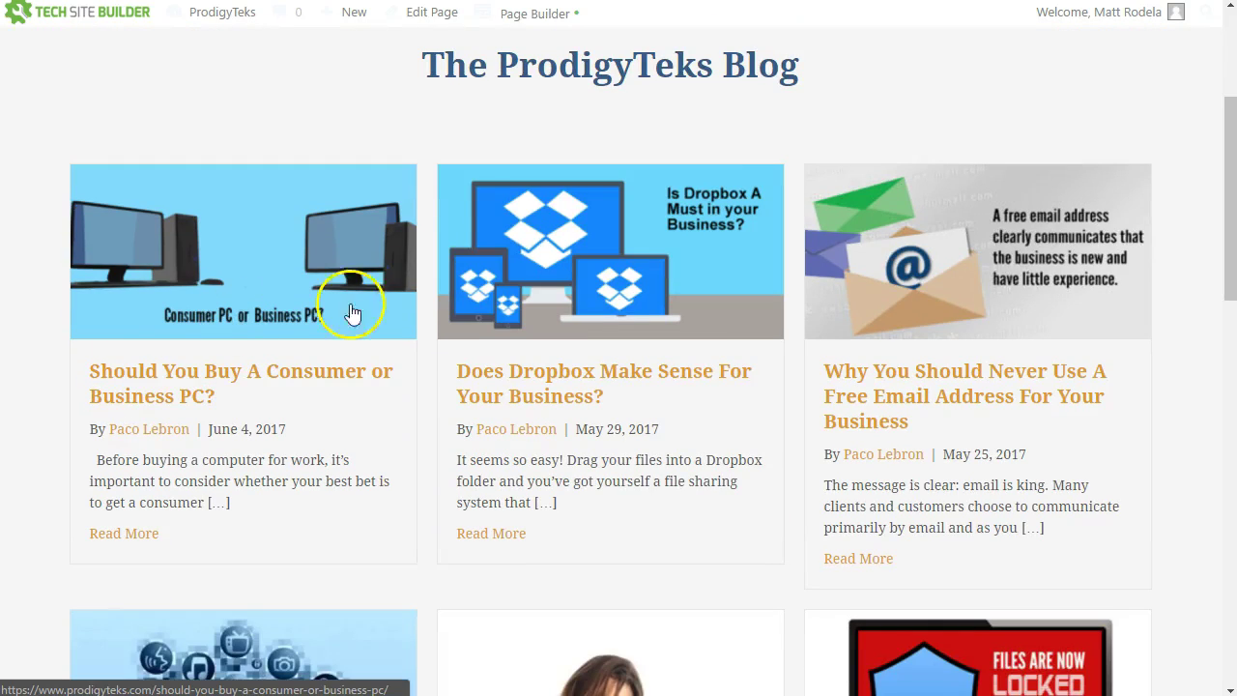